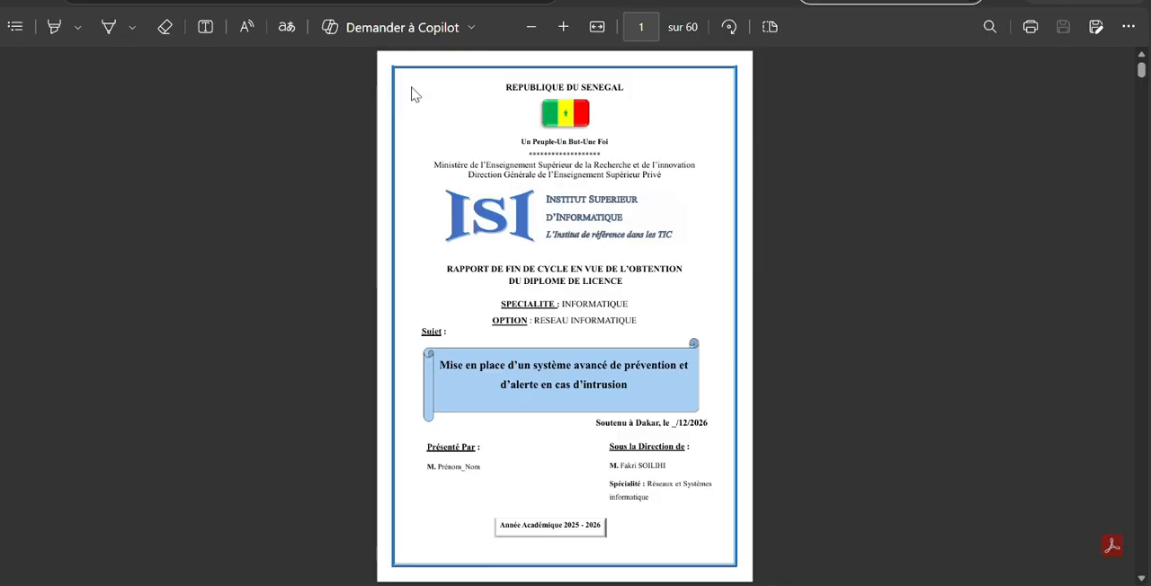
# Compare the report's cover page with the opening pages that follow it for the presence of page numbers
pyautogui.scroll(-3, 414, 94)
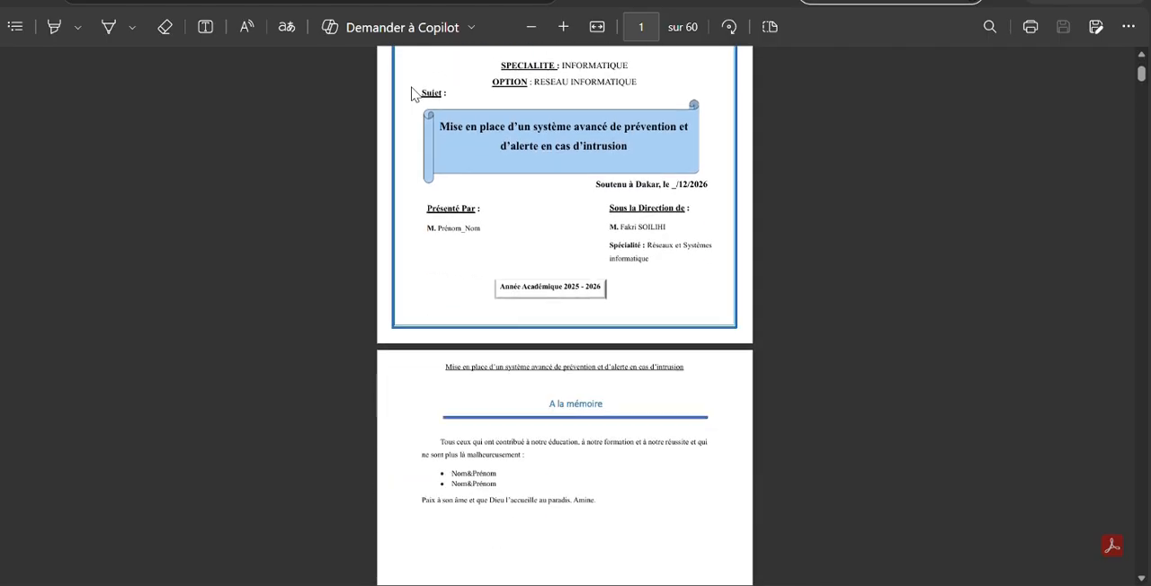
pyautogui.scroll(3, 413, 94)
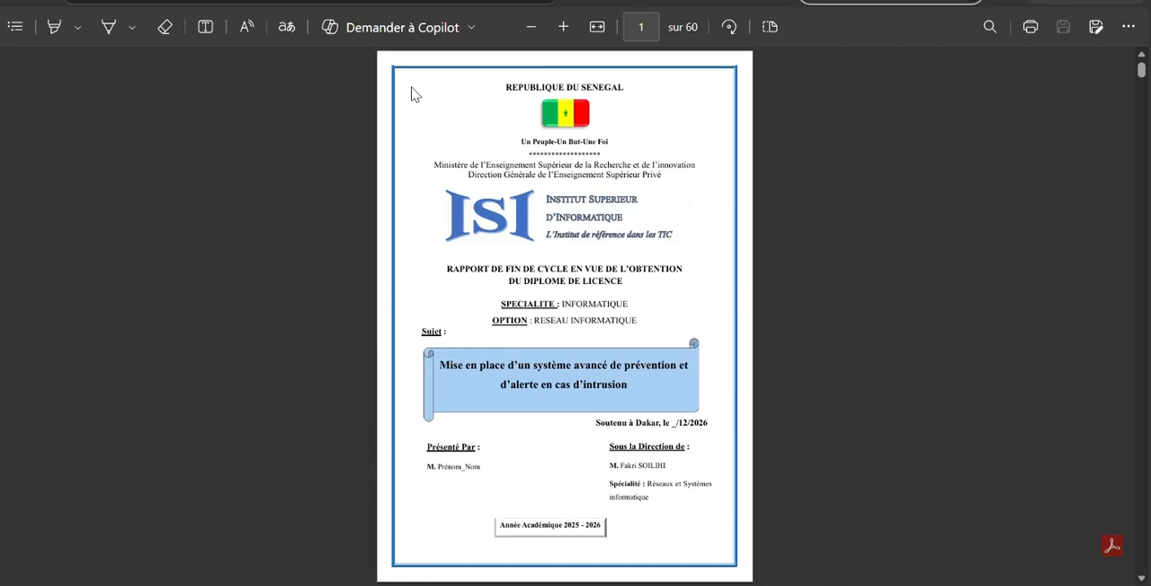
pyautogui.scroll(-5, 413, 94)
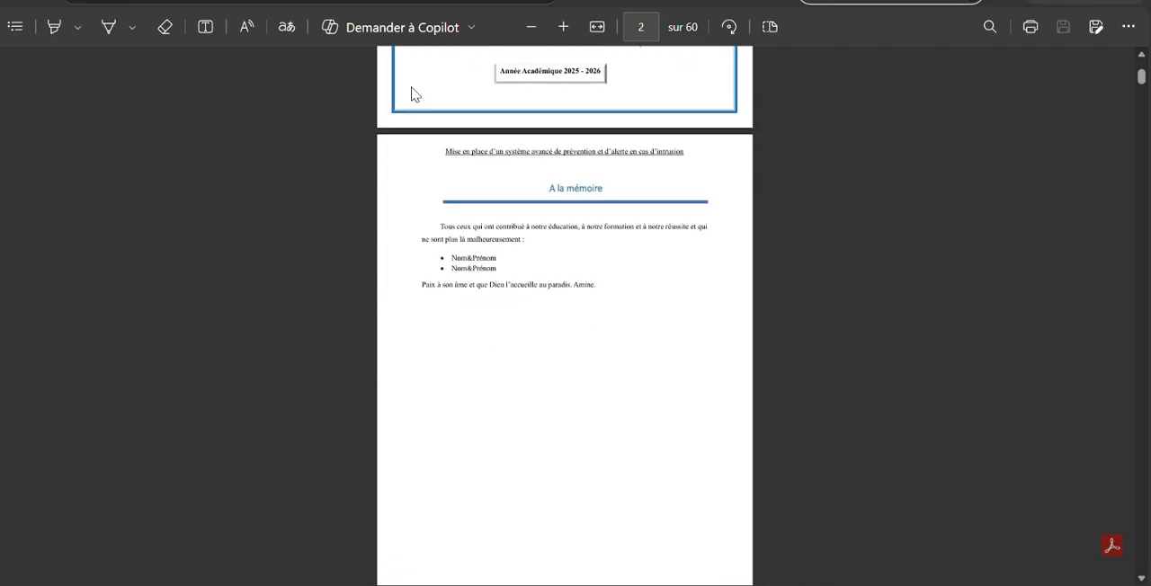
pyautogui.scroll(5, 415, 95)
pyautogui.scroll(-3, 414, 94)
pyautogui.scroll(3, 414, 94)
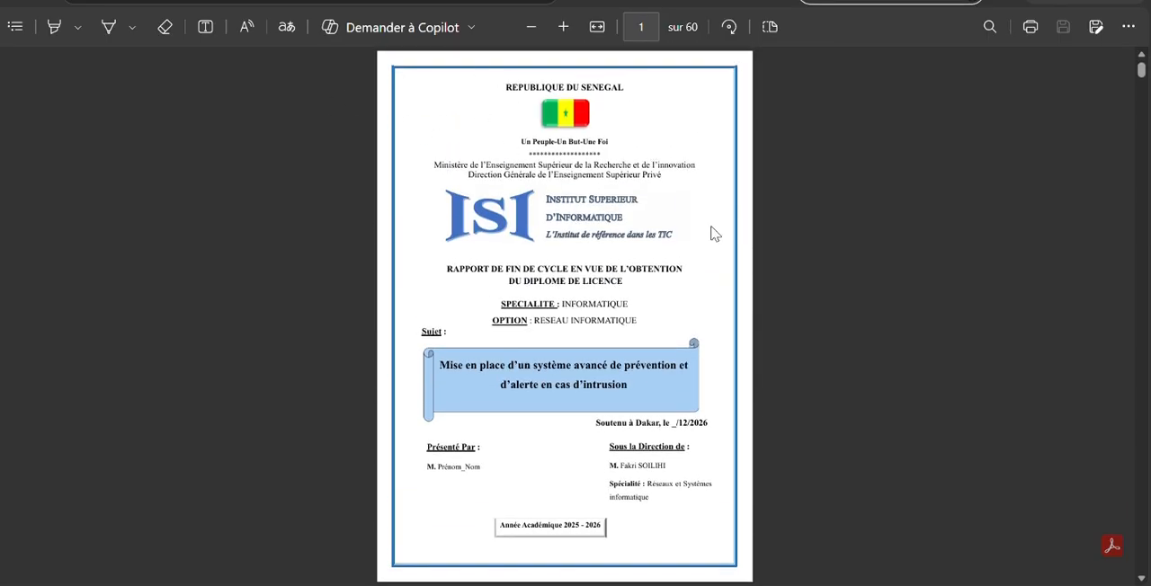
pyautogui.scroll(-4, 684, 225)
pyautogui.scroll(2, 813, 438)
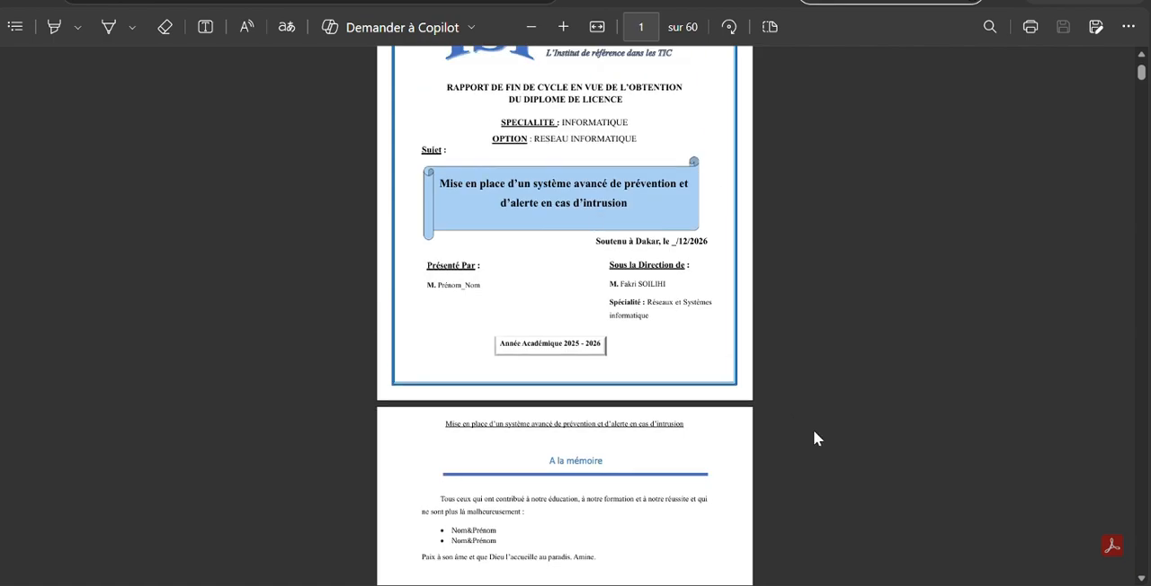
pyautogui.scroll(-10, 710, 355)
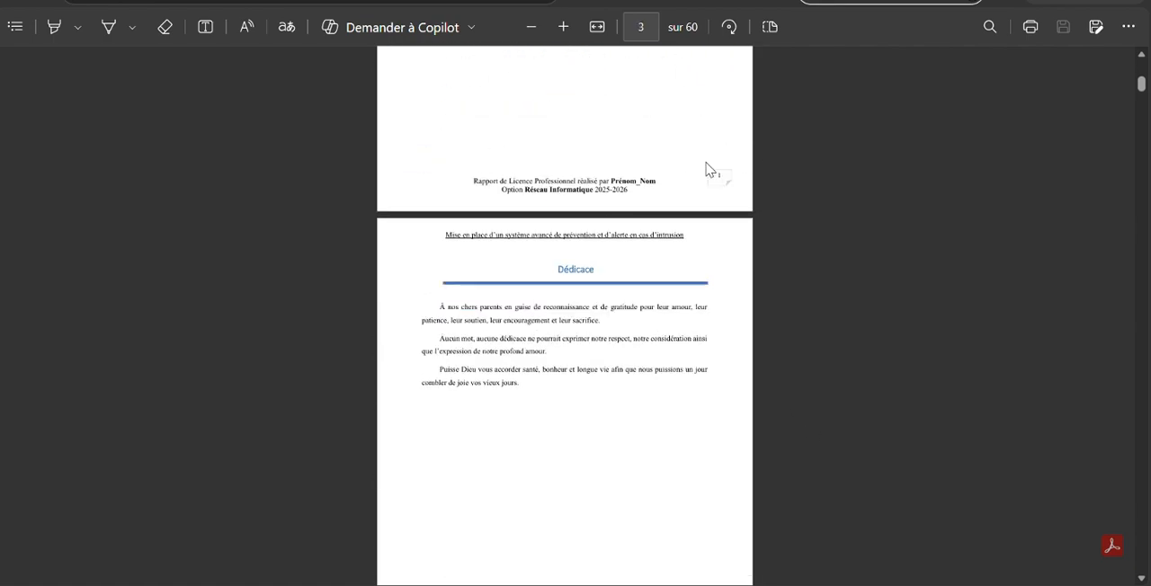
pyautogui.scroll(6, 679, 188)
pyautogui.scroll(-3, 675, 188)
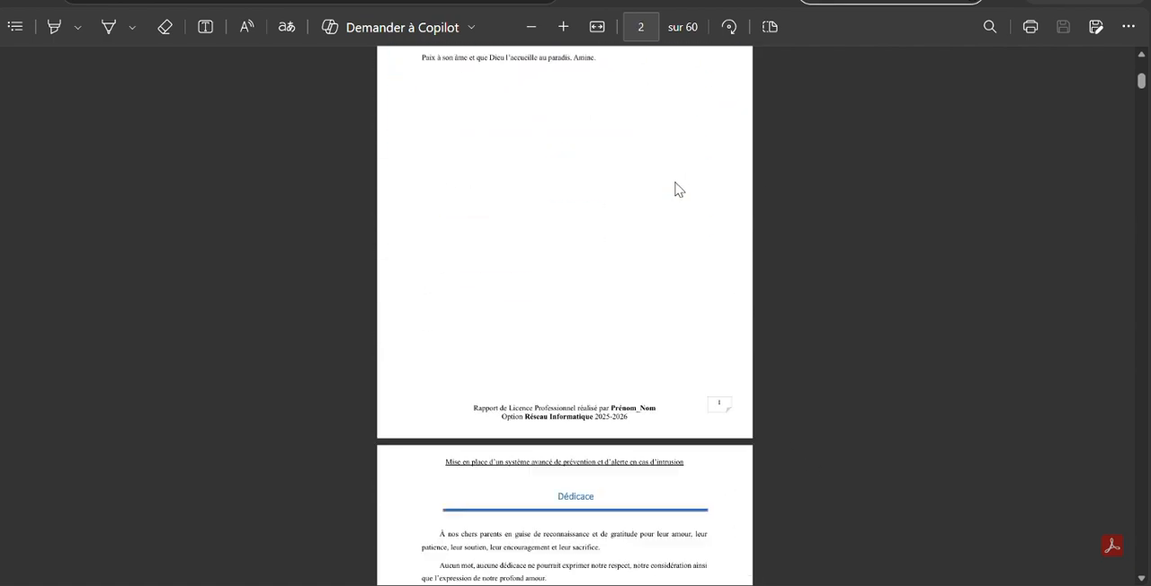
pyautogui.scroll(2, 670, 189)
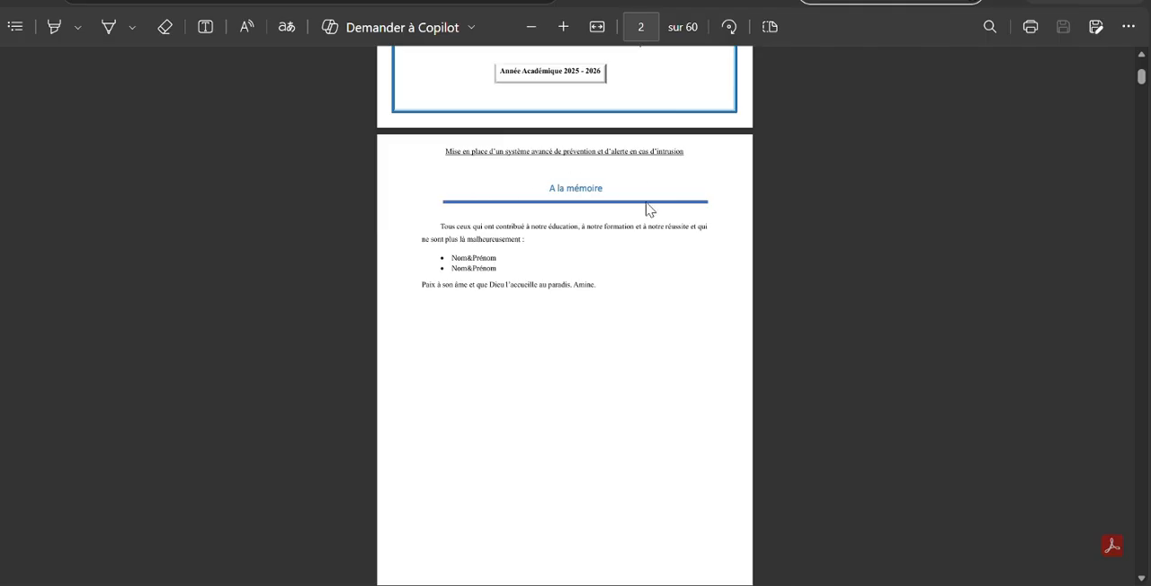
# Examine the footer page numbering from the dedication and other preliminary pages through the introduction and the body chapters
pyautogui.scroll(-4, 654, 210)
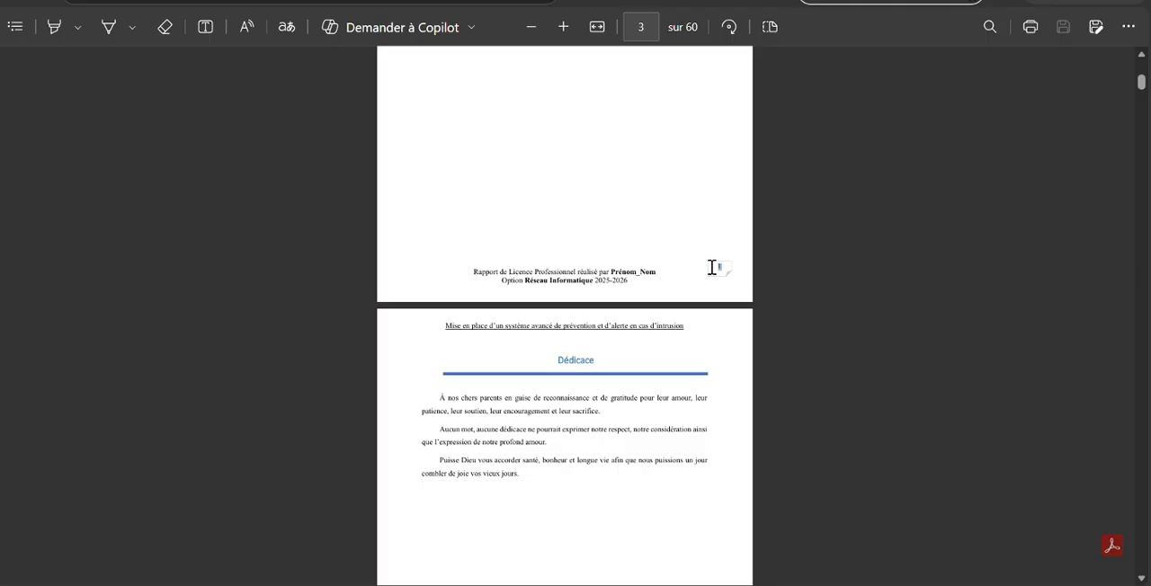
pyautogui.moveTo(712, 267); pyautogui.dragTo(704, 268)
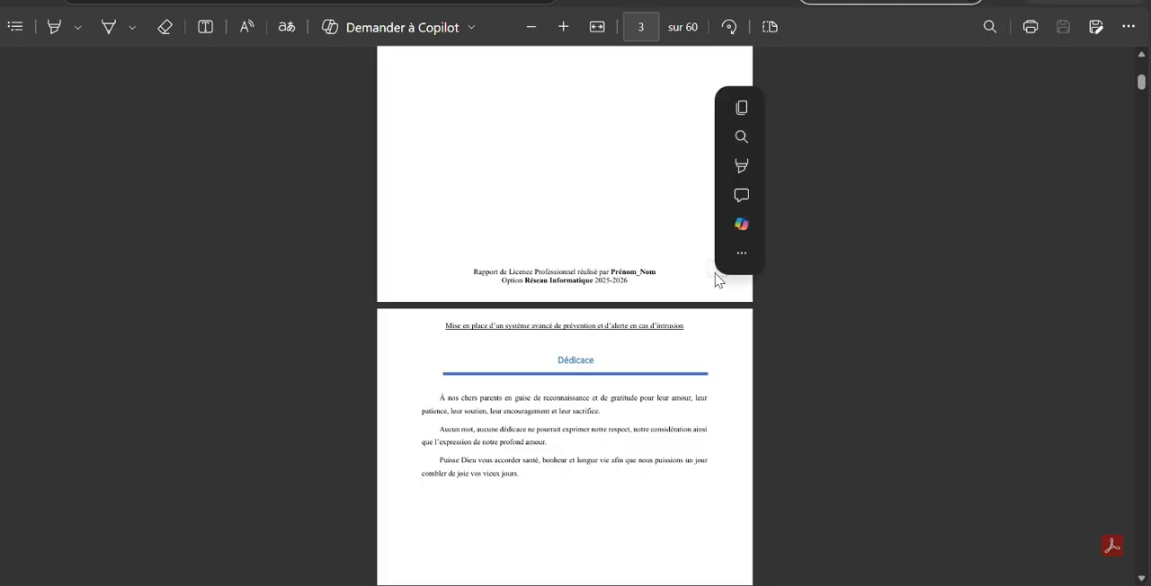
pyautogui.scroll(-5, 716, 280)
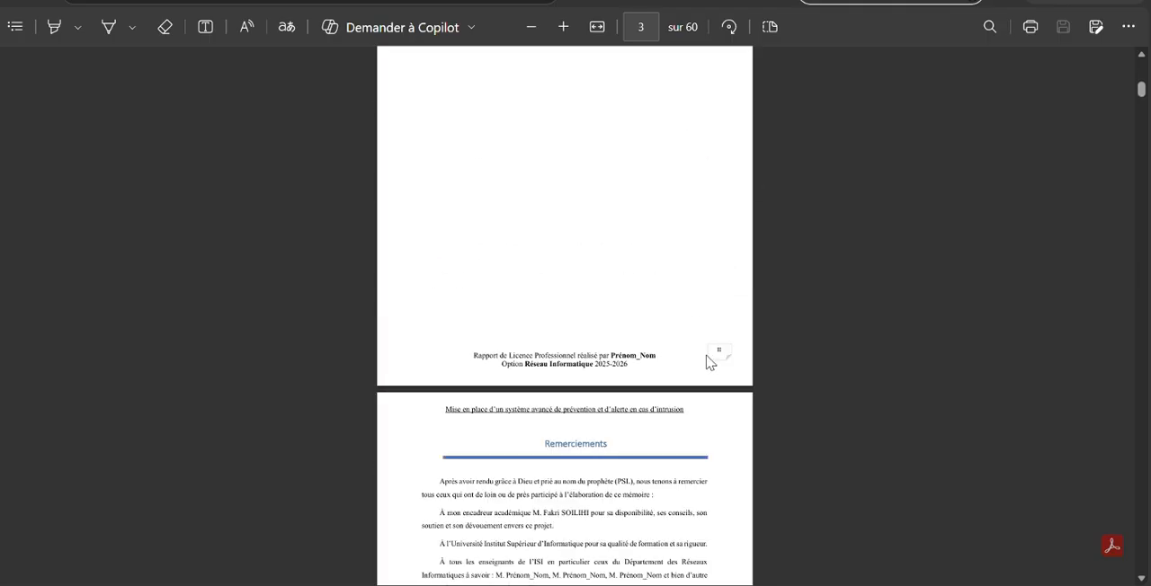
pyautogui.scroll(-20, 712, 353)
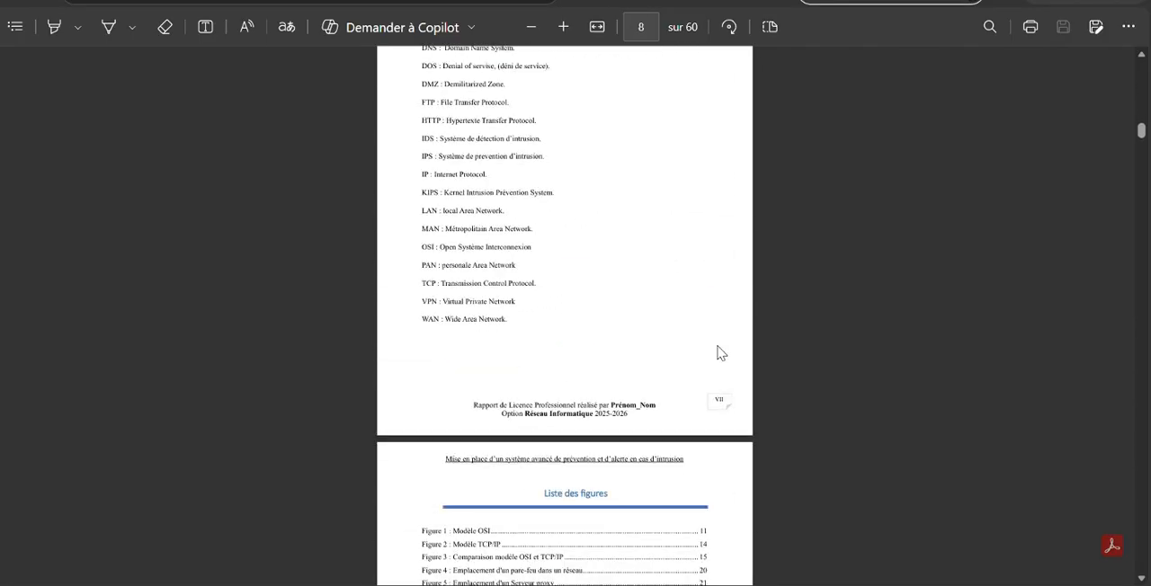
pyautogui.scroll(-20, 720, 351)
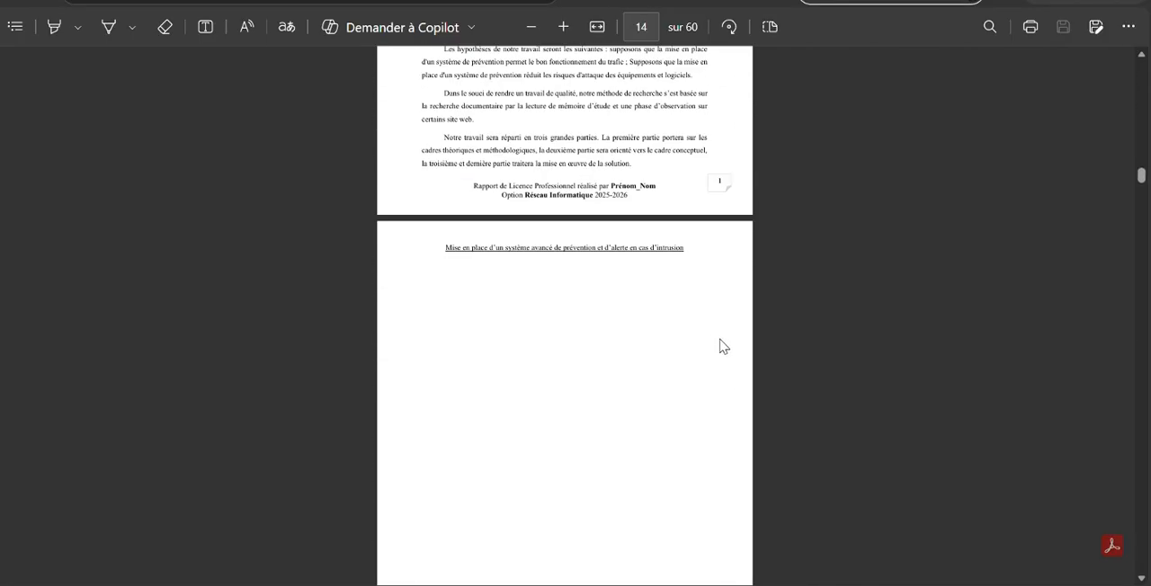
pyautogui.scroll(-2, 724, 346)
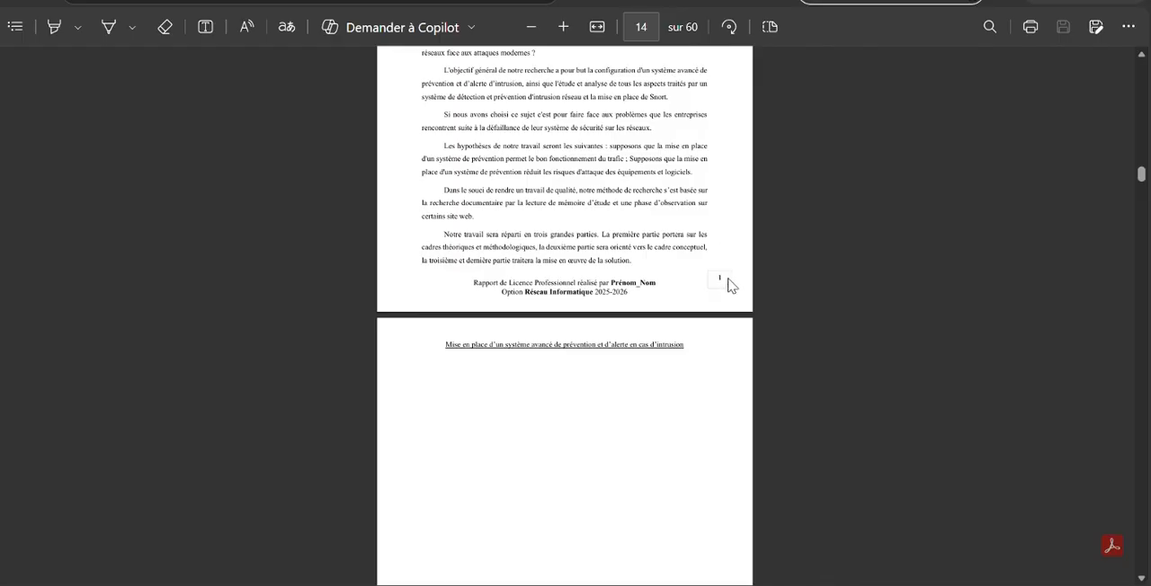
pyautogui.scroll(-20, 721, 281)
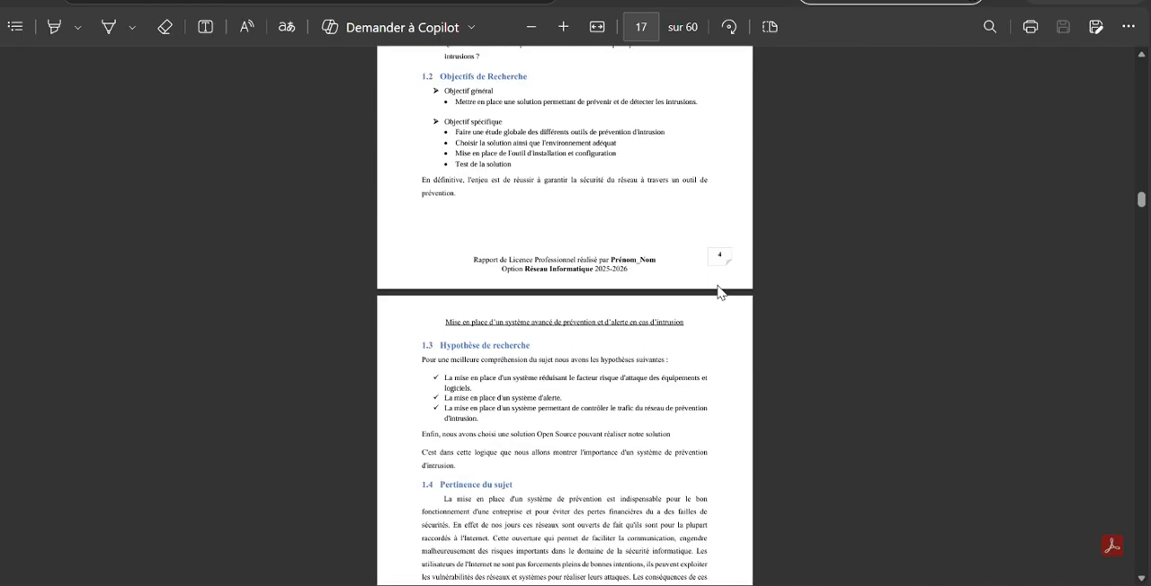
pyautogui.scroll(-20, 723, 276)
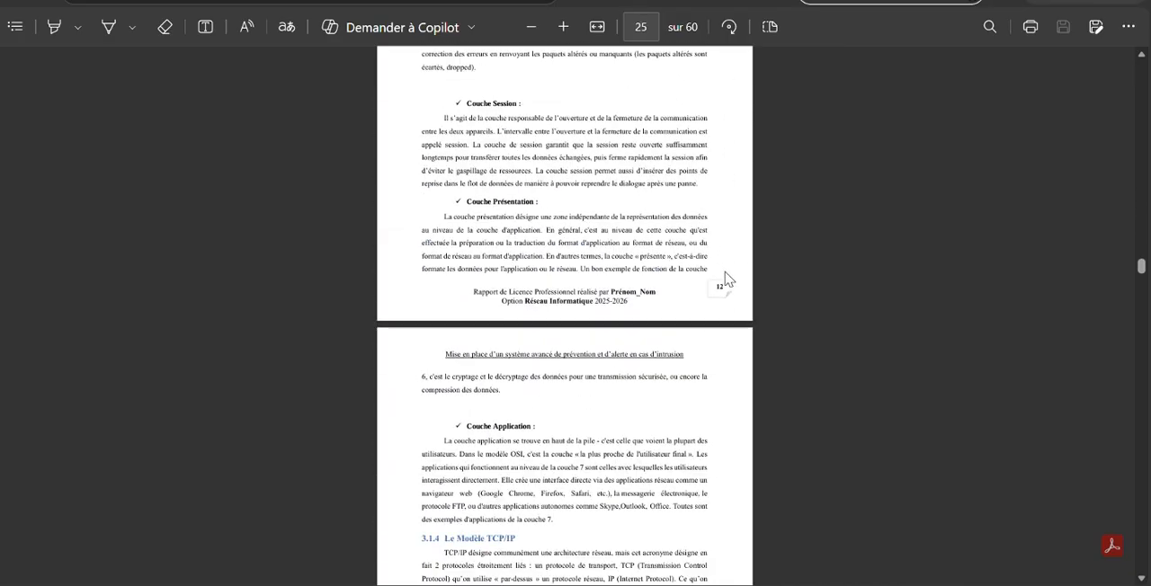
# Examine the footer page numbering across the last chapters, the bibliography, the webography and the annexes
pyautogui.moveTo(1143, 278); pyautogui.dragTo(1143, 446)
pyautogui.scroll(-20, 760, 446)
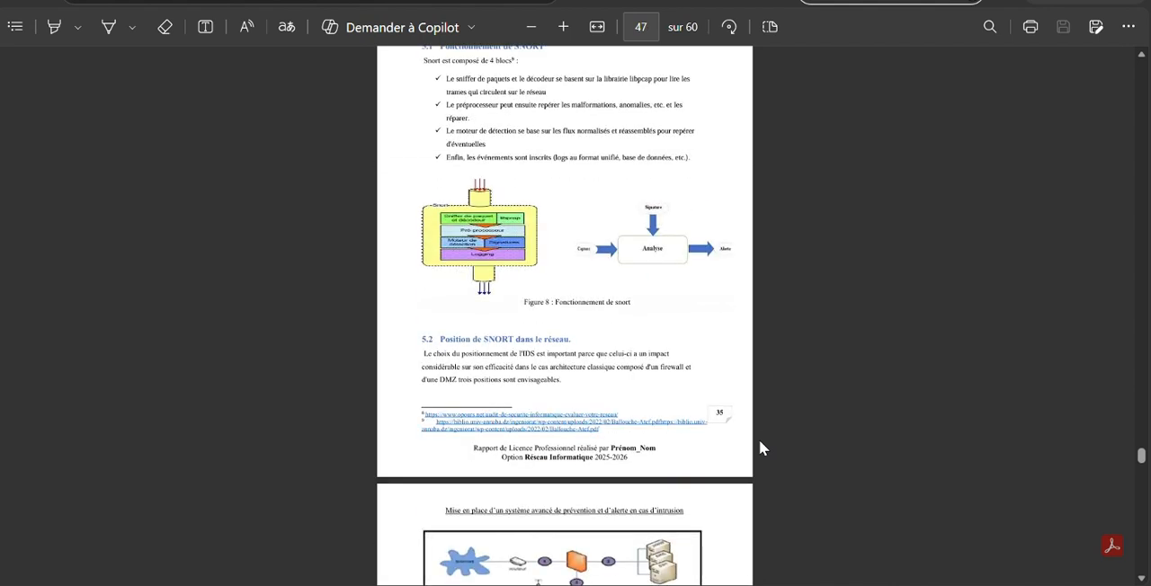
pyautogui.scroll(-5, 778, 421)
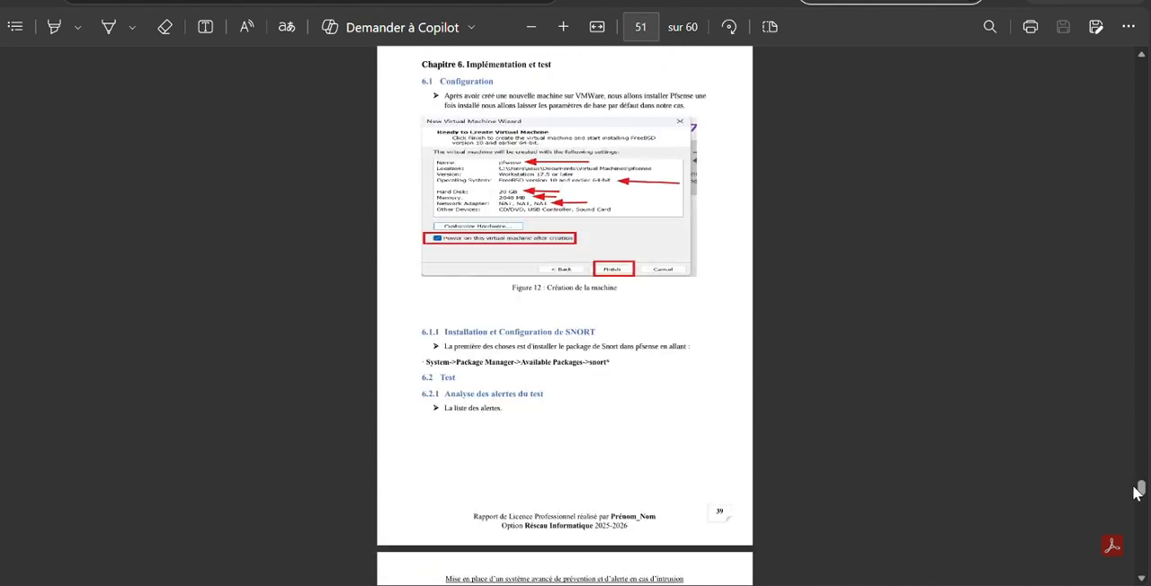
pyautogui.moveTo(1142, 489); pyautogui.dragTo(1149, 530)
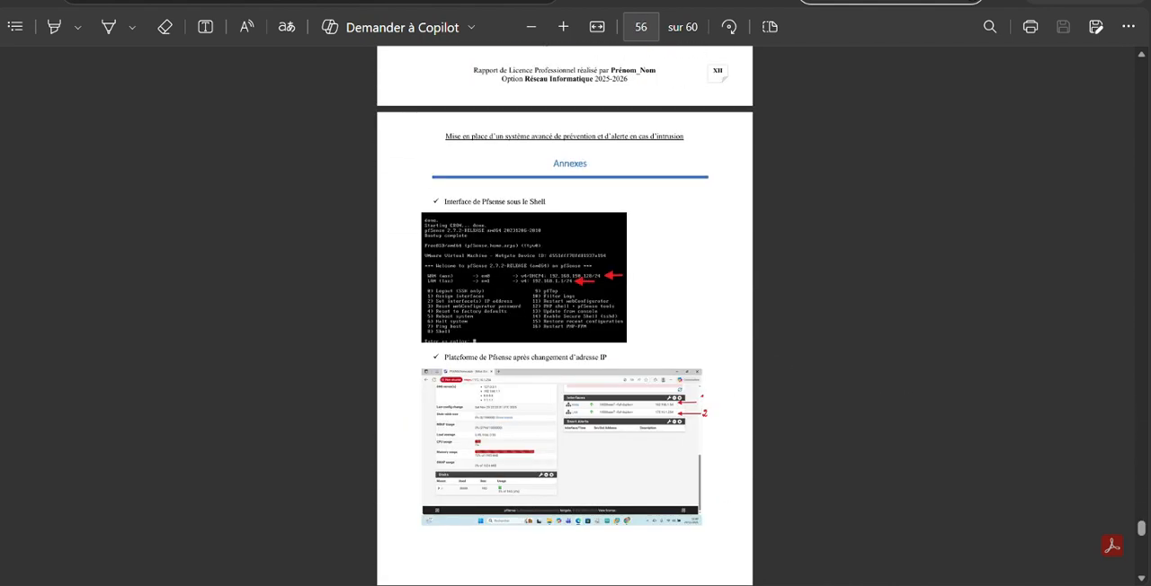
pyautogui.scroll(10, 778, 309)
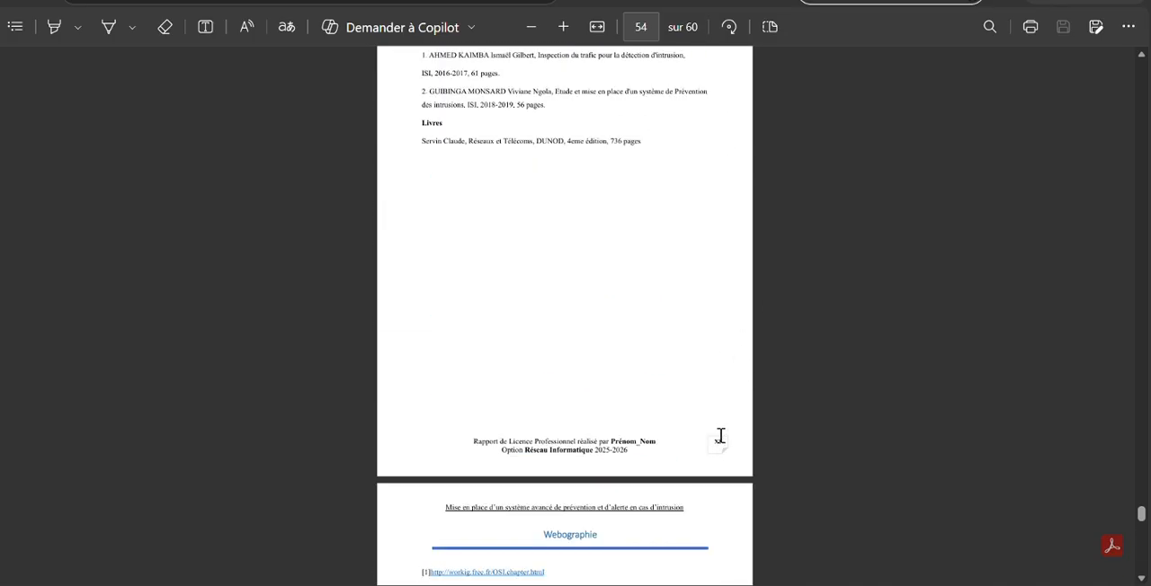
pyautogui.scroll(1, 732, 393)
pyautogui.scroll(-4, 716, 342)
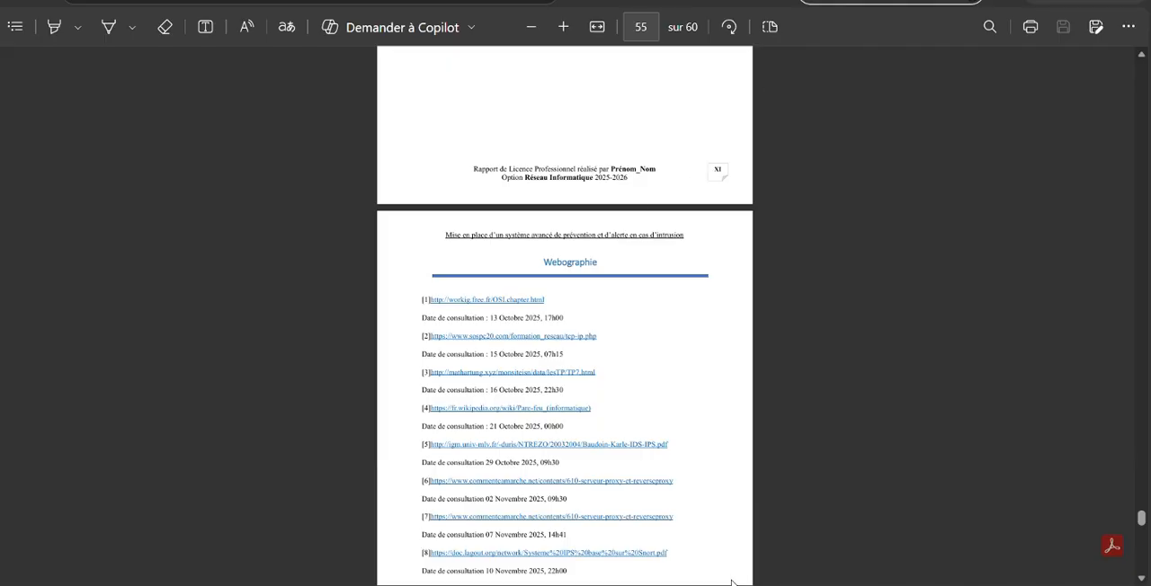
# Switch to Word and create a blank document
pyautogui.moveTo(667, 584)
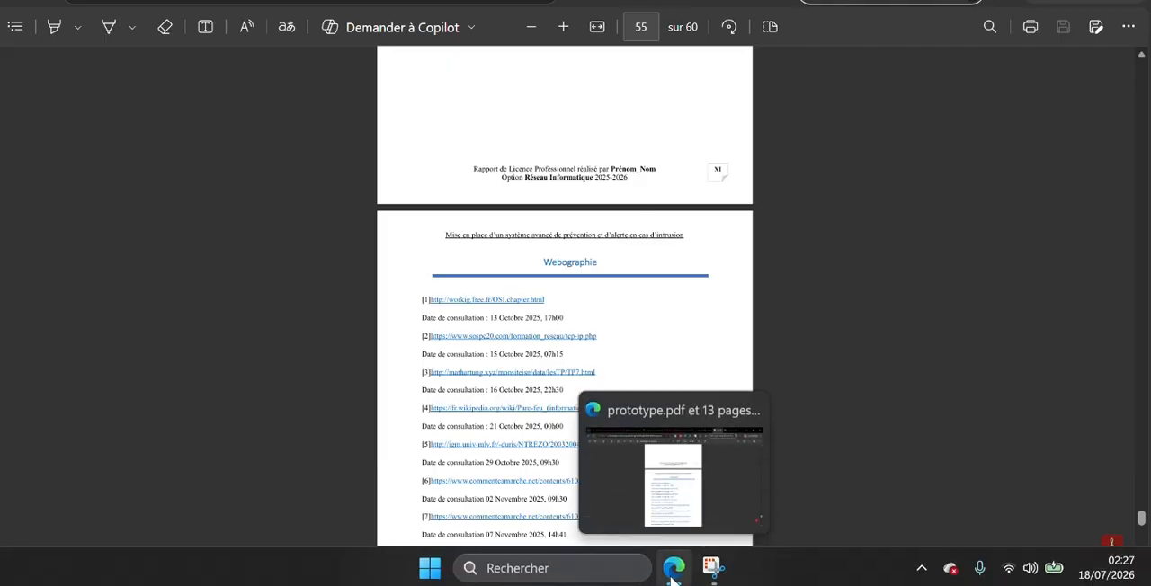
pyautogui.click(617, 580)
pyautogui.write('WOR')
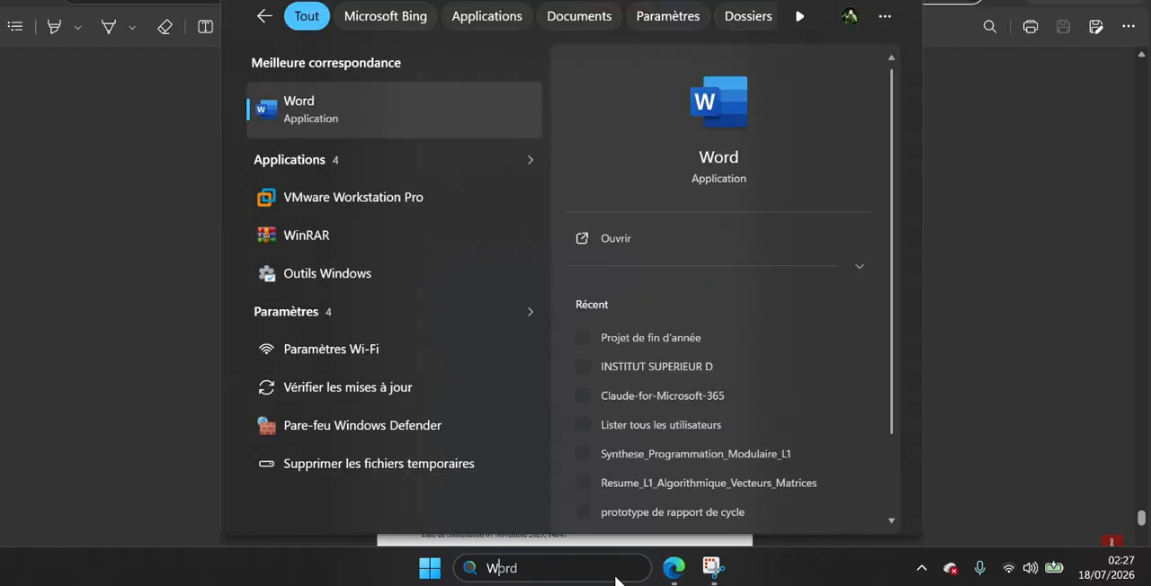
pyautogui.press('Return')
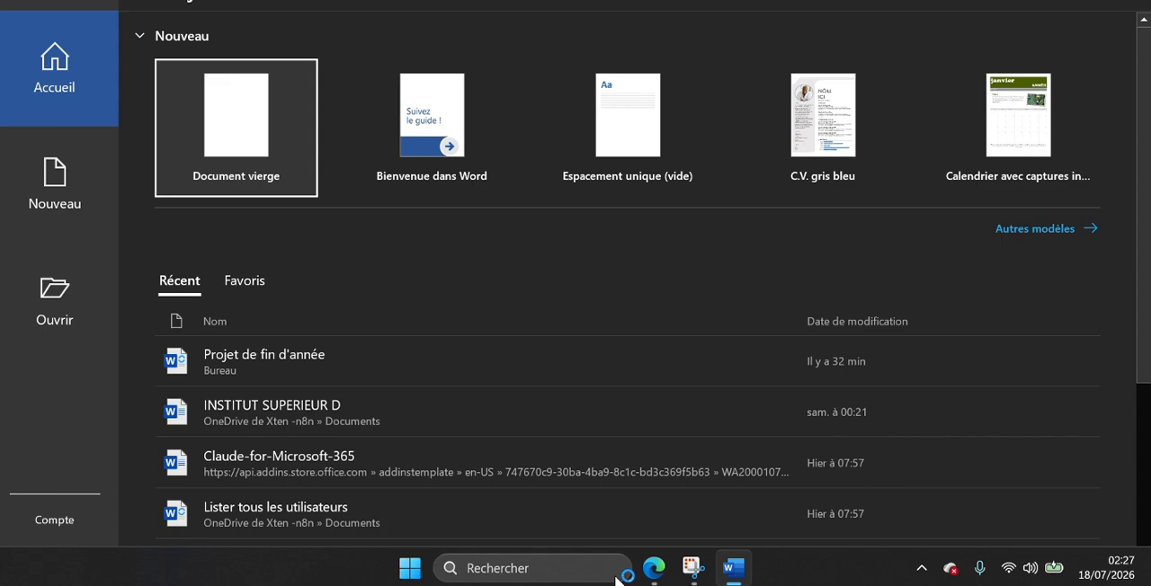
pyautogui.click(236, 115)
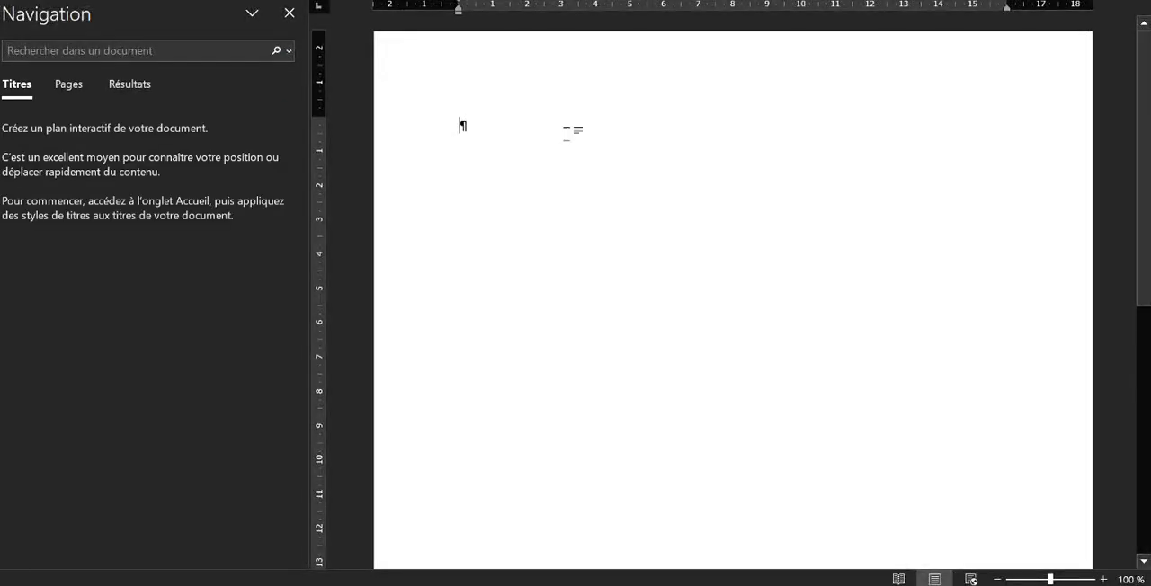
# Close the navigation pane, then toggle the display of paragraph marks off and back on
pyautogui.click(288, 14)
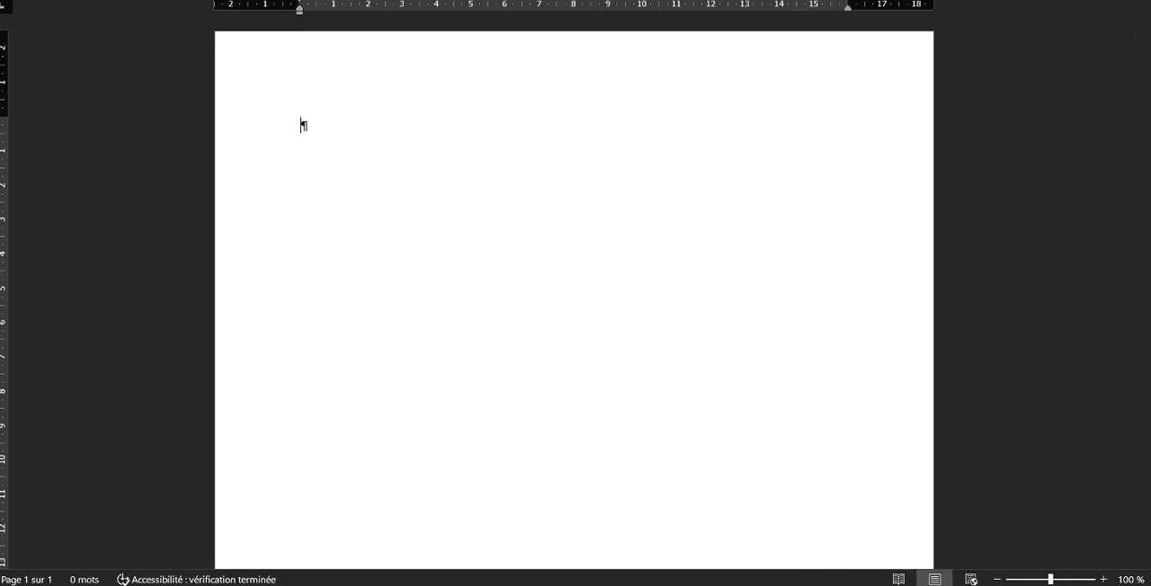
pyautogui.click(55, 0)
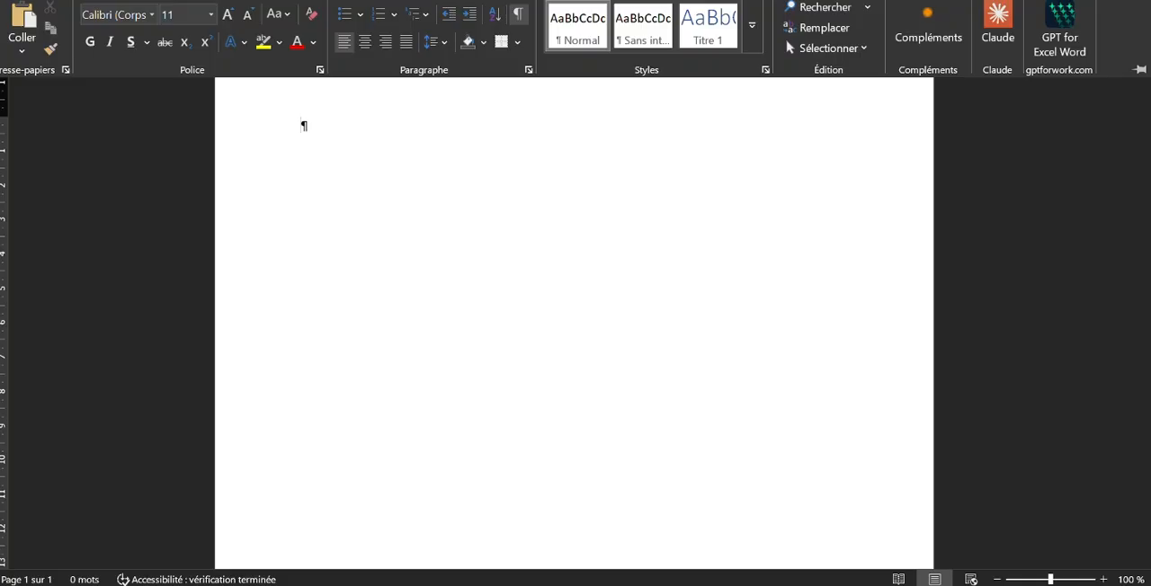
pyautogui.click(518, 14)
pyautogui.click(519, 16)
# Display the navigation pane with thumbnails of the document's pages
pyautogui.hotkey('ctrl', 'f')
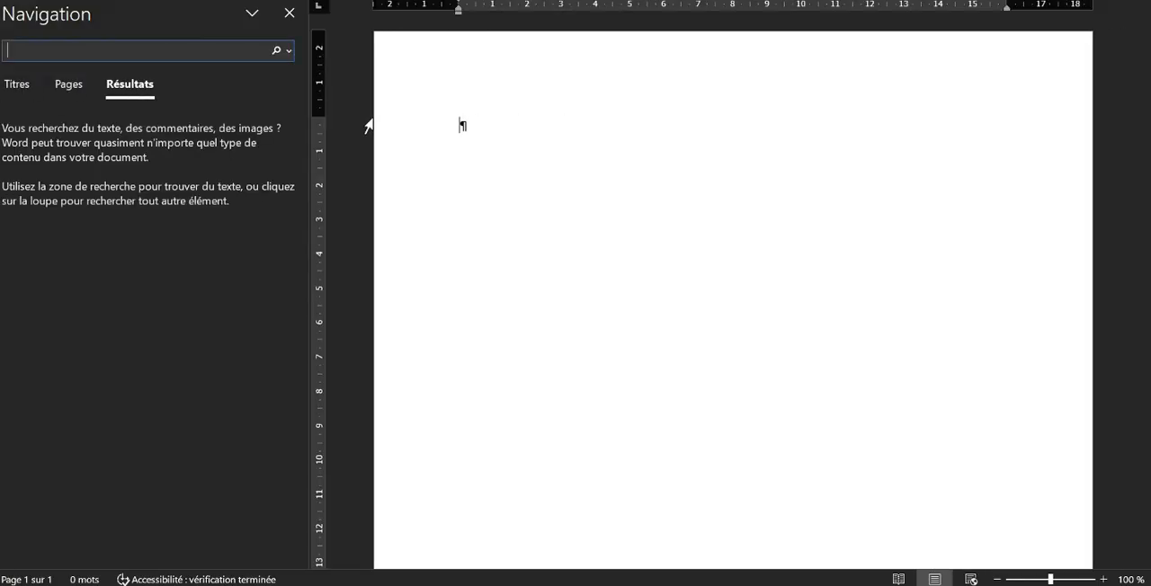
pyautogui.click(62, 87)
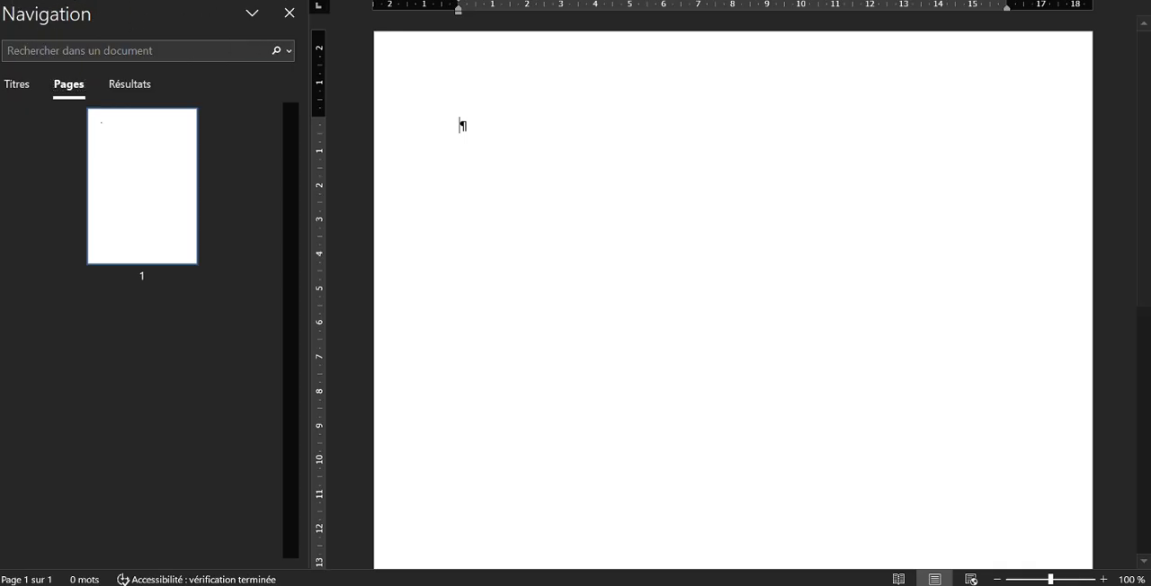
pyautogui.click(68, 0)
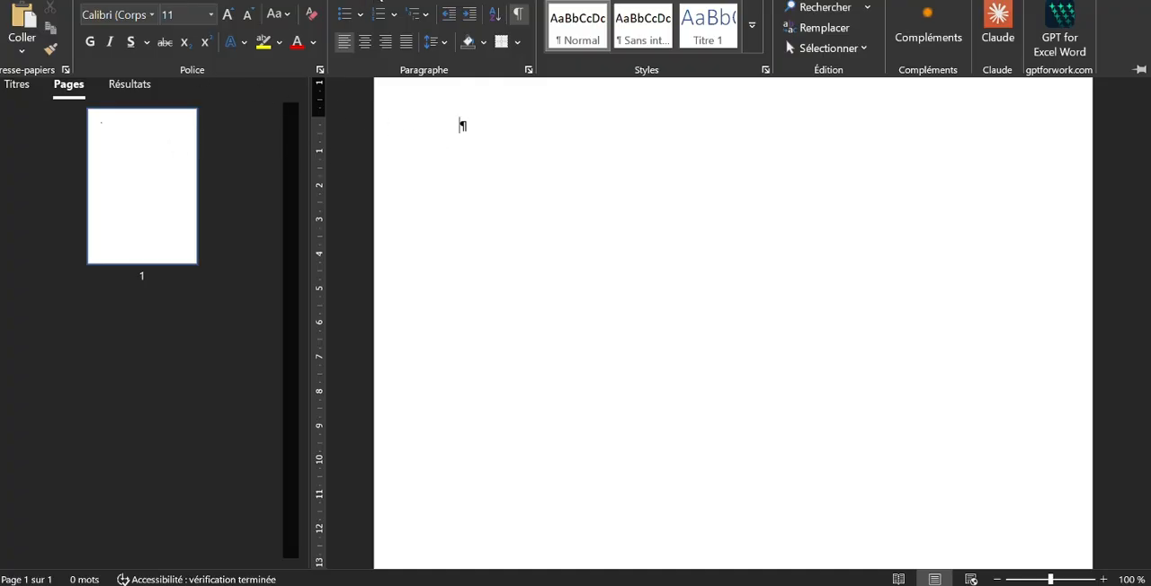
# Insert three consecutive next-page section breaks to divide the blank document into four sections
pyautogui.click(376, 0)
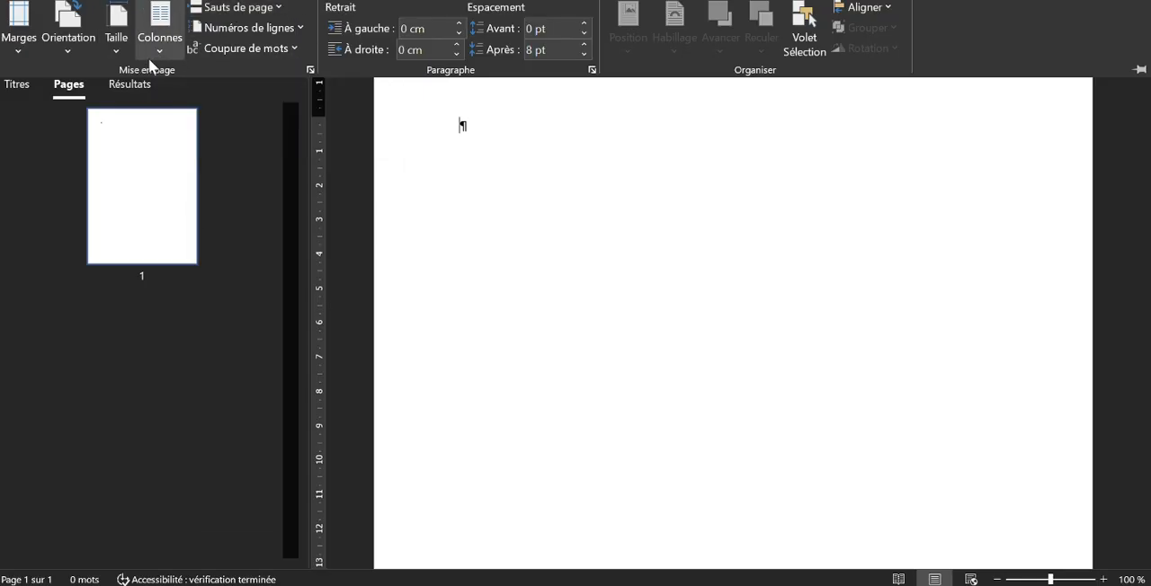
pyautogui.click(239, 11)
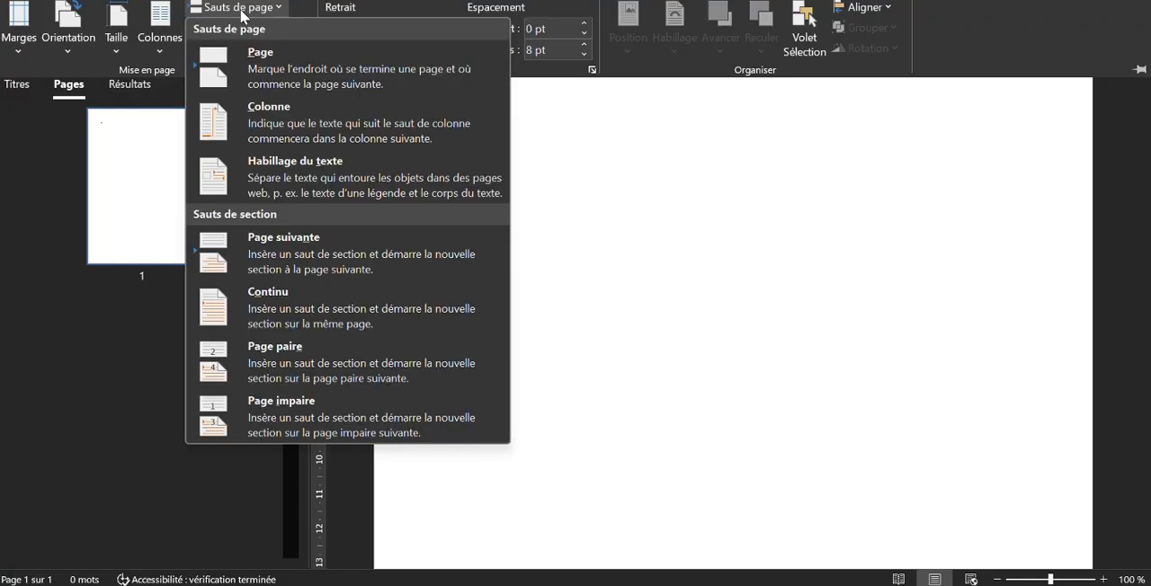
pyautogui.click(273, 245)
pyautogui.click(257, 9)
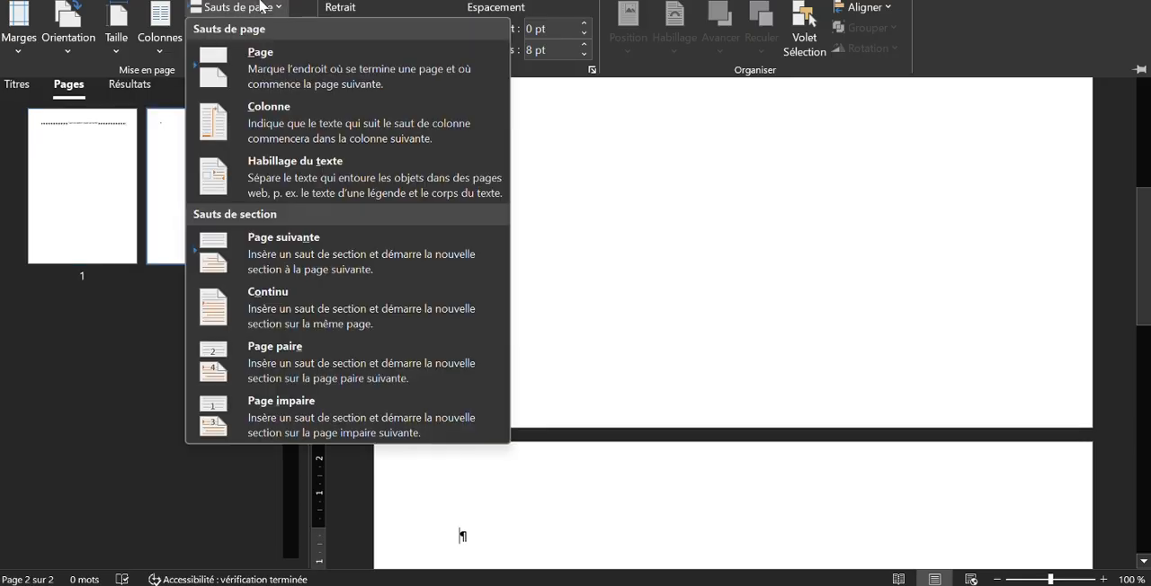
pyautogui.click(255, 262)
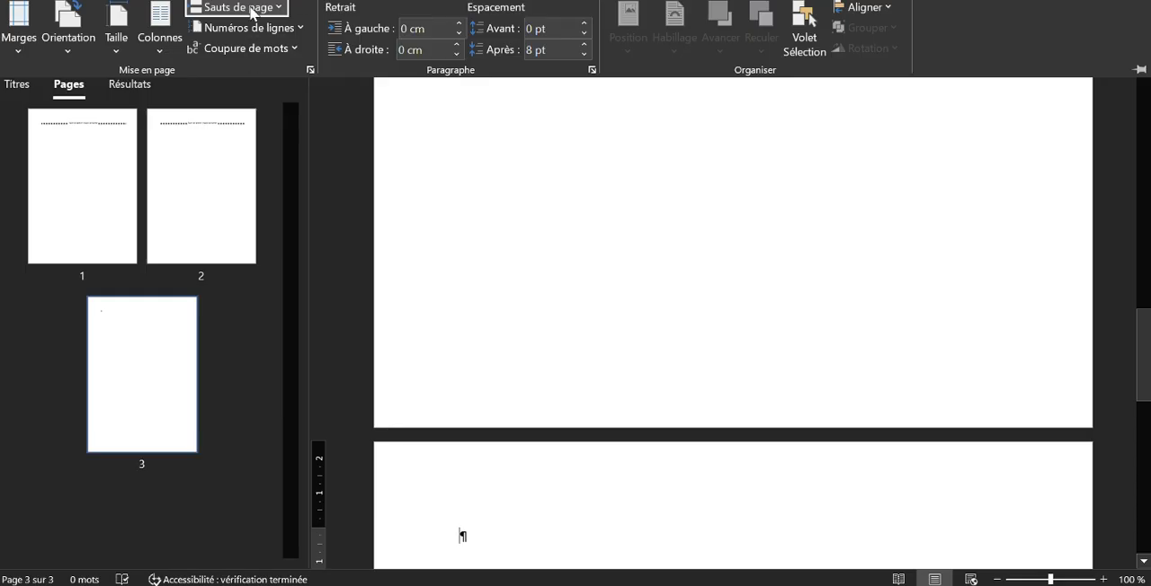
pyautogui.click(253, 9)
pyautogui.click(274, 245)
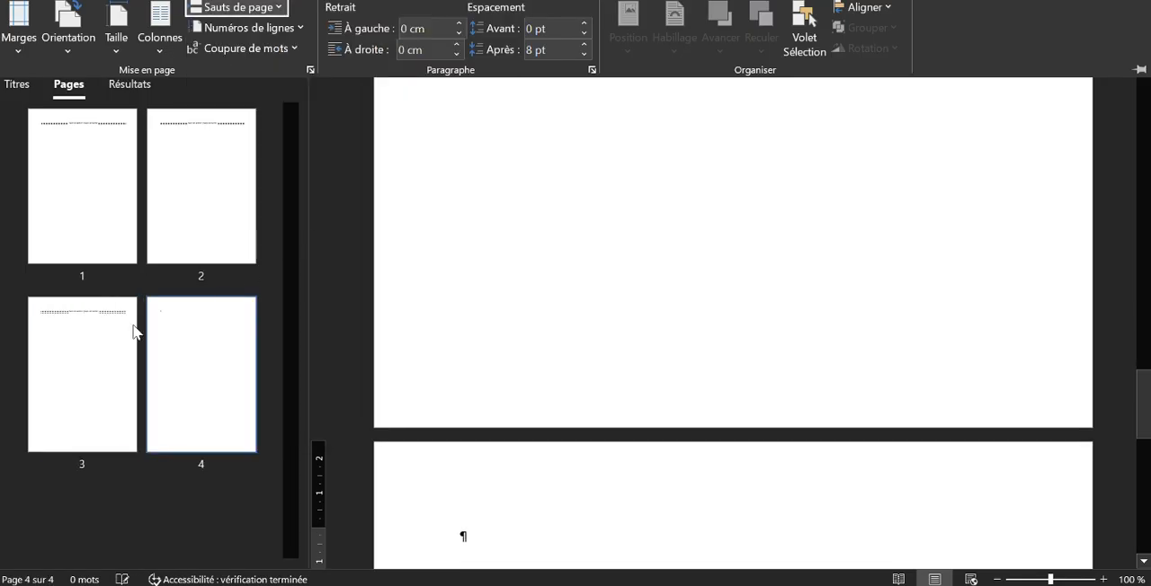
# Open the section 2 header on the second page for editing
pyautogui.scroll(10, 395, 358)
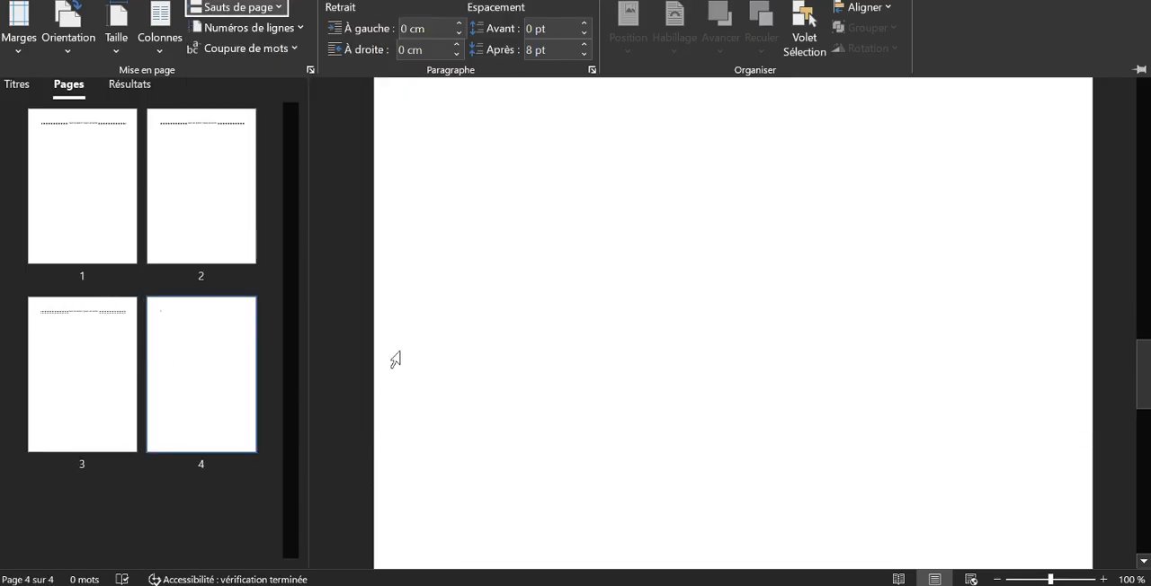
pyautogui.scroll(10, 406, 350)
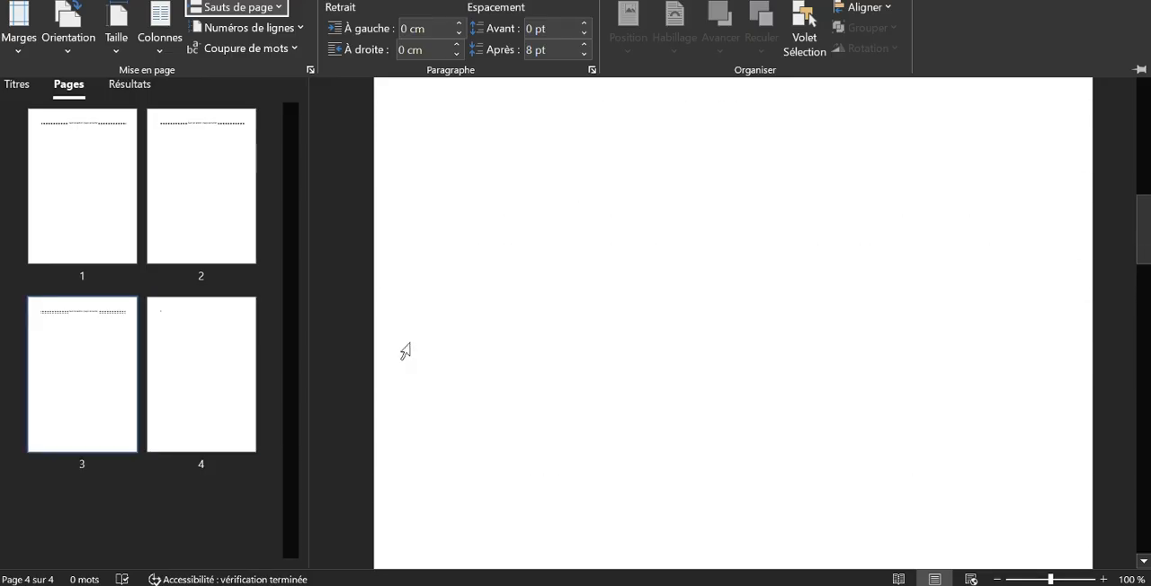
pyautogui.scroll(3, 889, 241)
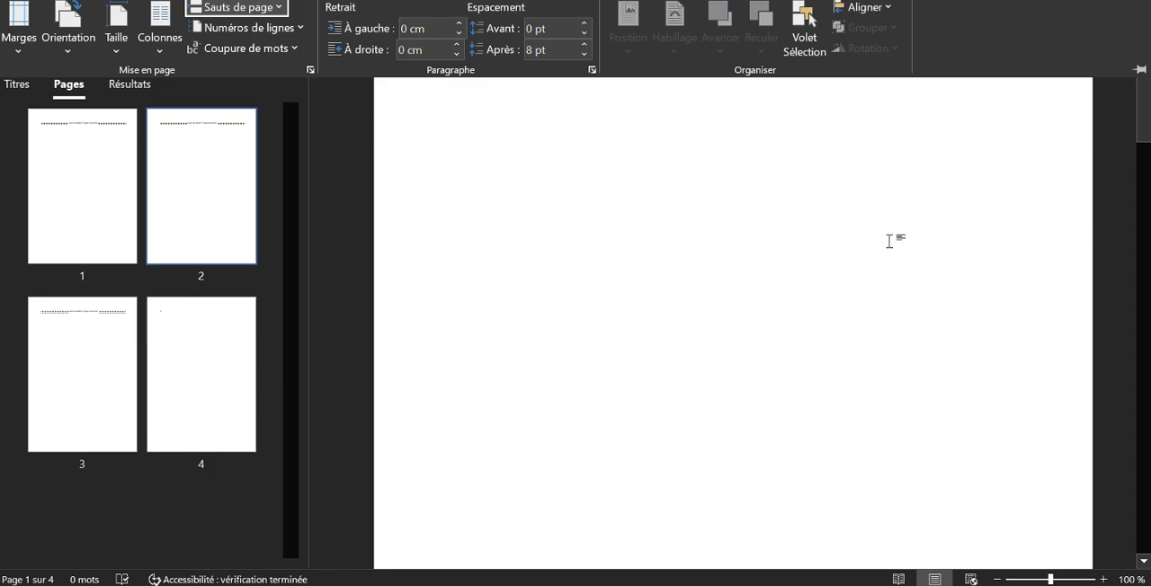
pyautogui.scroll(3, 889, 241)
pyautogui.scroll(-1, 889, 241)
pyautogui.scroll(-5, 881, 244)
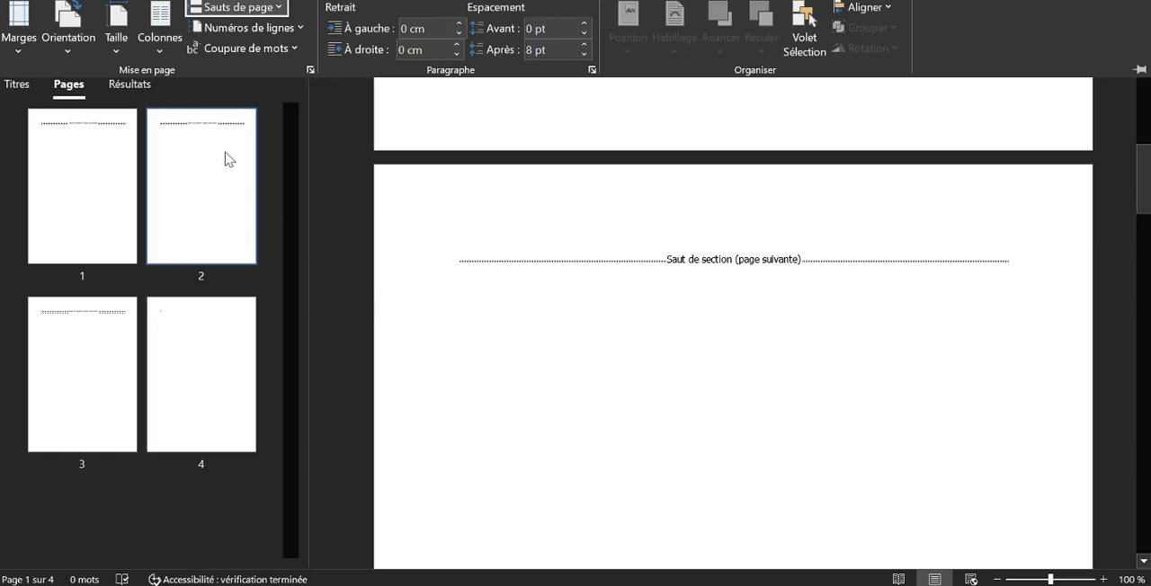
pyautogui.click(483, 200)
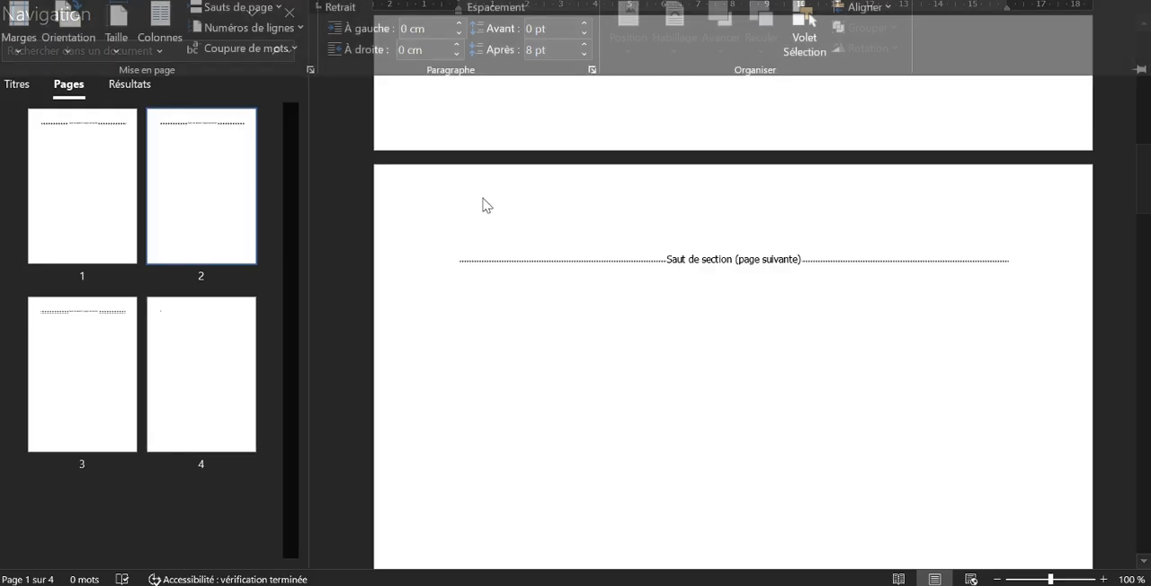
pyautogui.doubleClick(487, 196)
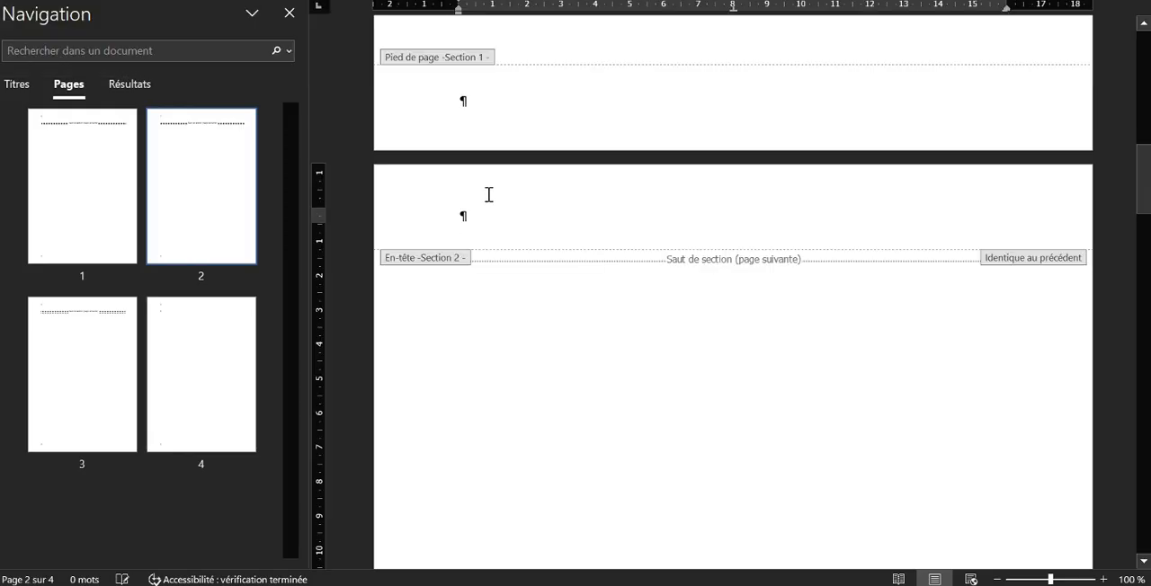
# Examine the header and footer labels of sections 1 to 3, then return to the body of page 2
pyautogui.scroll(3, 488, 192)
pyautogui.scroll(-3, 490, 187)
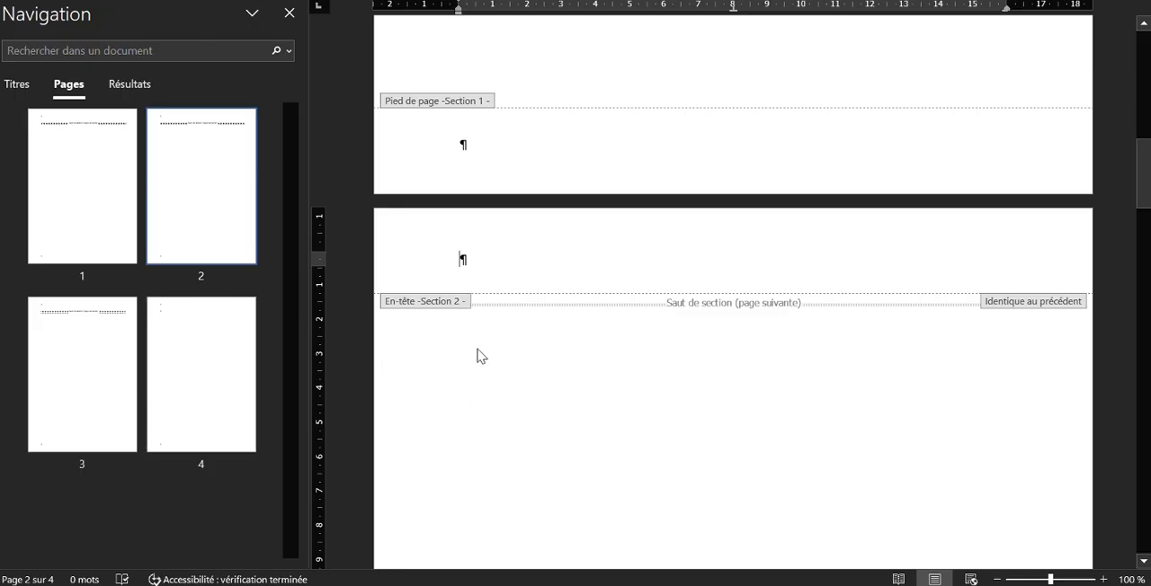
pyautogui.scroll(-10, 630, 287)
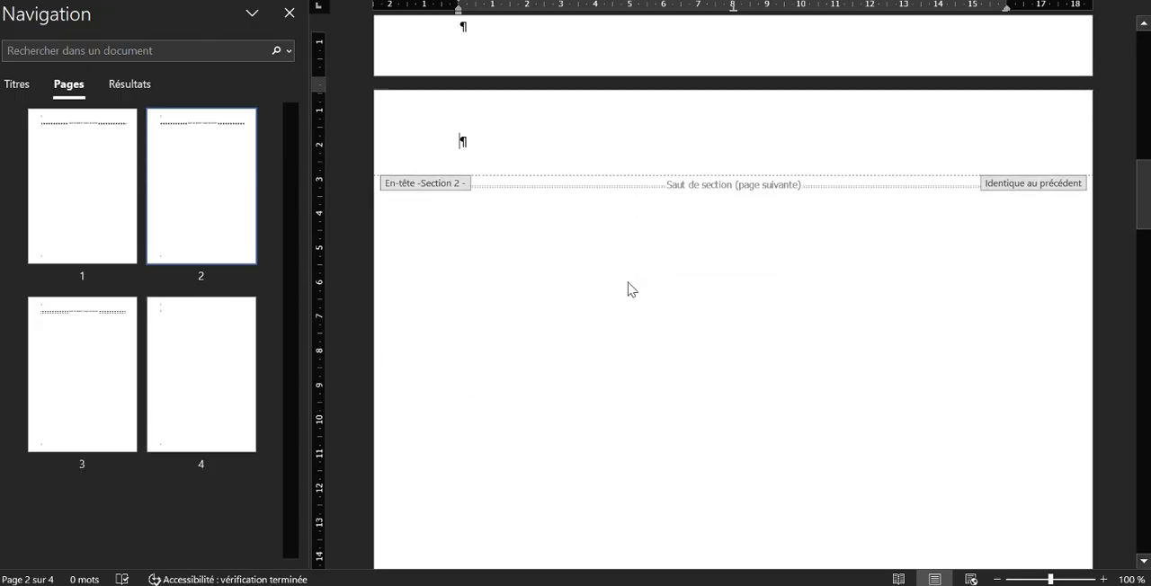
pyautogui.scroll(-3, 648, 281)
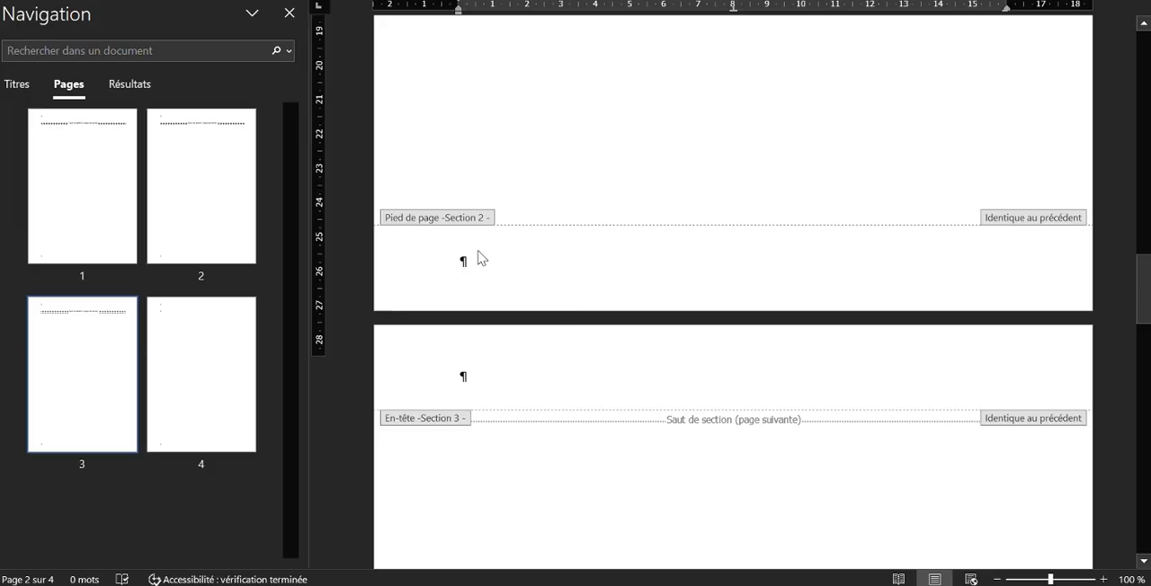
pyautogui.scroll(3, 482, 255)
pyautogui.scroll(15, 490, 248)
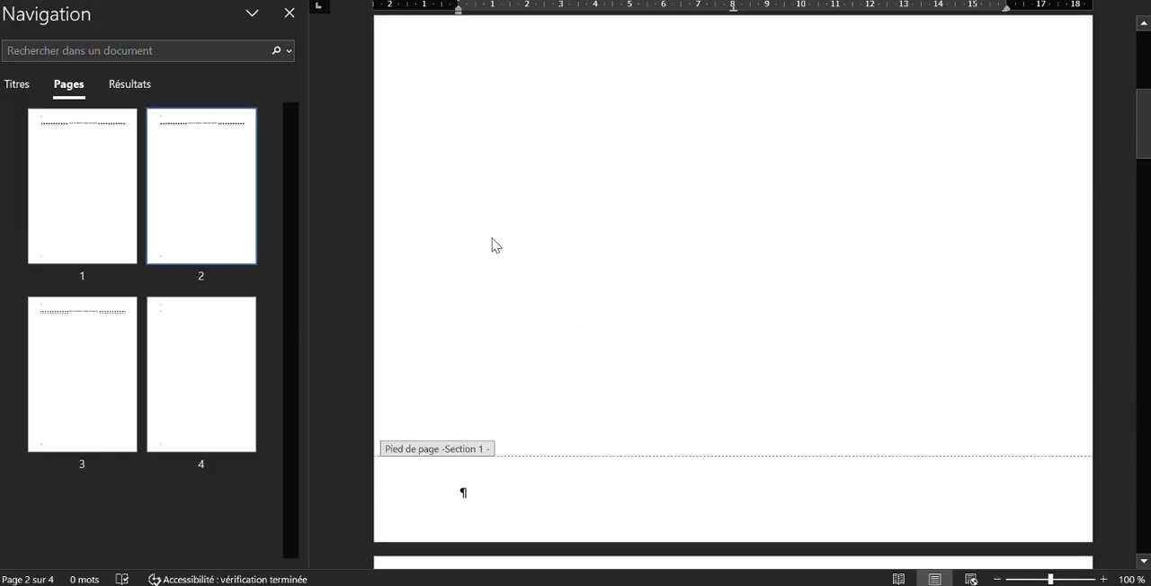
pyautogui.scroll(3, 492, 241)
pyautogui.scroll(-4, 492, 241)
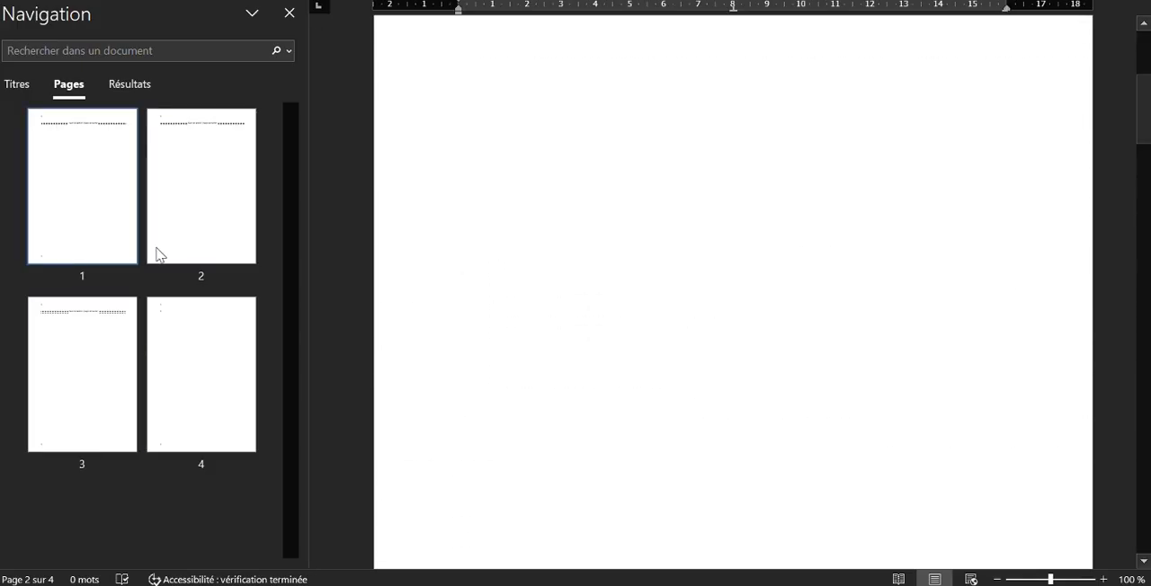
pyautogui.click(123, 220)
pyautogui.click(173, 217)
# Open the section 2 footer for editing and unlink it from the previous section
pyautogui.scroll(-10, 635, 196)
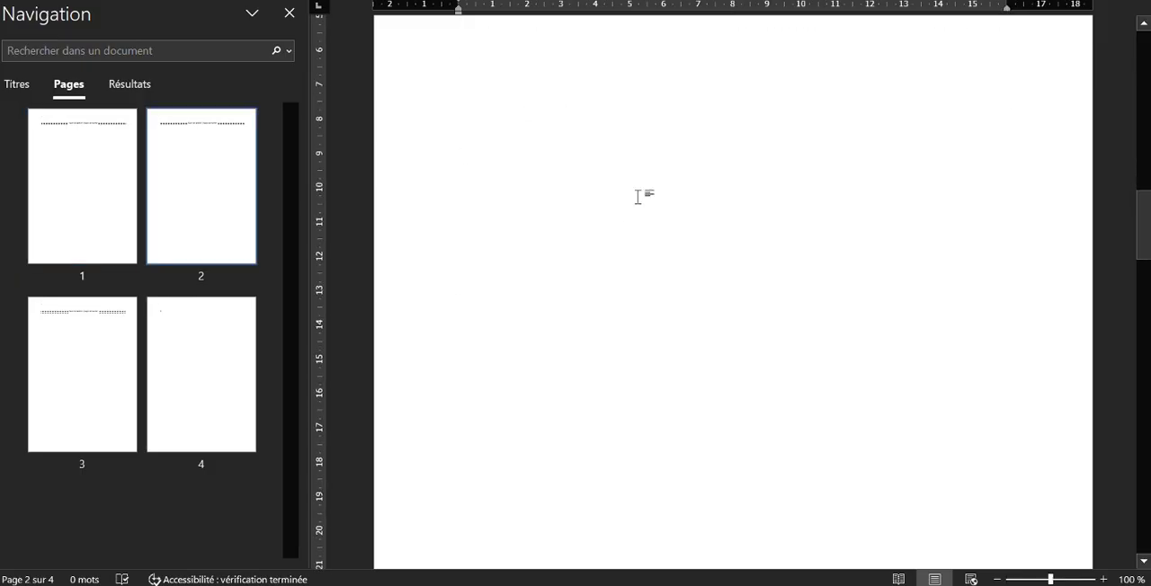
pyautogui.scroll(12, 635, 196)
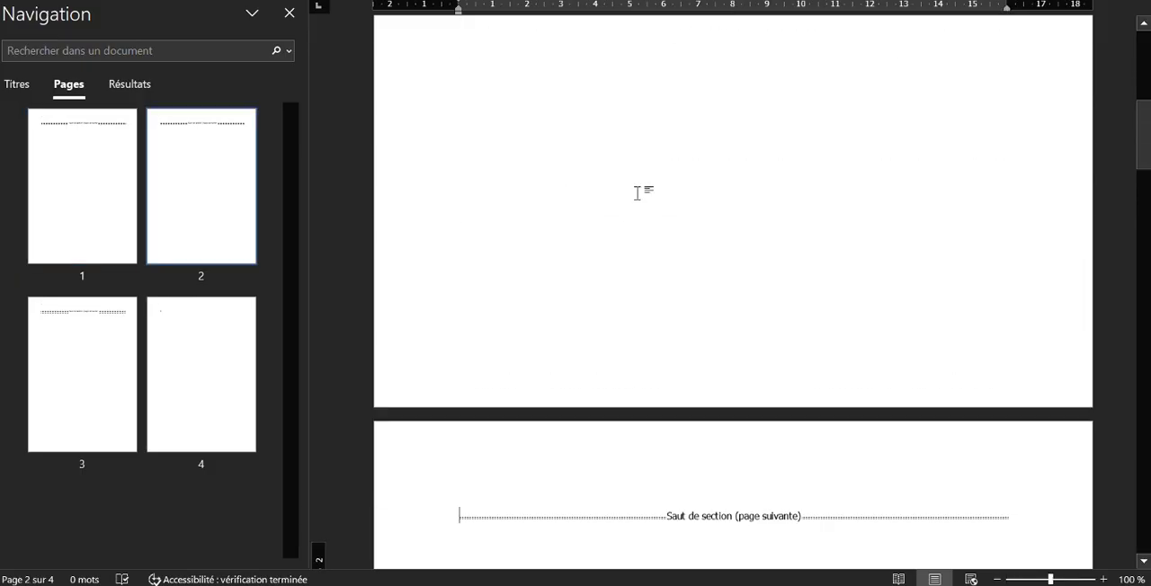
pyautogui.scroll(2, 637, 193)
pyautogui.scroll(-15, 639, 186)
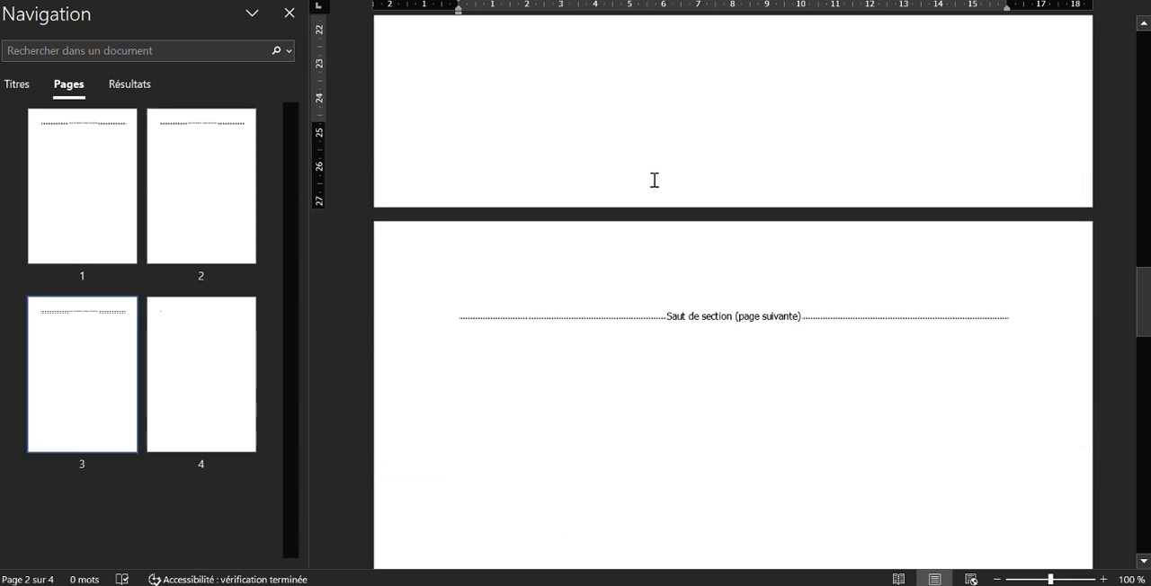
pyautogui.doubleClick(664, 183)
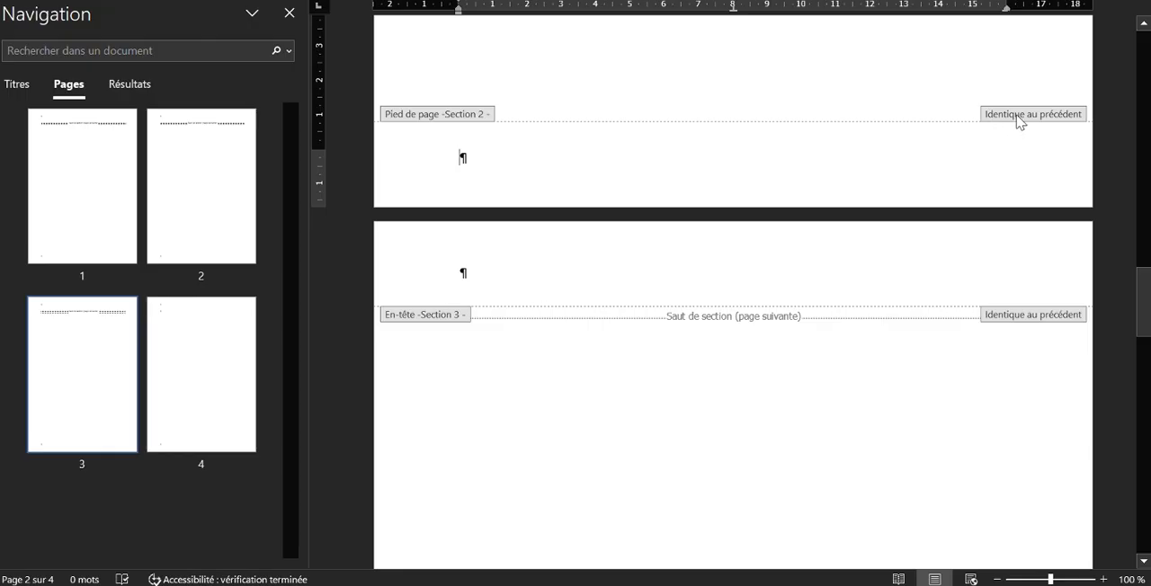
pyautogui.click(737, 1)
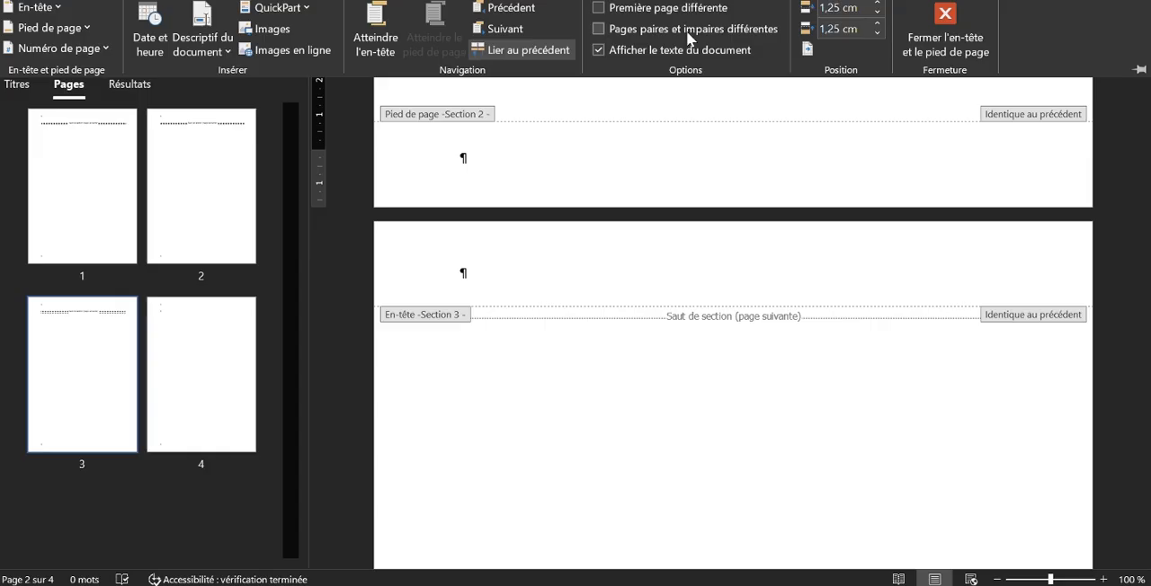
pyautogui.click(499, 55)
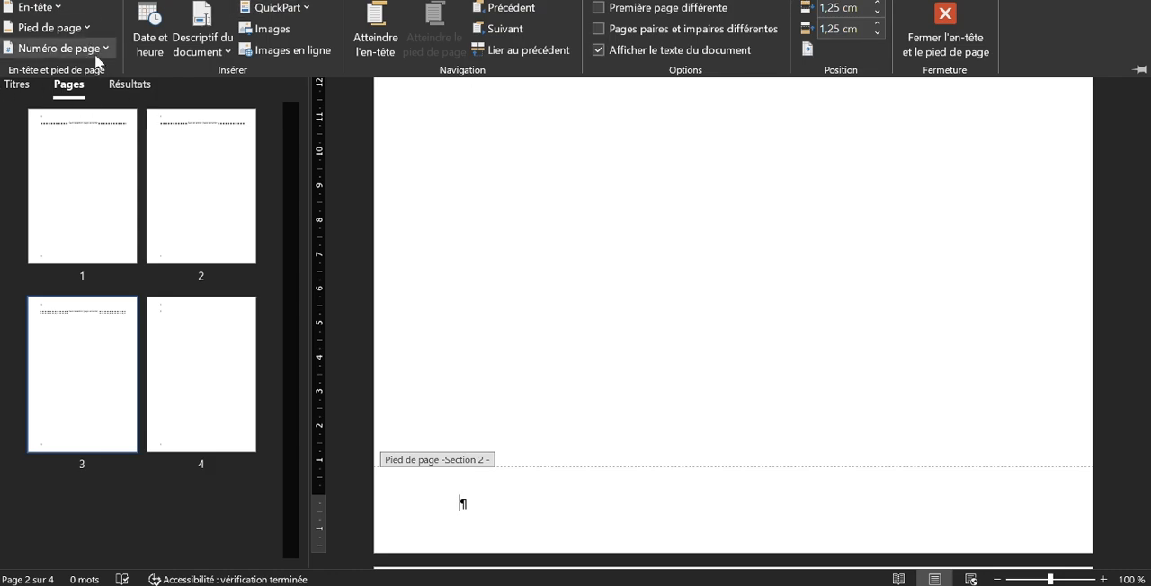
# Insert an "Angle replié" page number at the bottom of the page in section 2
pyautogui.click(63, 49)
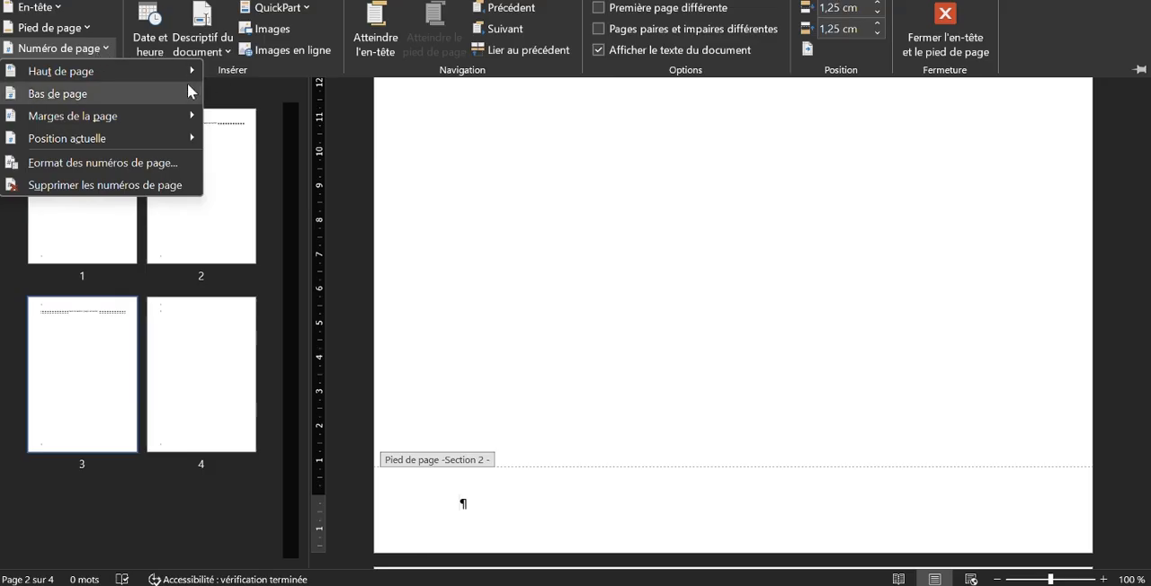
pyautogui.moveTo(96, 97)
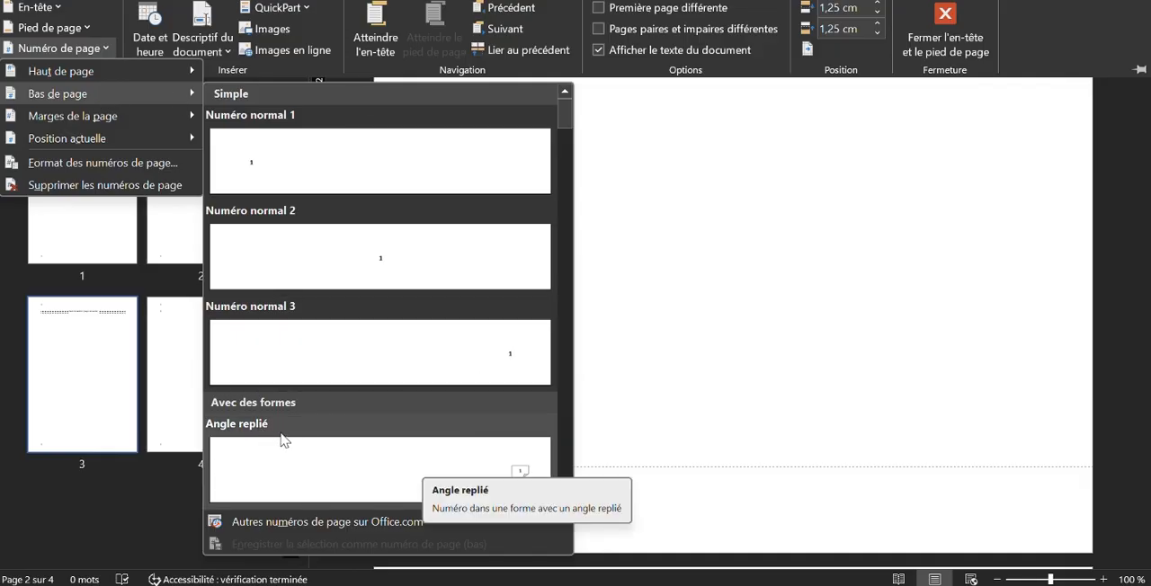
pyautogui.click(330, 454)
pyautogui.scroll(-2, 980, 494)
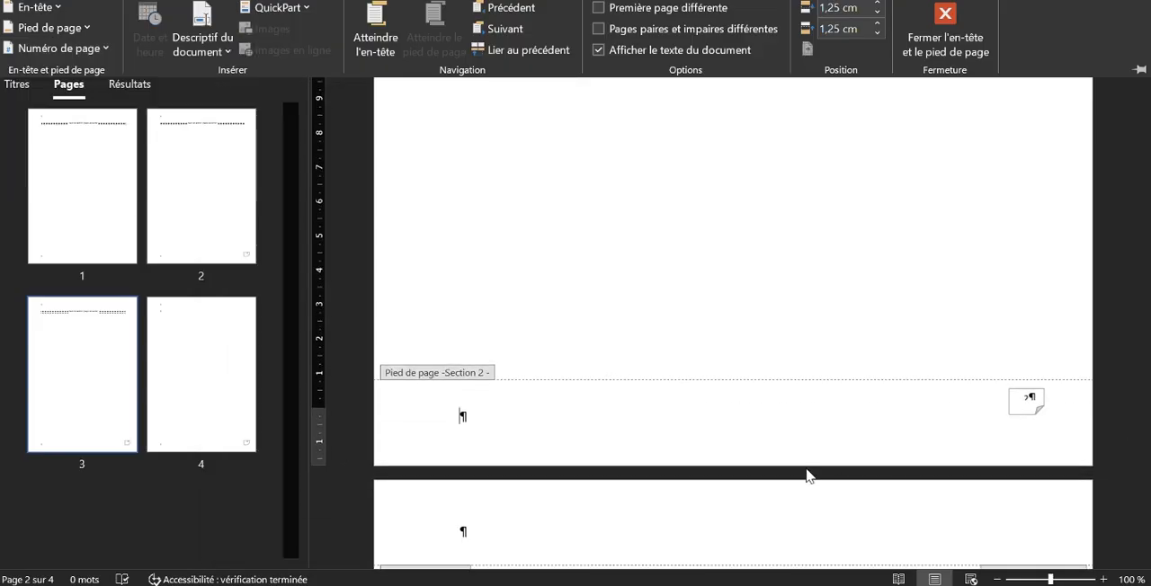
# Enlarge the folded-corner page number shape in the section 2 footer until it nearly reaches the page's right edge
pyautogui.click(1025, 412)
pyautogui.click(1037, 412)
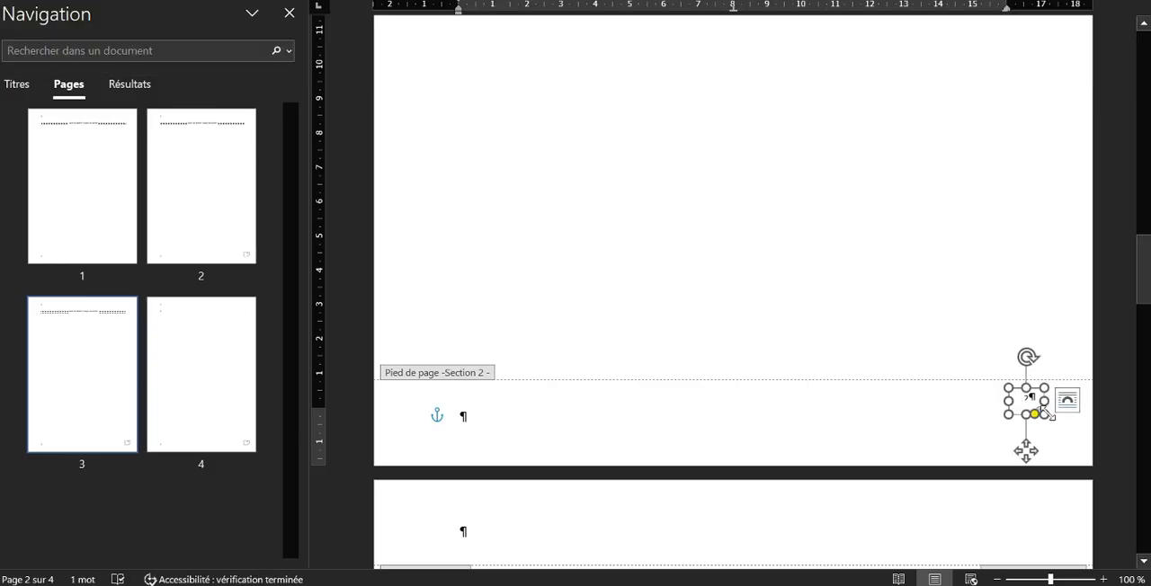
pyautogui.moveTo(1048, 417); pyautogui.dragTo(1075, 430)
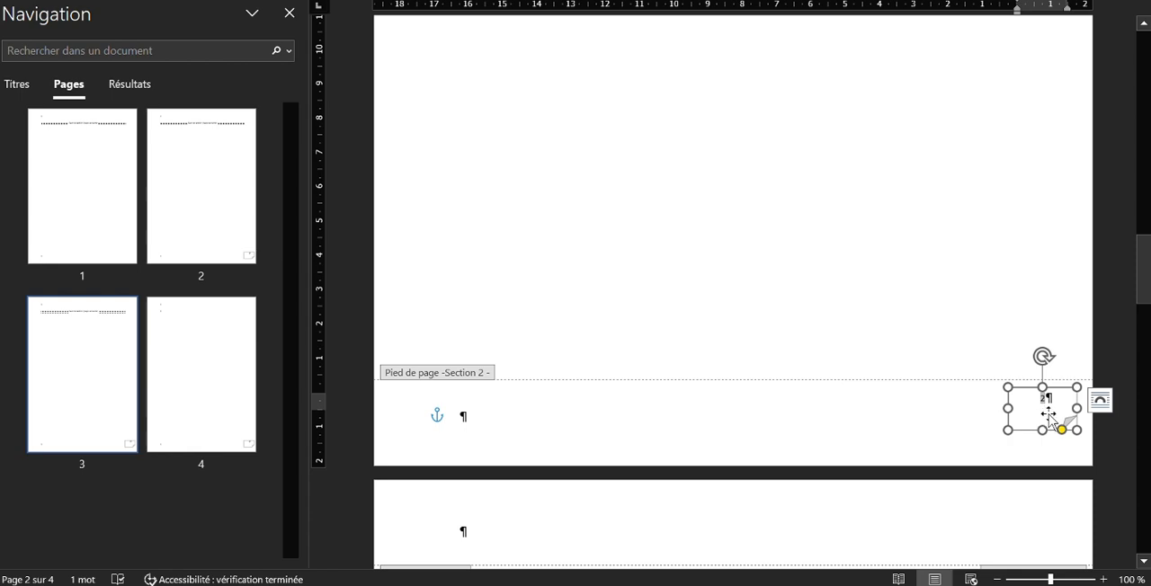
pyautogui.click(1021, 419)
pyautogui.scroll(-10, 1020, 419)
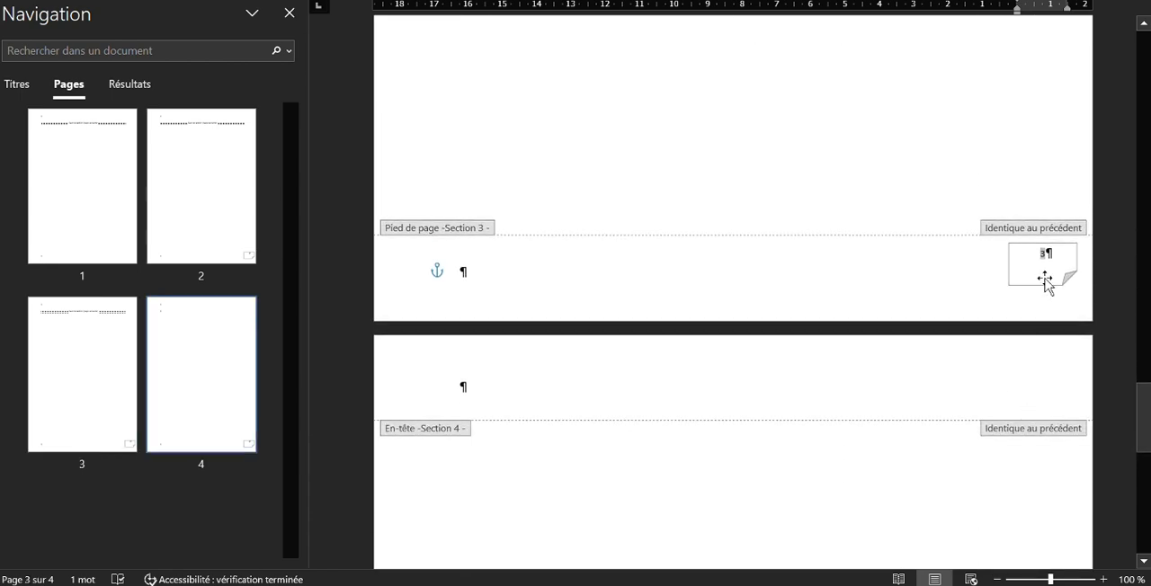
pyautogui.scroll(-8, 1023, 249)
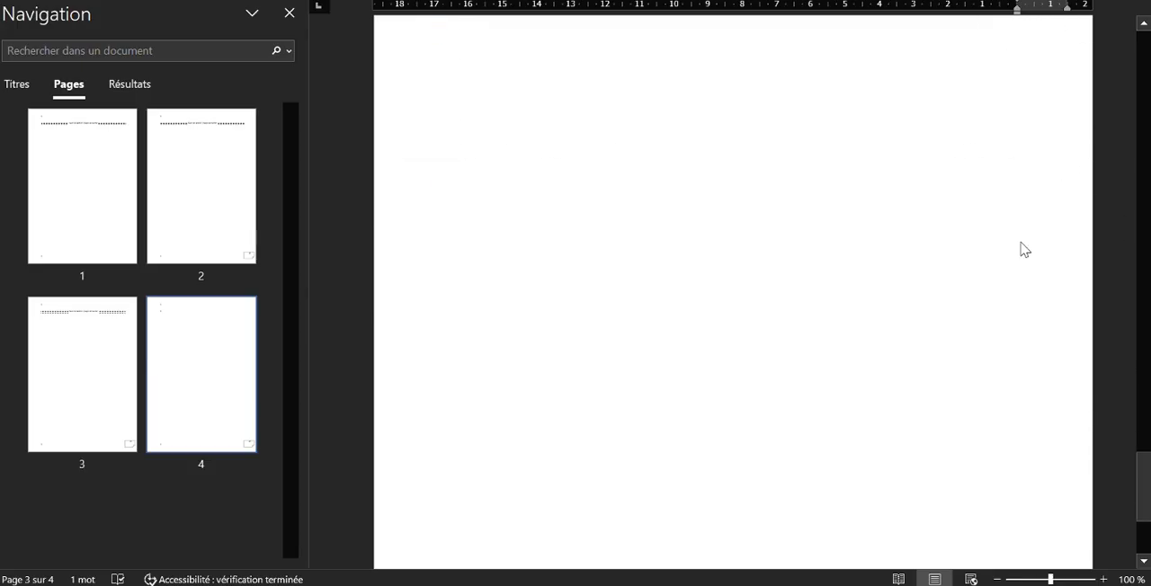
pyautogui.scroll(8, 1023, 249)
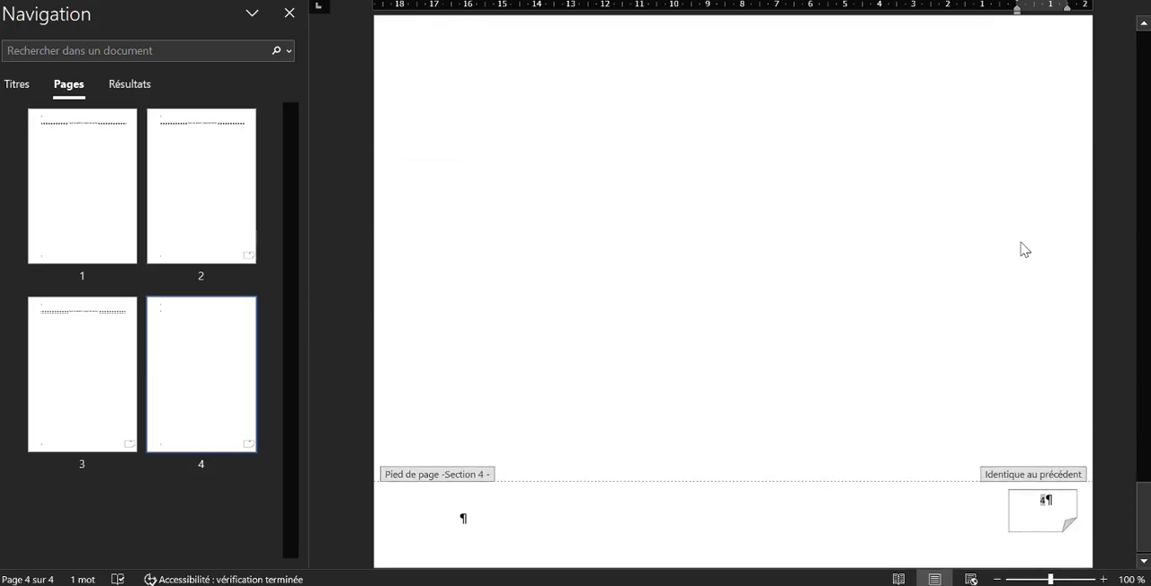
pyautogui.scroll(10, 1022, 249)
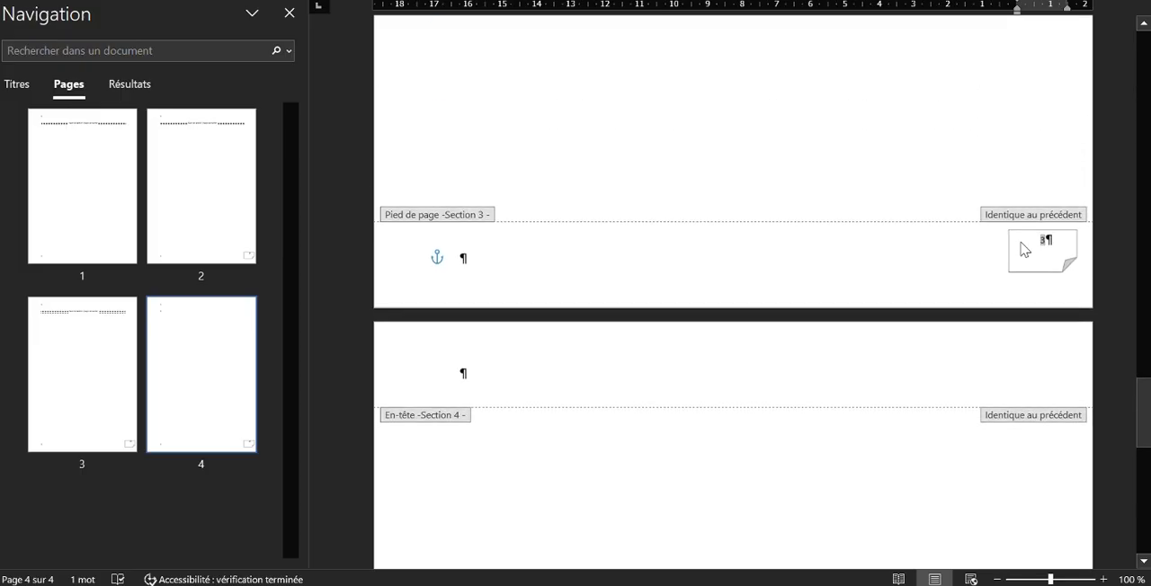
pyautogui.scroll(2, 1022, 249)
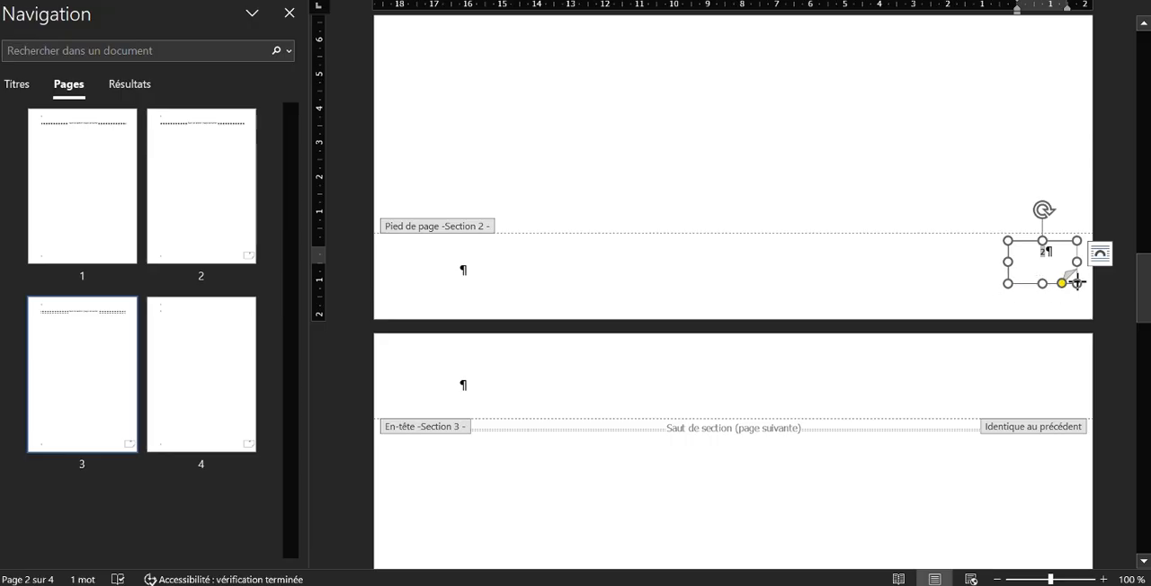
pyautogui.moveTo(1077, 284); pyautogui.dragTo(1089, 288)
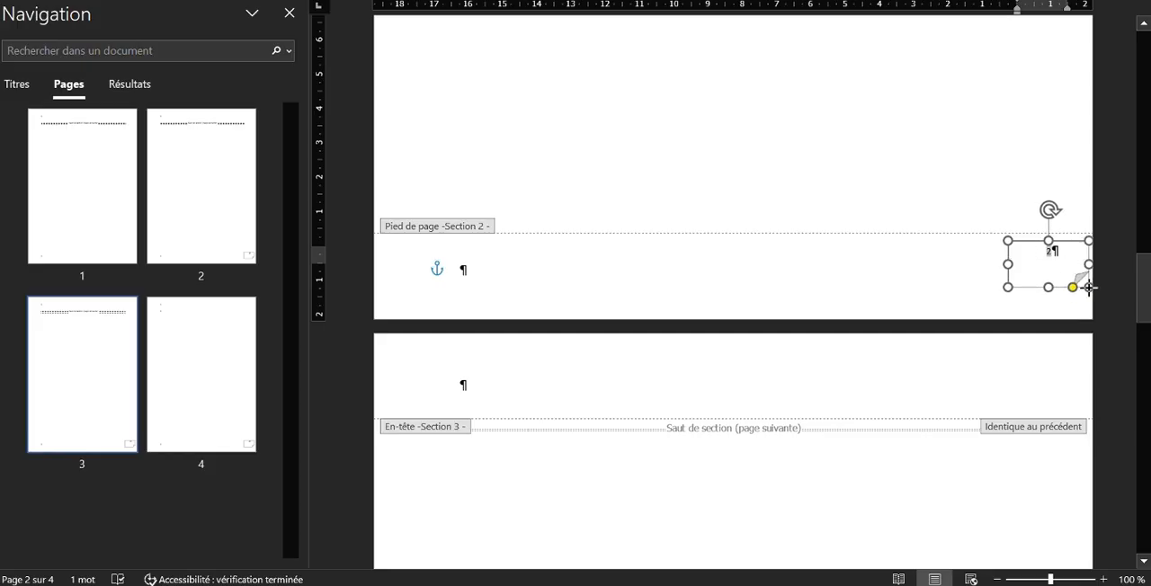
# Format the page number in the section 2 footer shape as Times New Roman, size 12
pyautogui.doubleClick(1051, 256)
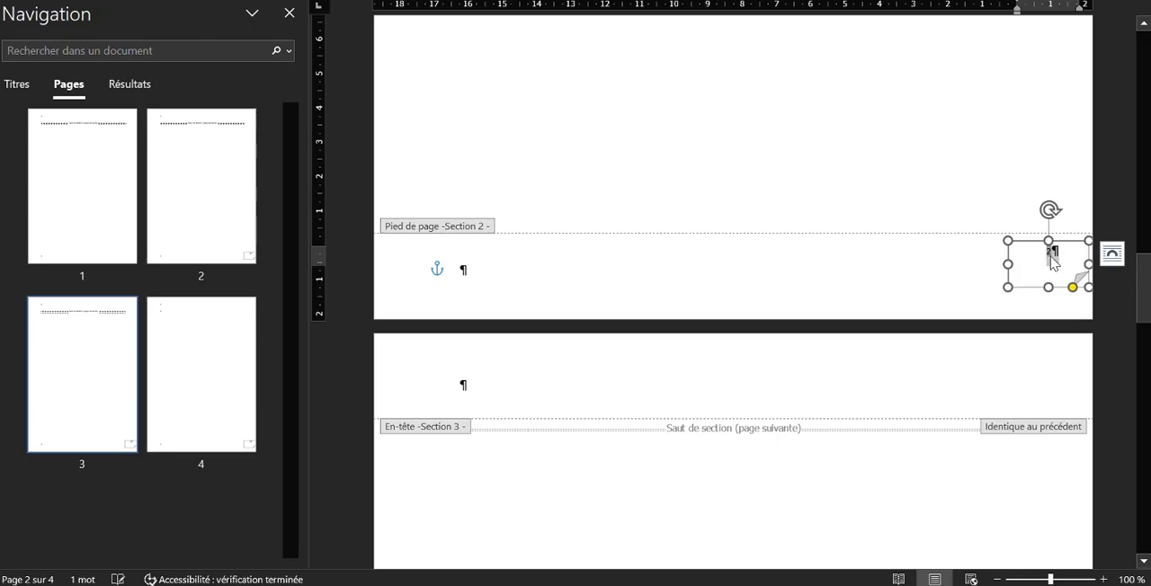
pyautogui.rightClick(1053, 261)
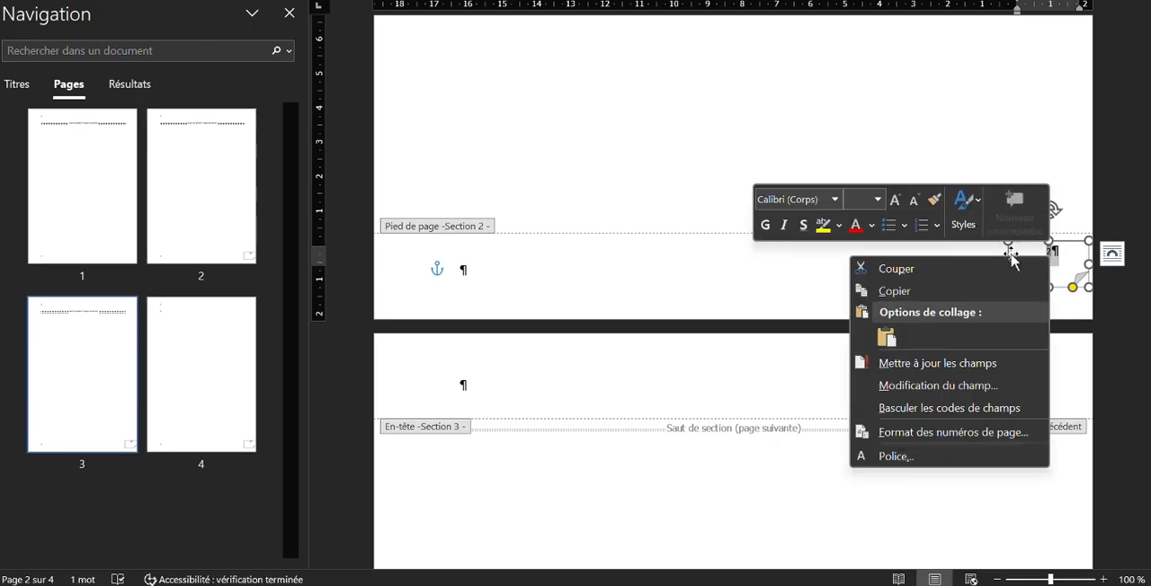
pyautogui.click(856, 199)
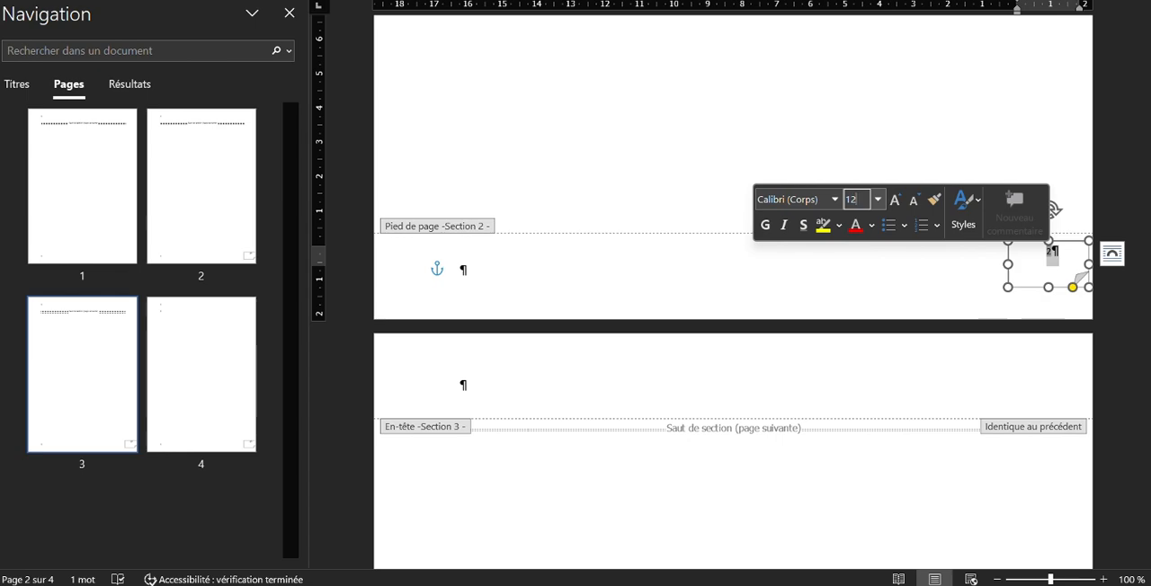
pyautogui.click(803, 198)
pyautogui.write('Times New Rom')
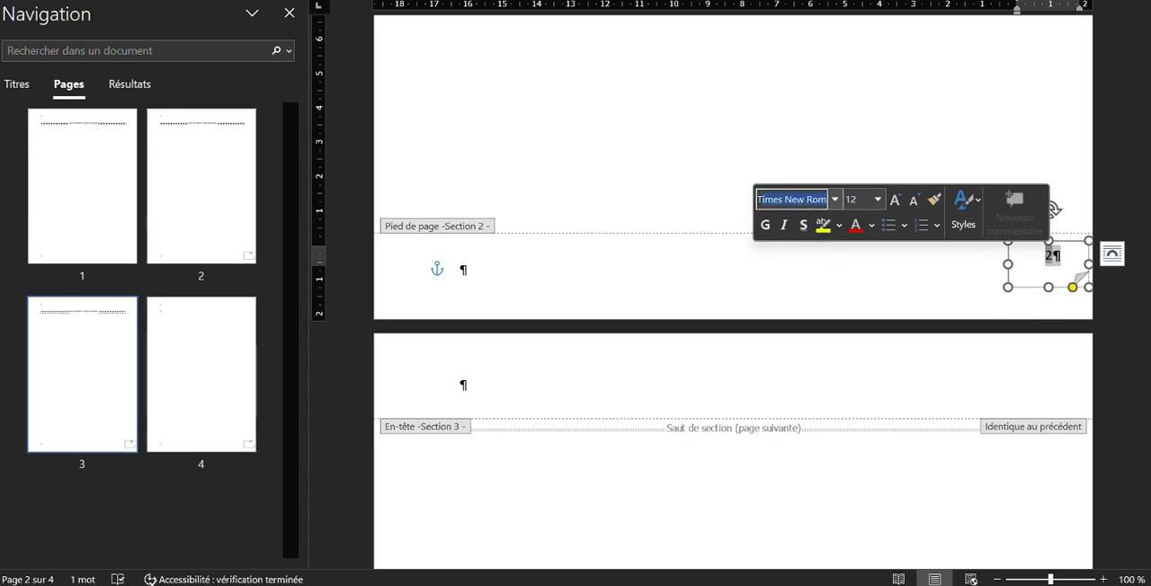
pyautogui.press('Return')
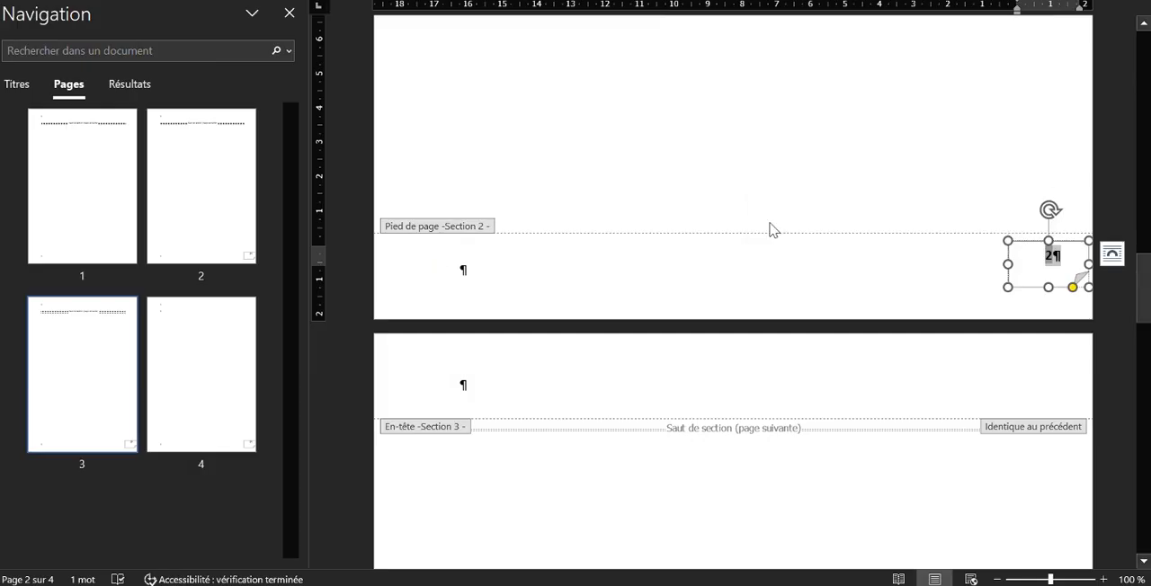
pyautogui.click(770, 224)
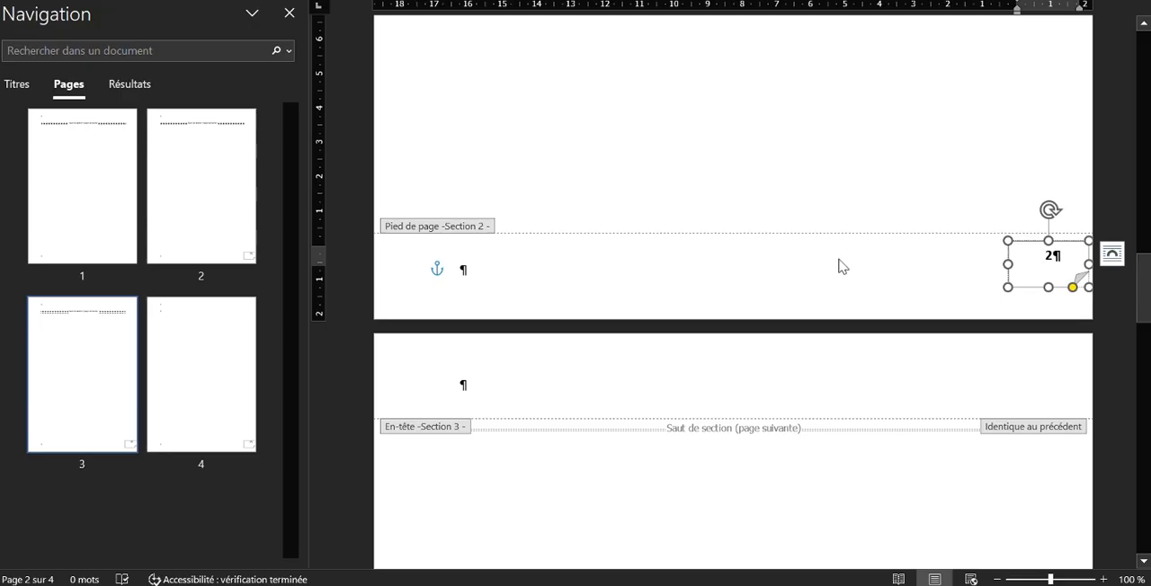
# Examine the page numbers and previous-section links in the footers of sections 3 and 4
pyautogui.scroll(-10, 976, 314)
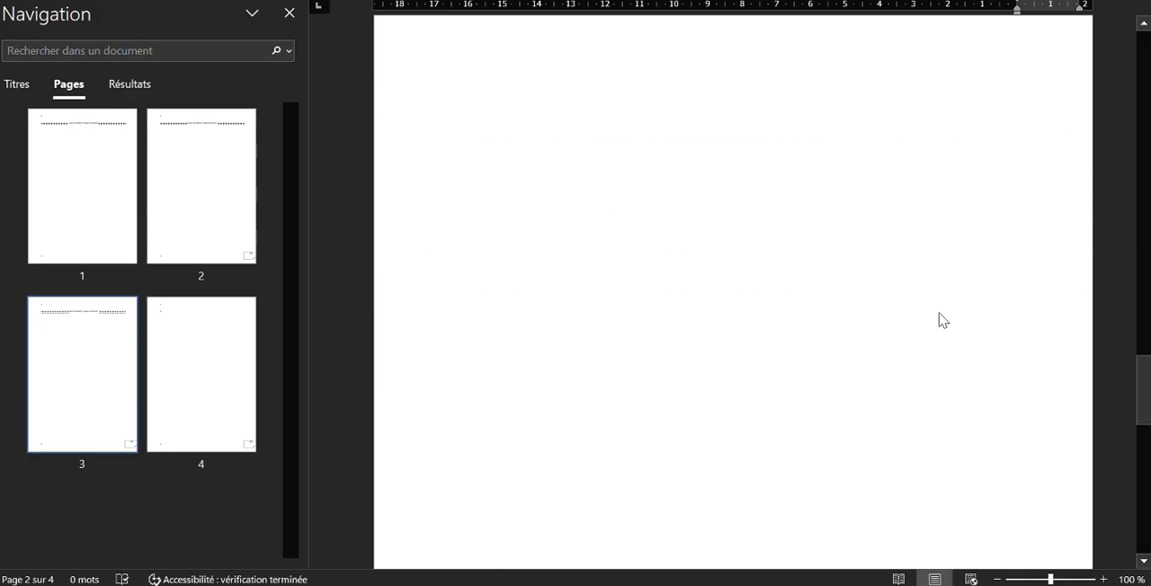
pyautogui.scroll(-2, 938, 310)
pyautogui.scroll(-1, 938, 310)
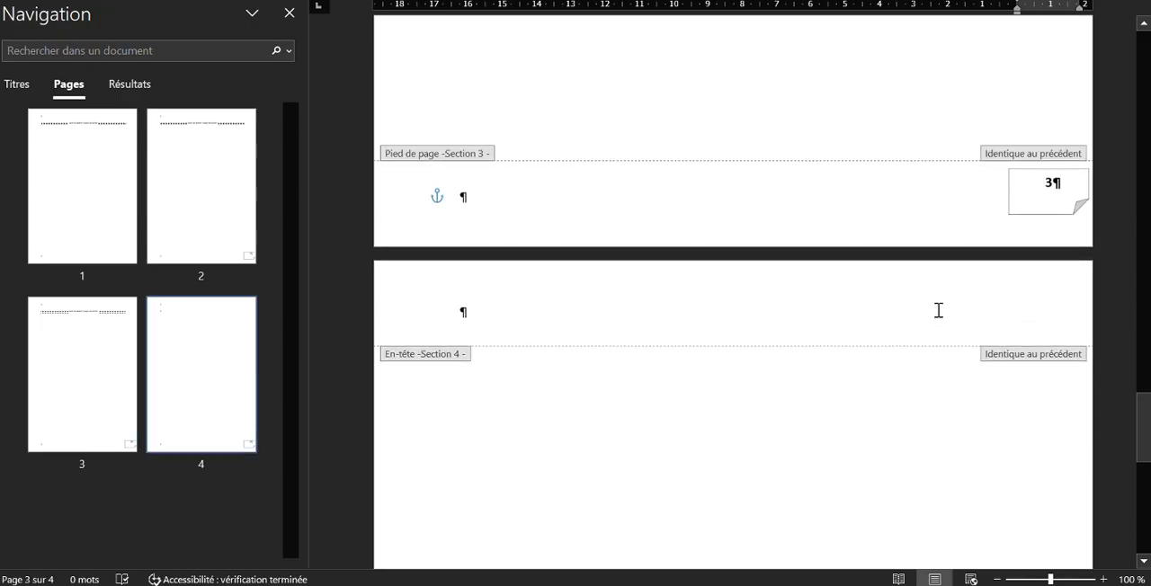
pyautogui.scroll(-13, 938, 311)
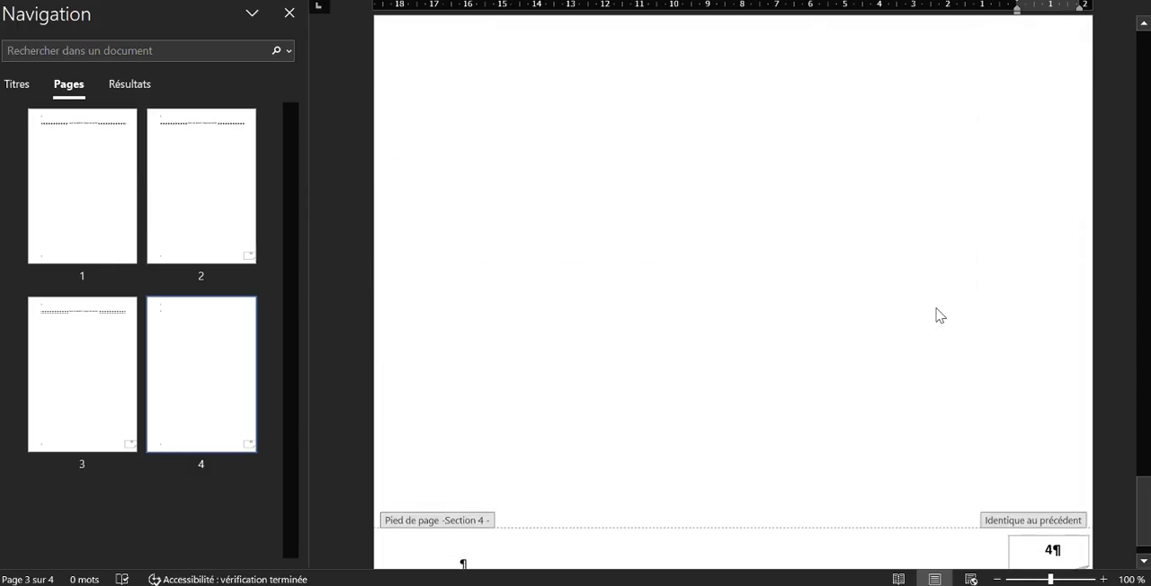
pyautogui.scroll(11, 937, 306)
pyautogui.scroll(10, 937, 303)
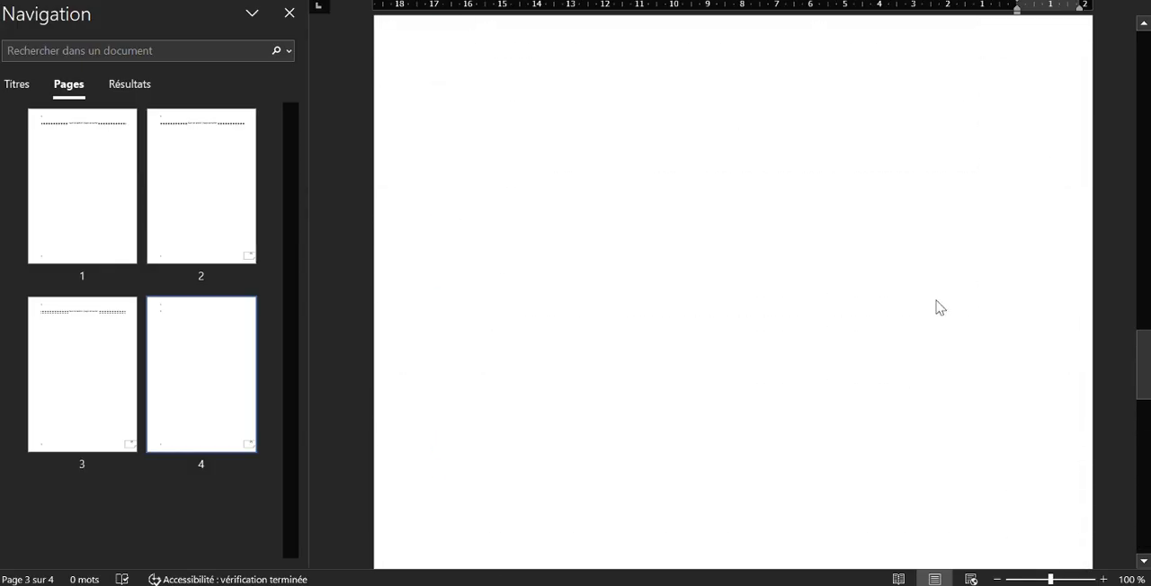
pyautogui.scroll(8, 937, 303)
pyautogui.scroll(-8, 938, 306)
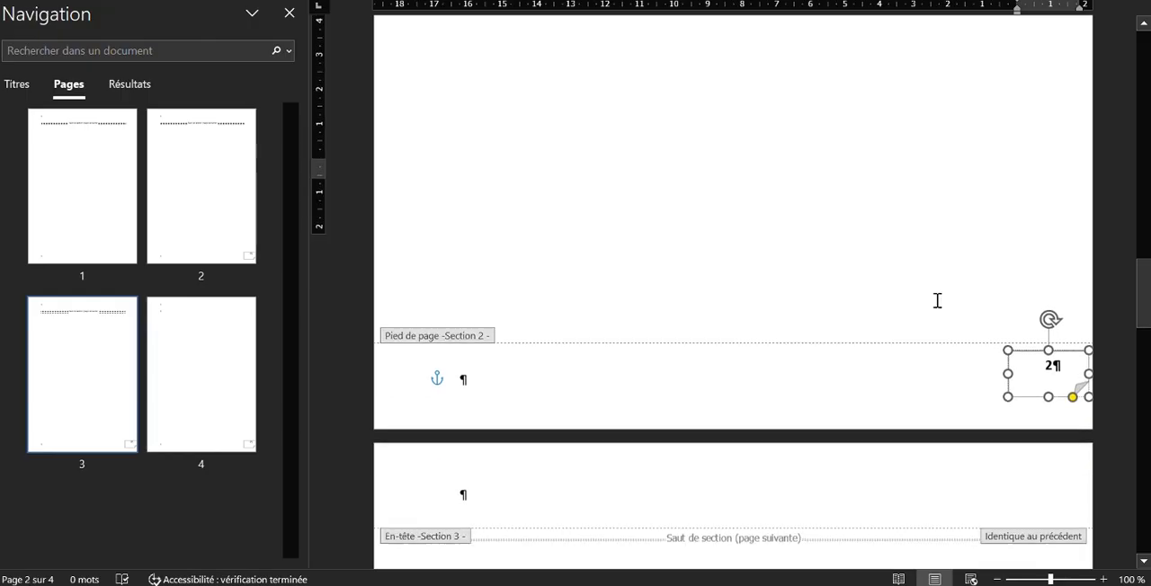
pyautogui.scroll(-8, 938, 307)
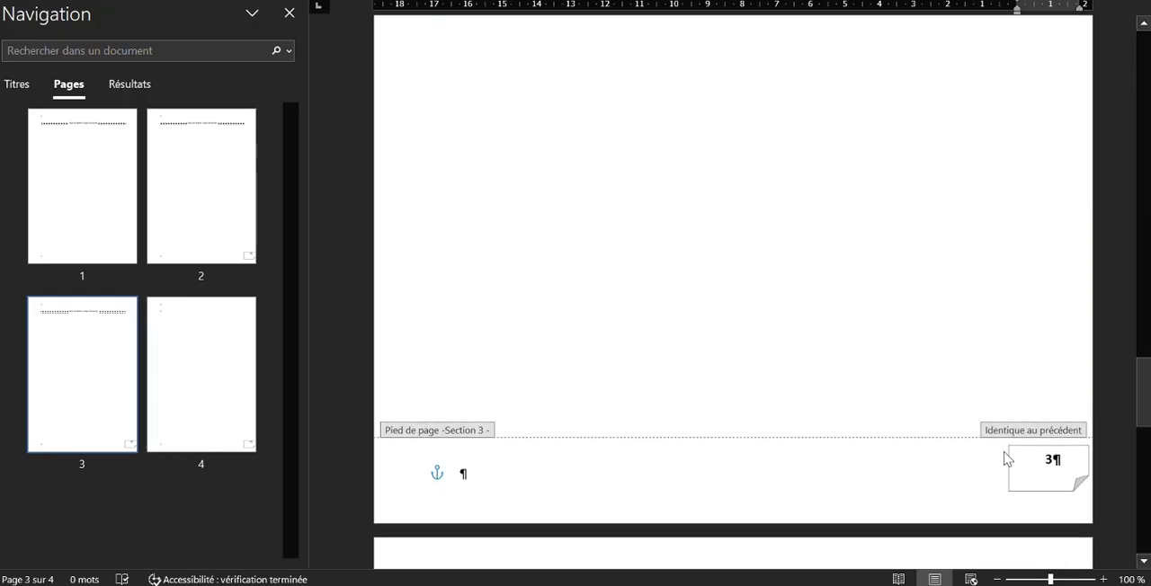
pyautogui.click(1025, 431)
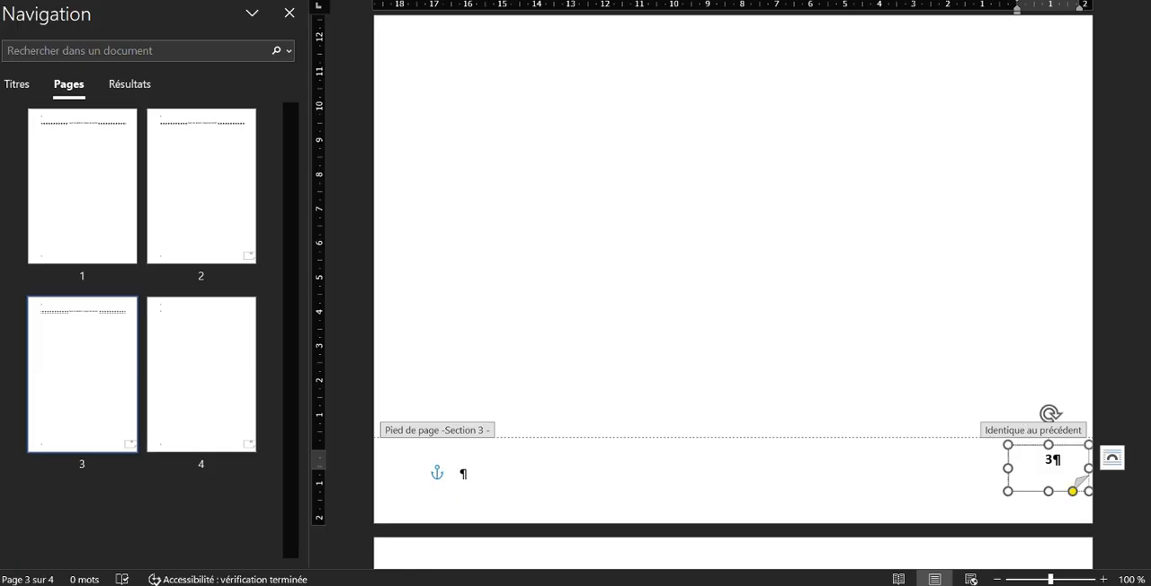
pyautogui.click(719, 1)
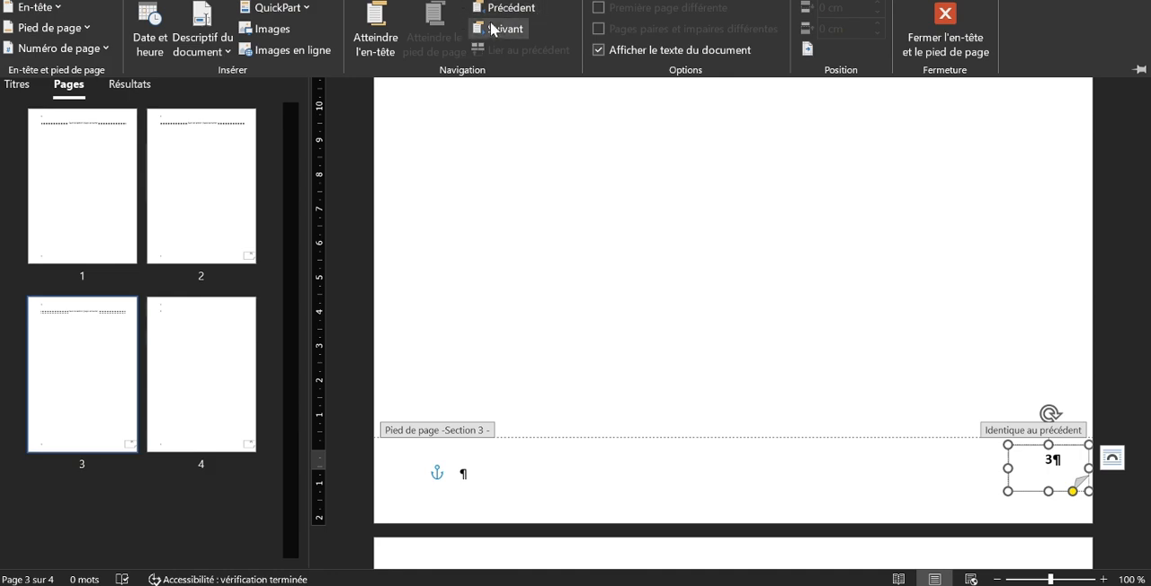
pyautogui.click(795, 0)
pyautogui.click(685, 1)
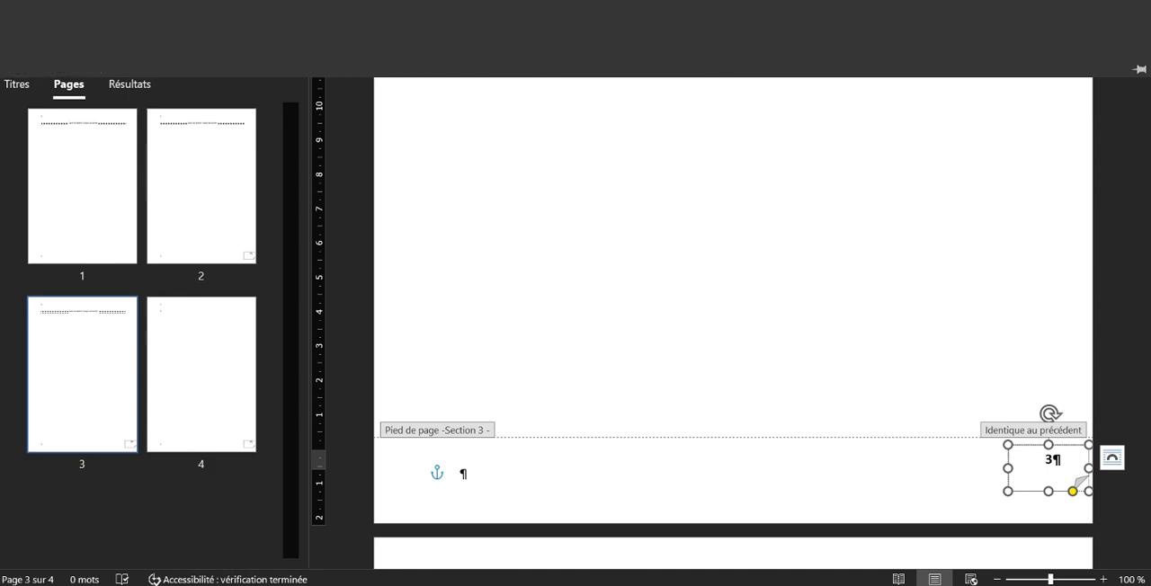
pyautogui.scroll(5, 846, 230)
pyautogui.scroll(8, 848, 229)
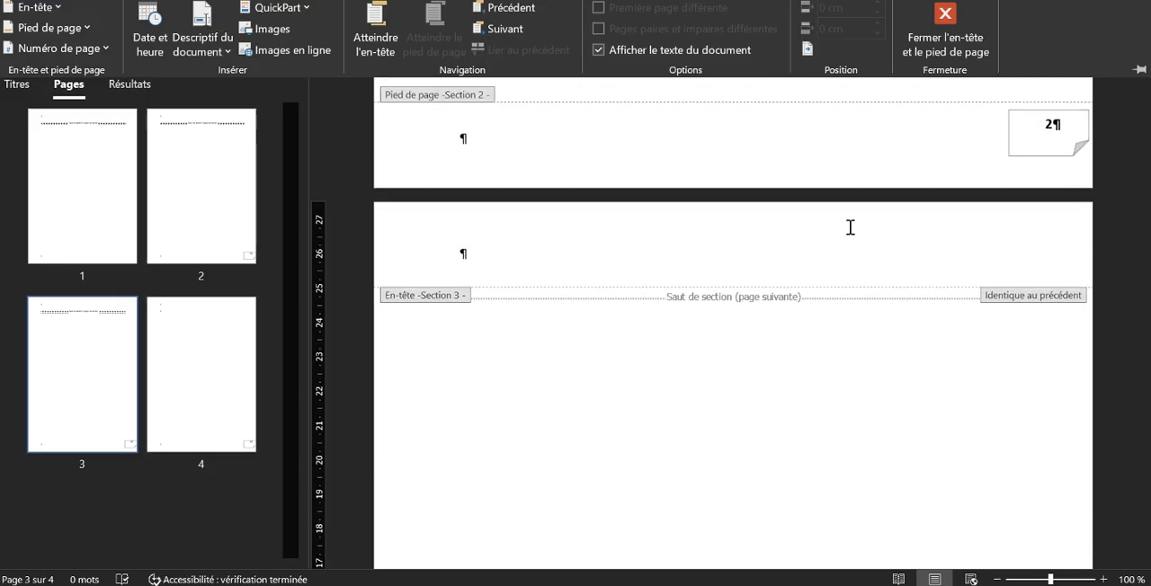
# Place the cursor in the section 3 footer's text line and unlink that footer from the previous section
pyautogui.scroll(-1, 914, 221)
pyautogui.click(810, 316)
pyautogui.scroll(-10, 812, 319)
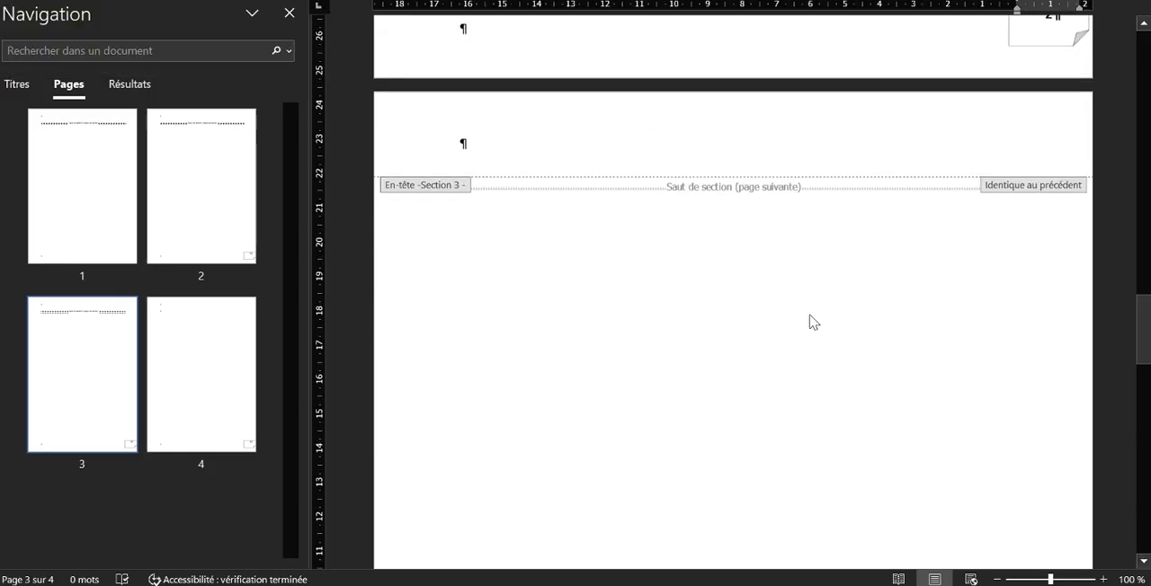
pyautogui.click(966, 277)
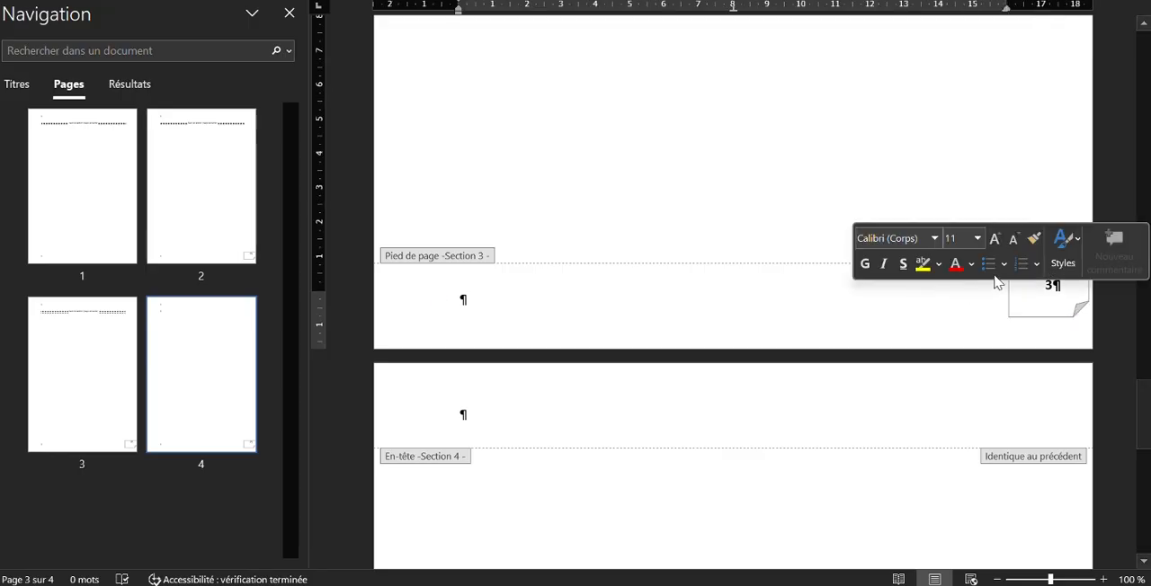
pyautogui.click(911, 304)
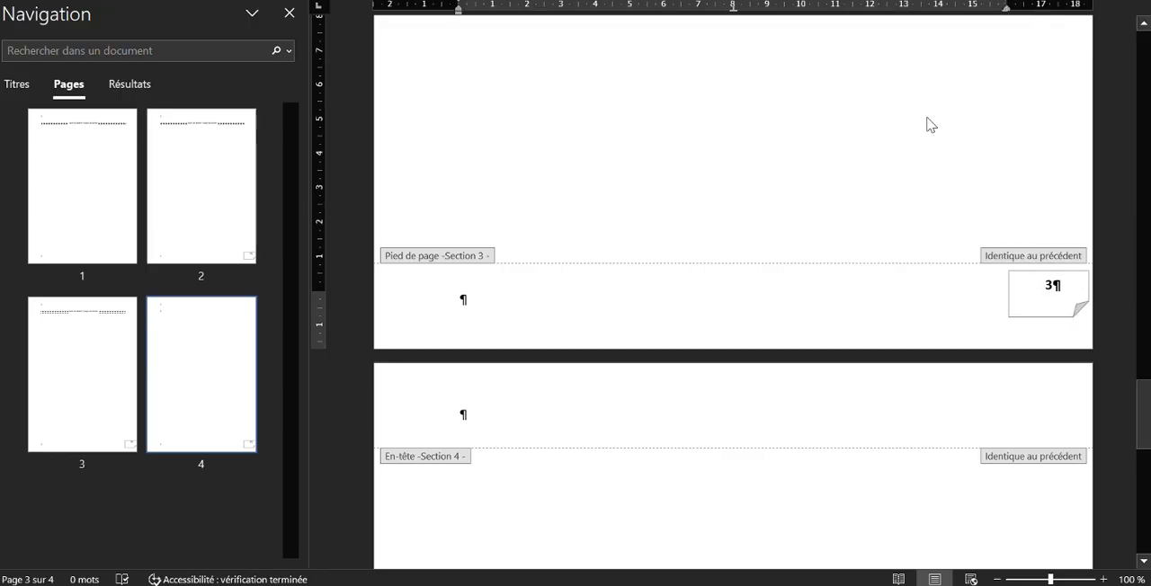
pyautogui.click(710, 1)
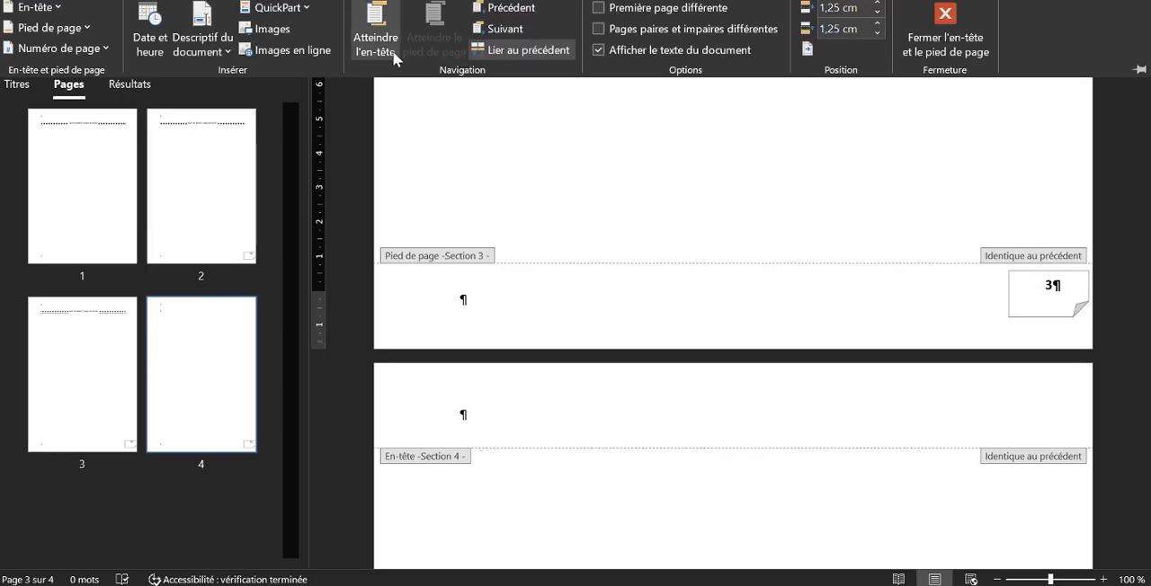
pyautogui.click(537, 50)
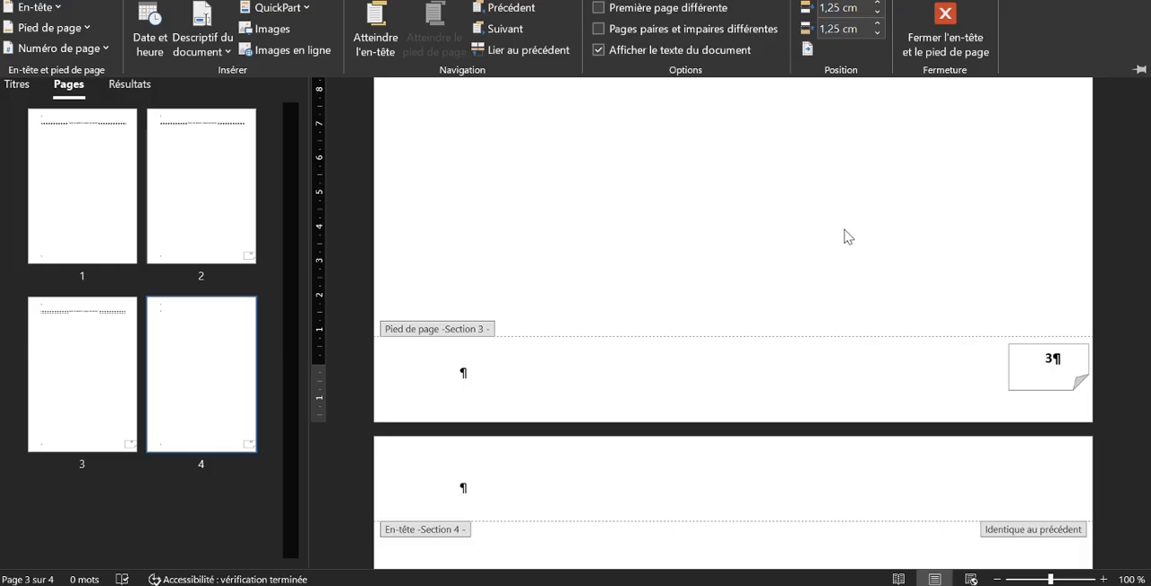
# Place the cursor in the section 4 footer and unlink it from the previous section
pyautogui.scroll(-5, 838, 236)
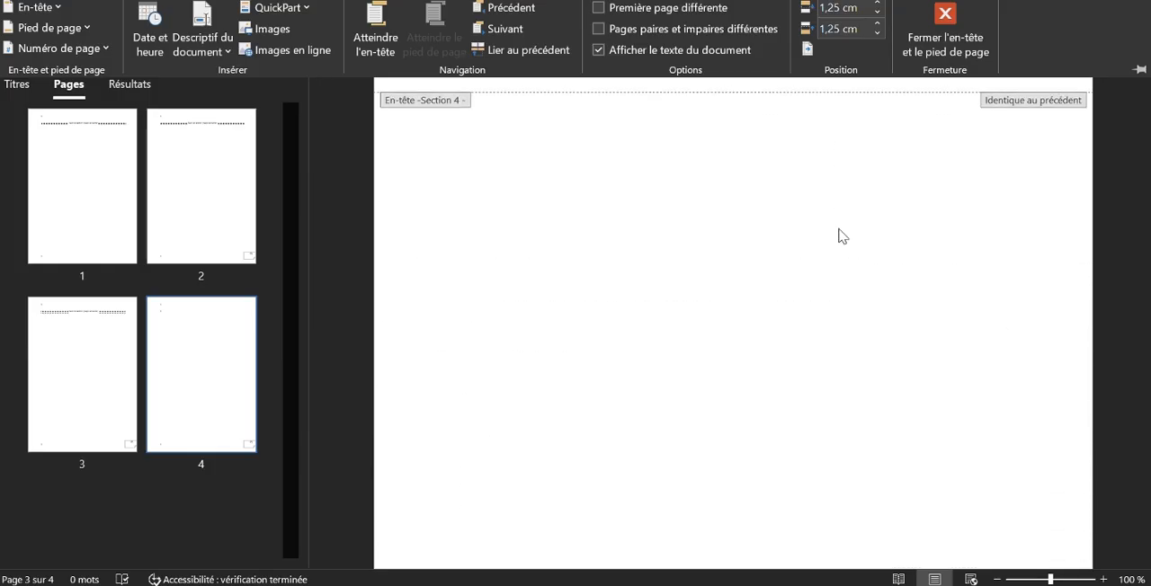
pyautogui.scroll(-2, 838, 235)
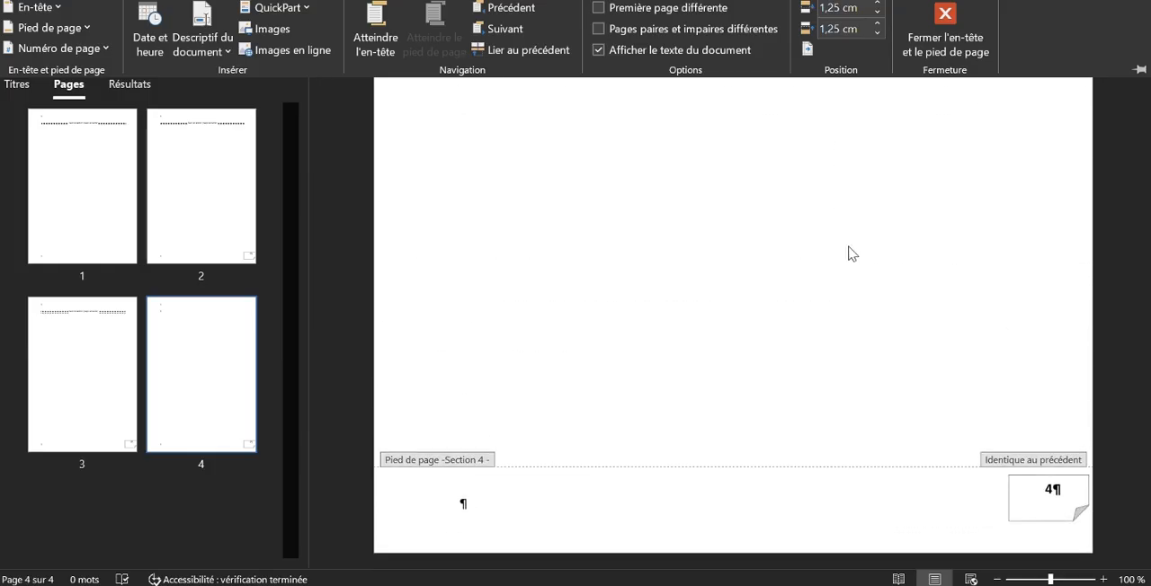
pyautogui.click(1037, 468)
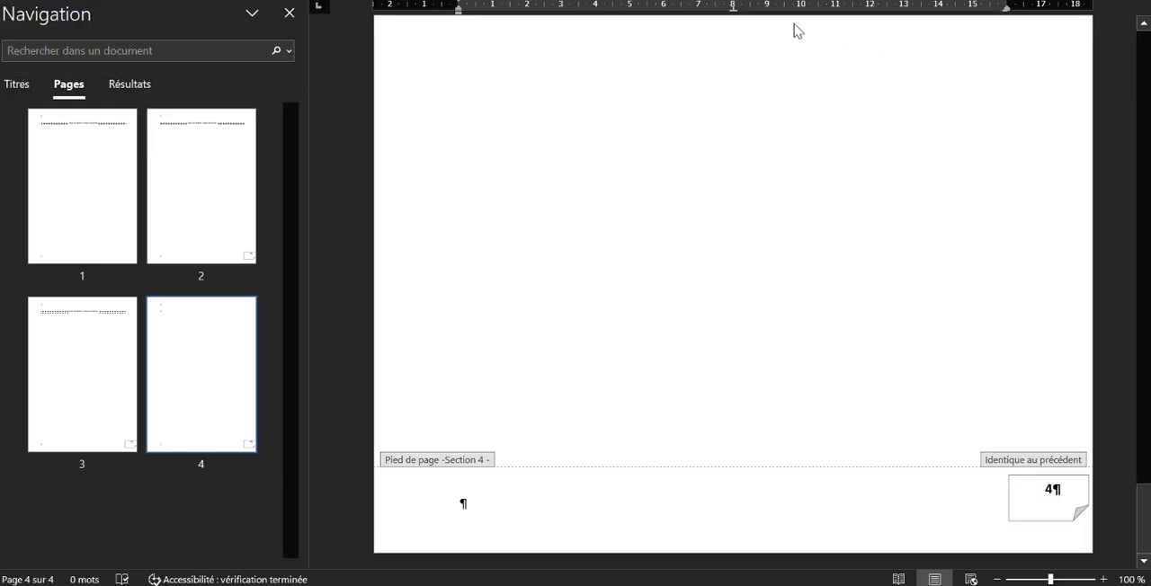
pyautogui.click(710, 2)
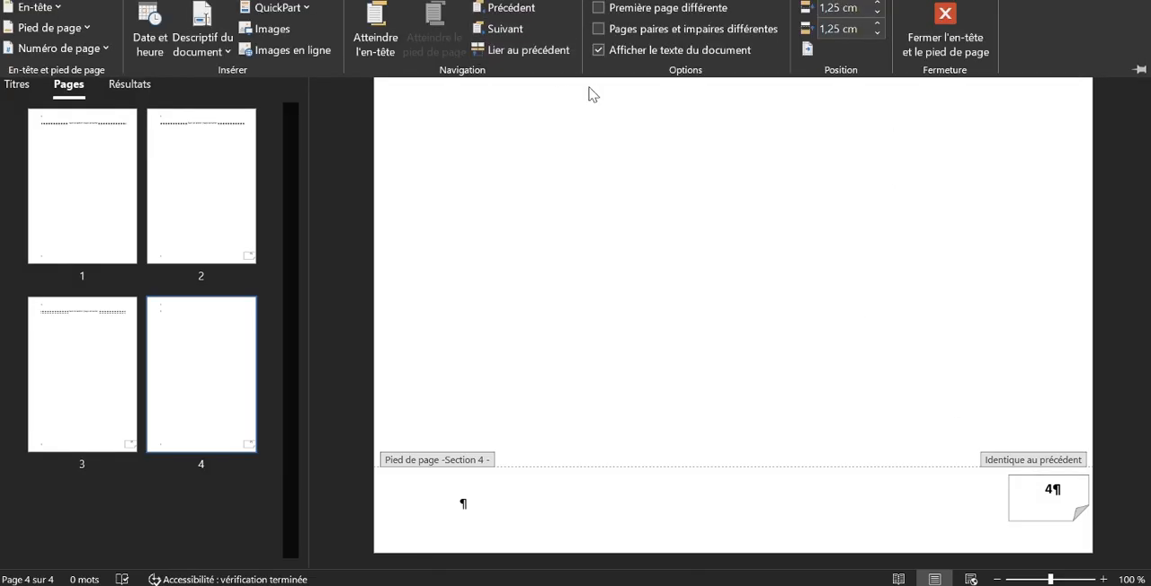
pyautogui.click(1009, 466)
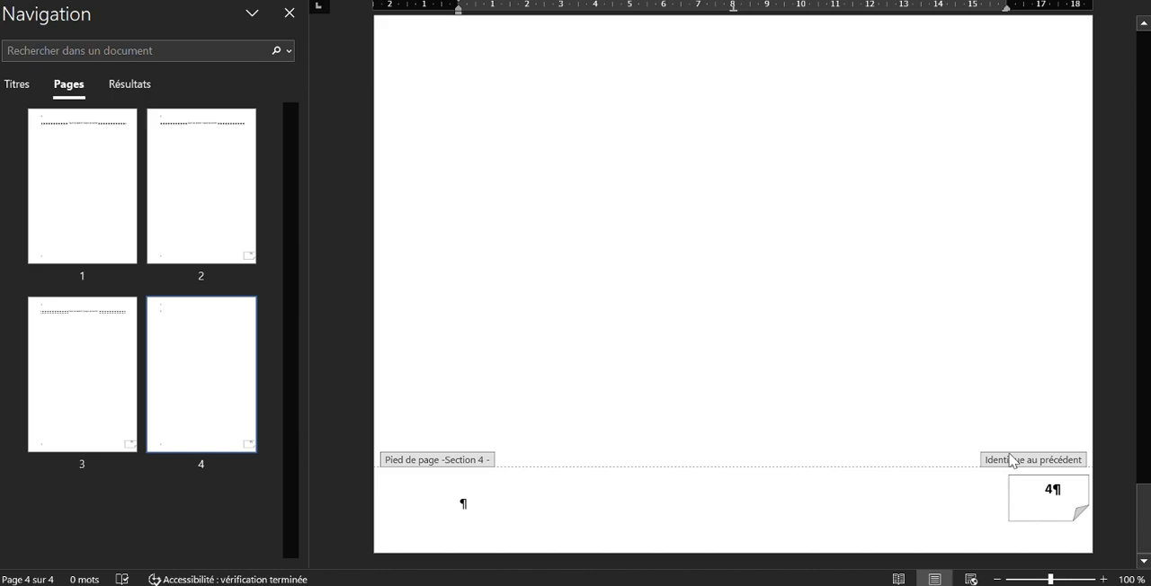
pyautogui.scroll(10, 945, 416)
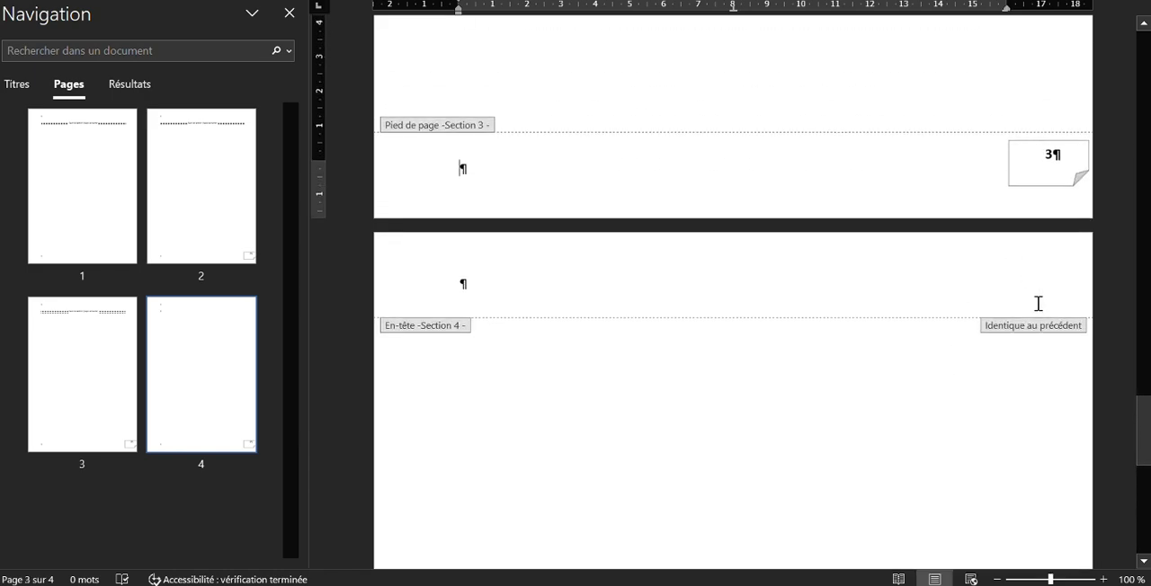
pyautogui.scroll(-10, 1026, 387)
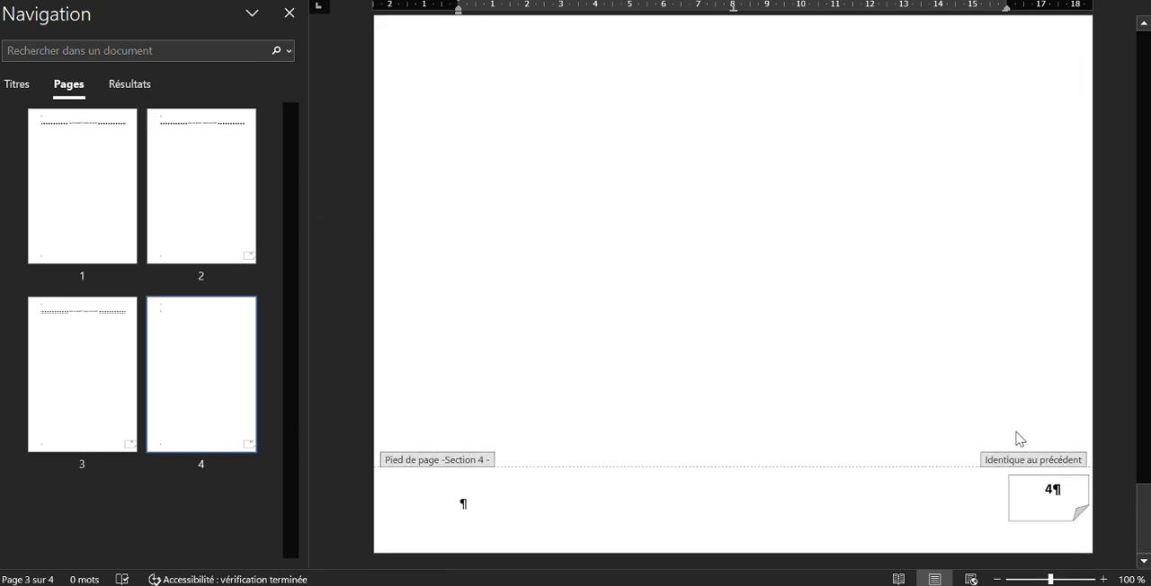
pyautogui.click(1029, 468)
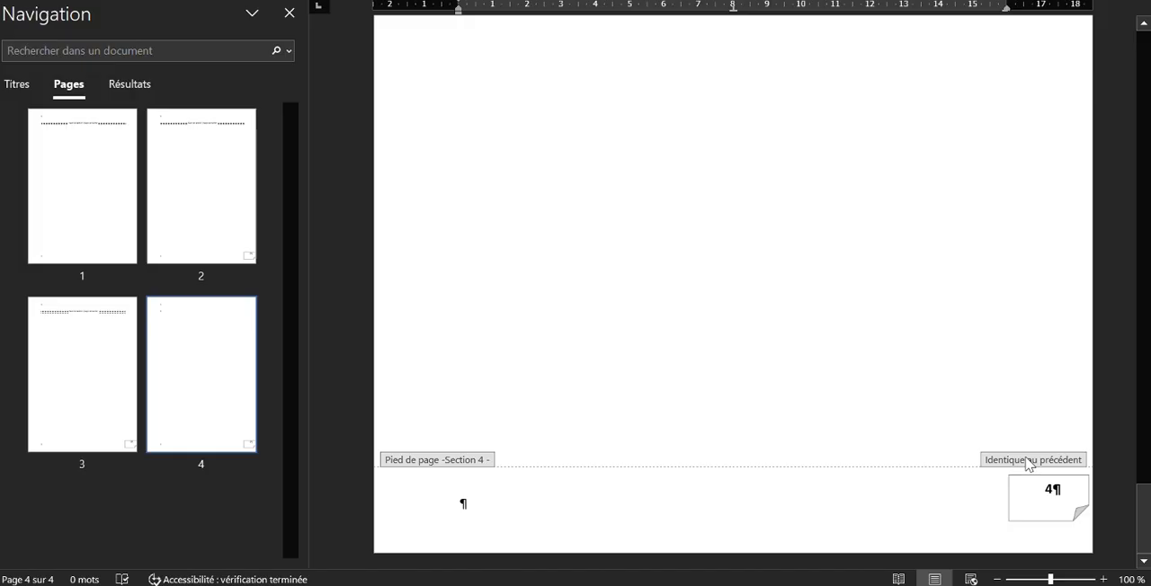
pyautogui.click(805, 1)
pyautogui.click(529, 54)
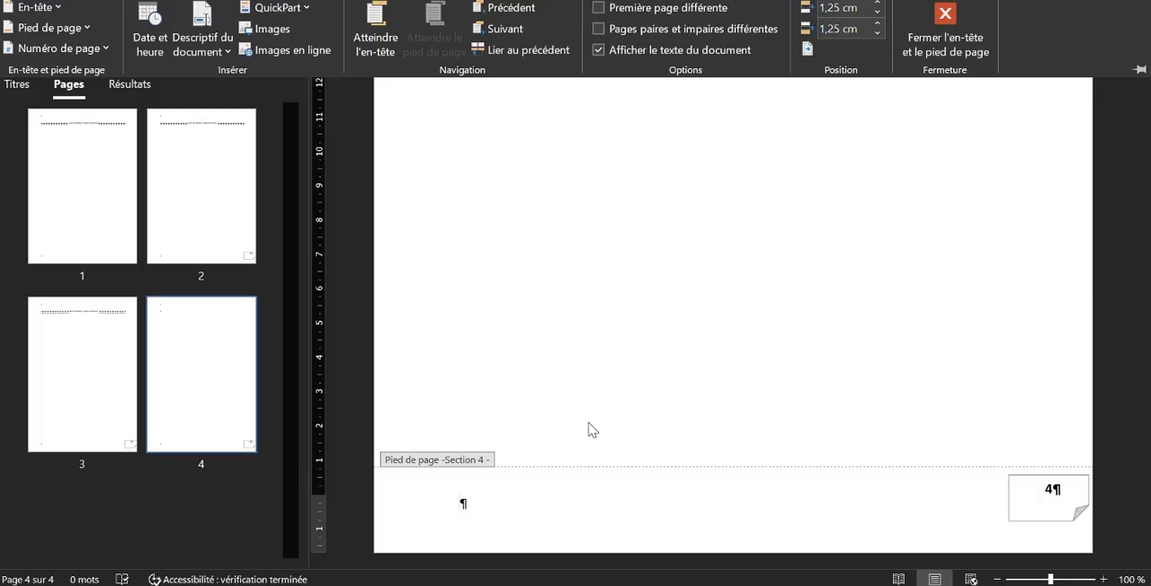
# Examine the footers from section 4 up to section 1 and their page numbers
pyautogui.scroll(12, 589, 429)
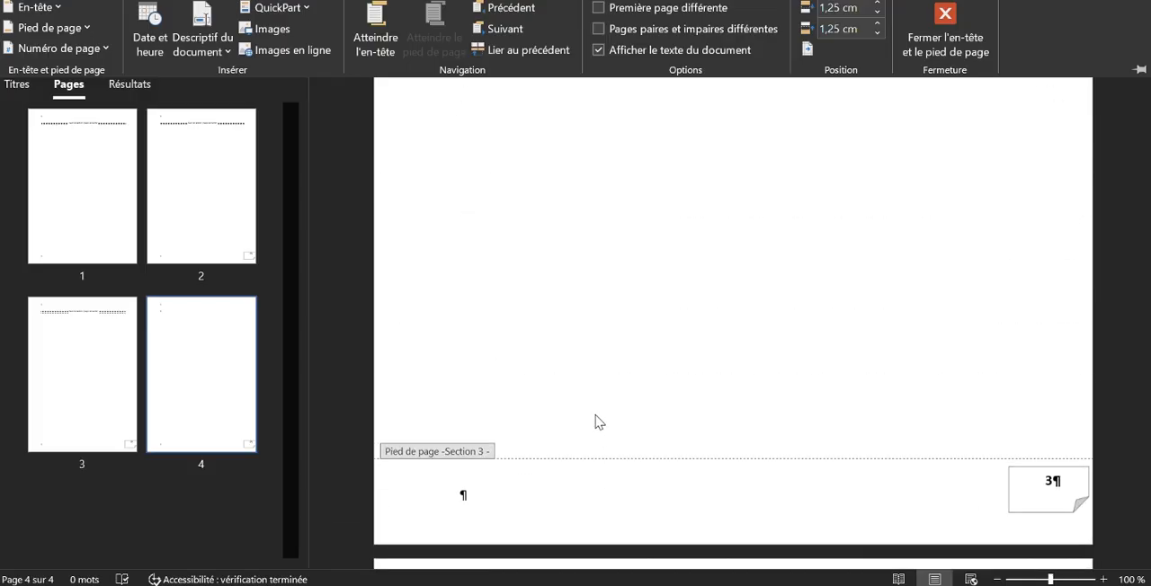
pyautogui.scroll(10, 596, 422)
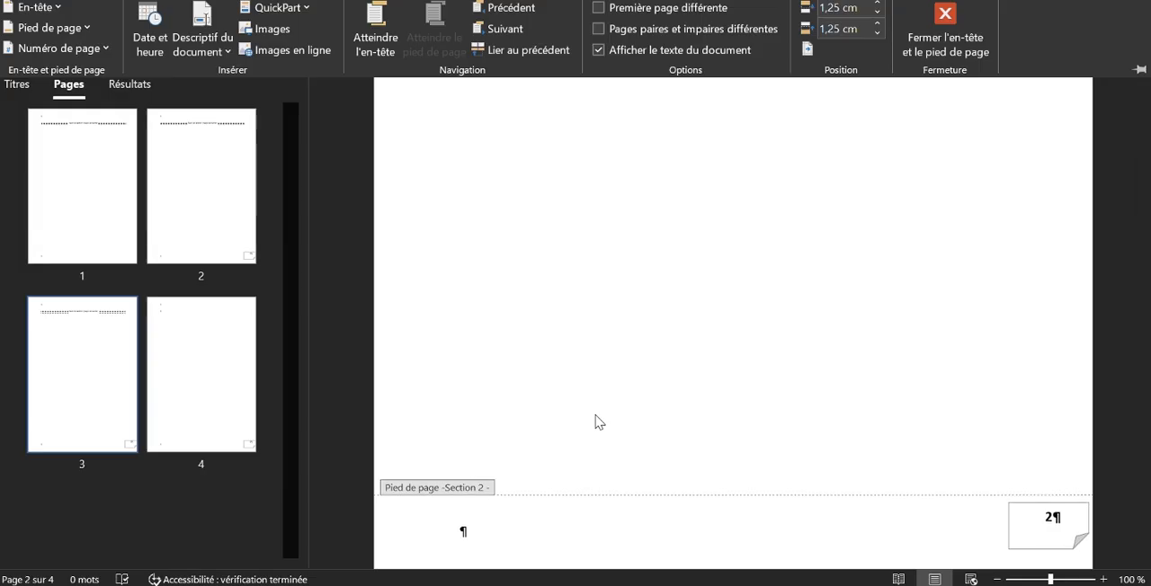
pyautogui.scroll(10, 597, 423)
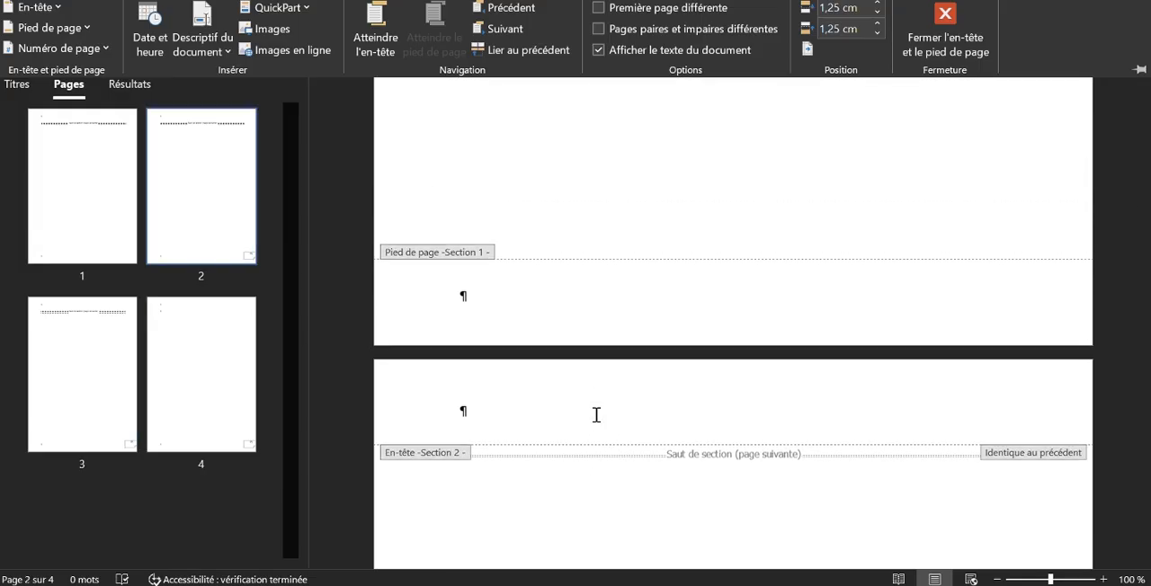
pyautogui.scroll(10, 596, 415)
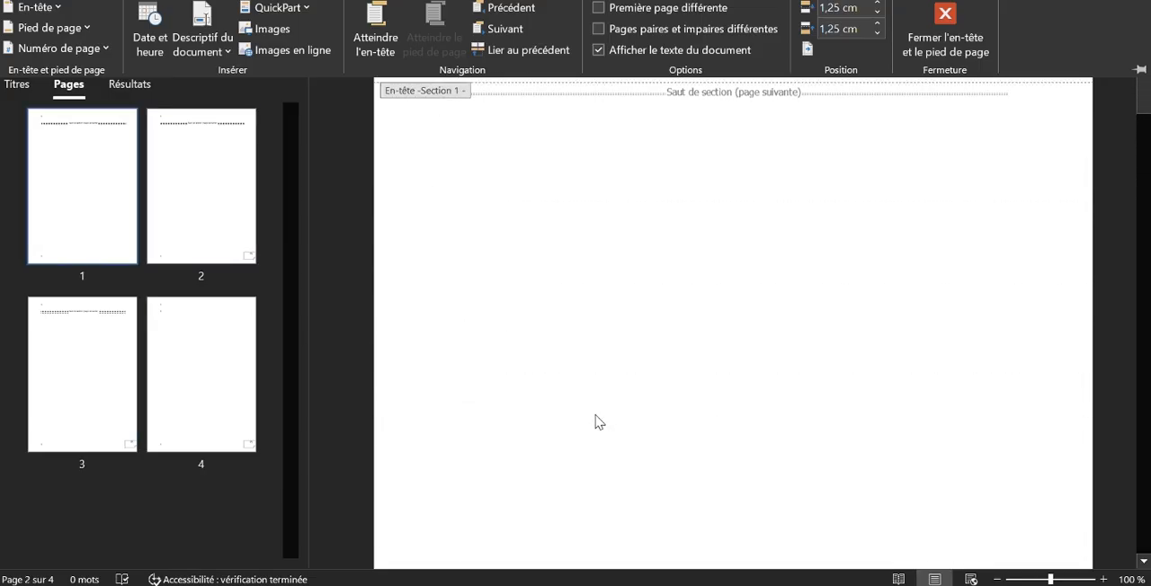
pyautogui.scroll(-5, 596, 401)
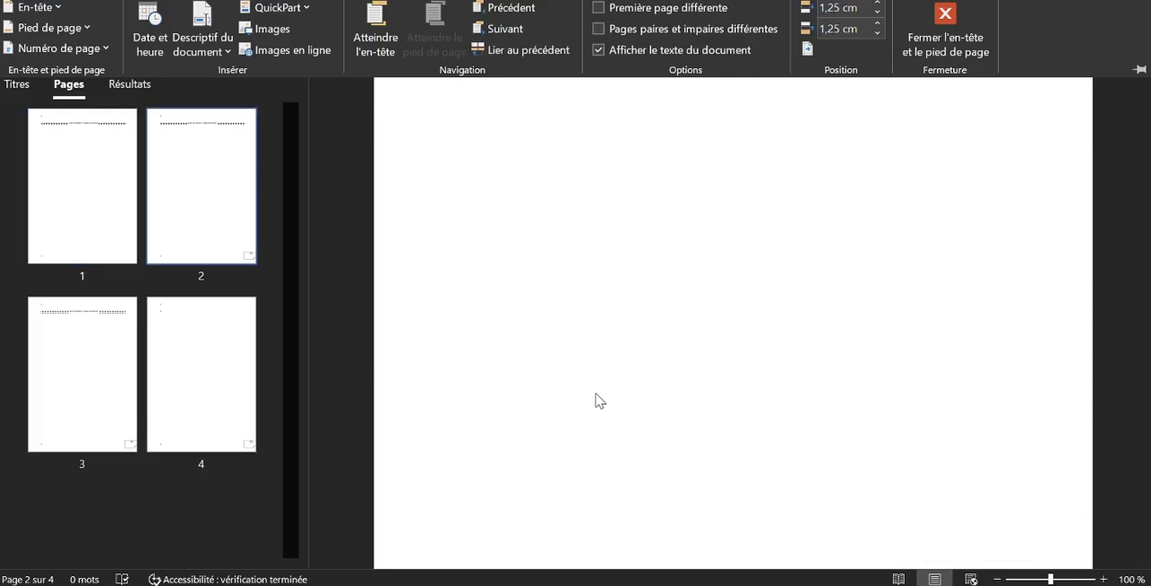
pyautogui.scroll(-6, 597, 401)
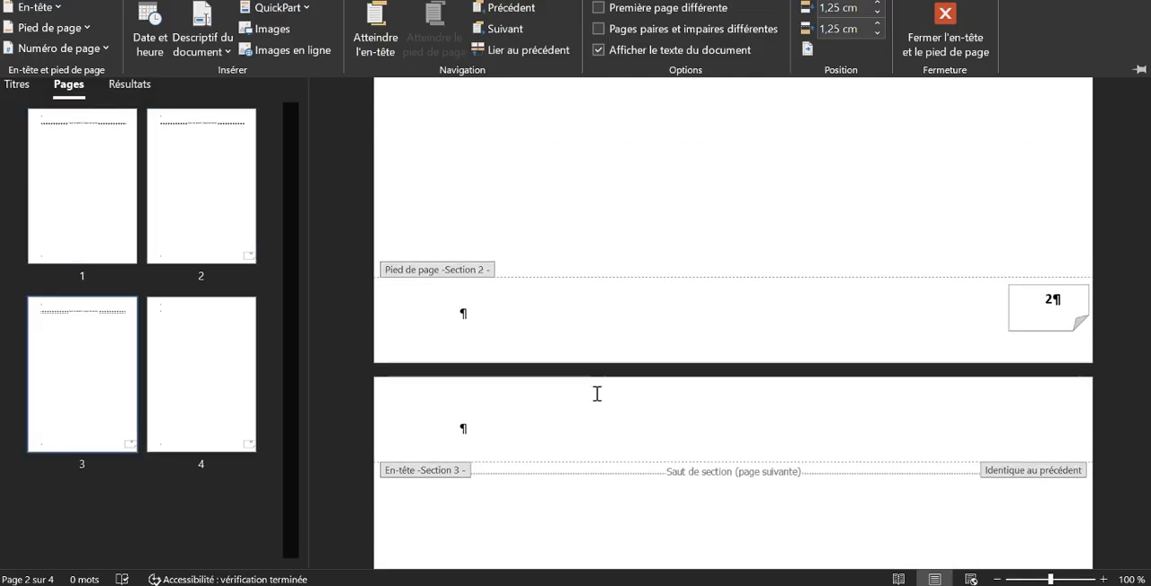
# Set the section 2 footer's page number format to I, II, III, … and start its numbering at I
pyautogui.click(1059, 304)
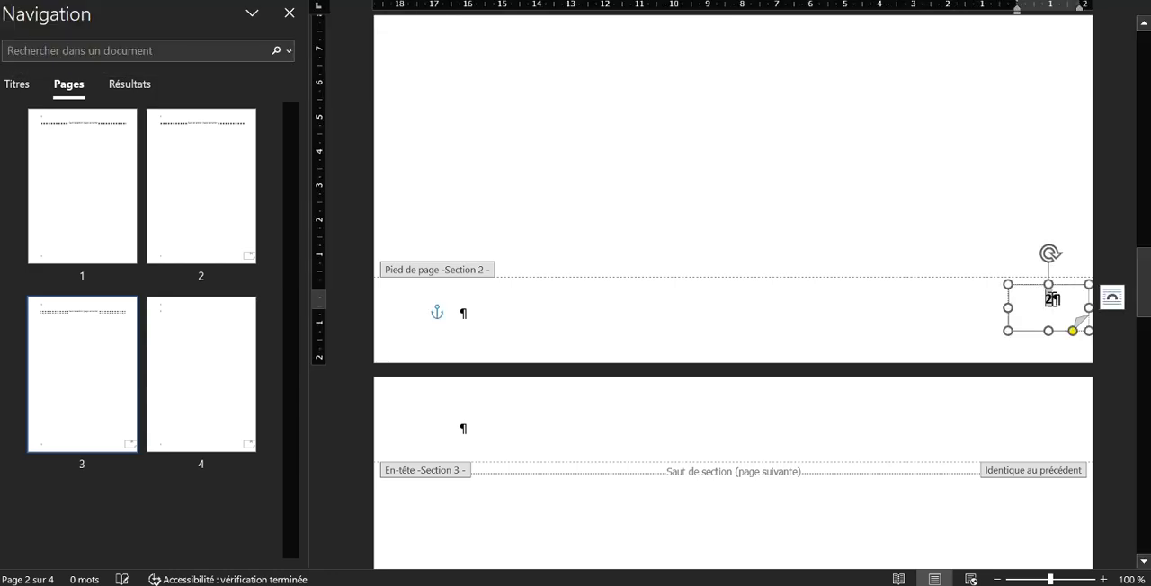
pyautogui.press('BackSpace')
pyautogui.hotkey('ctrl', 'z')
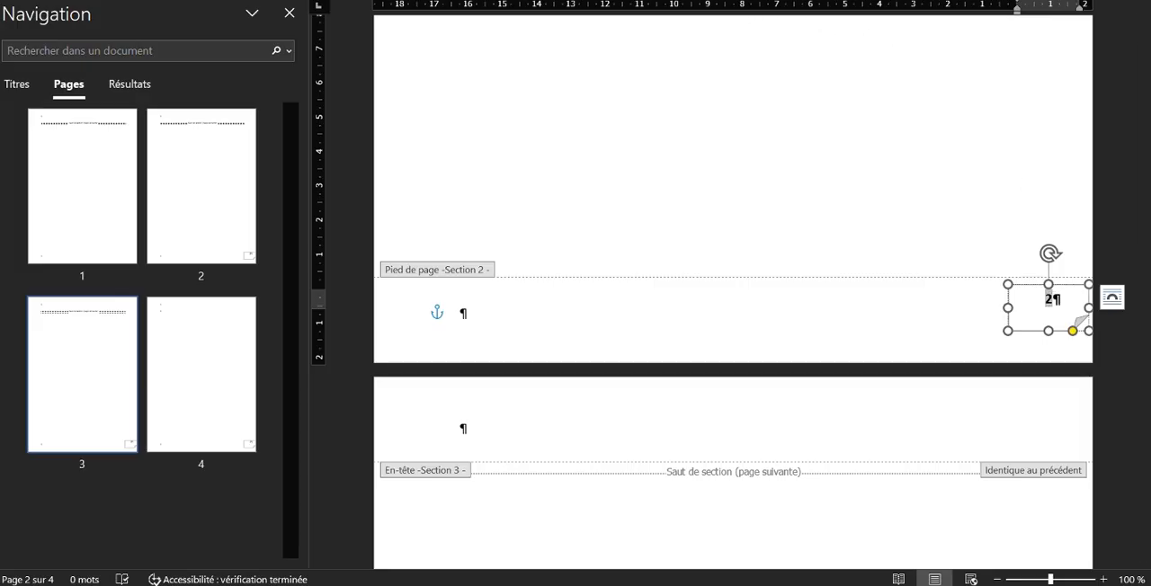
pyautogui.click(836, 1)
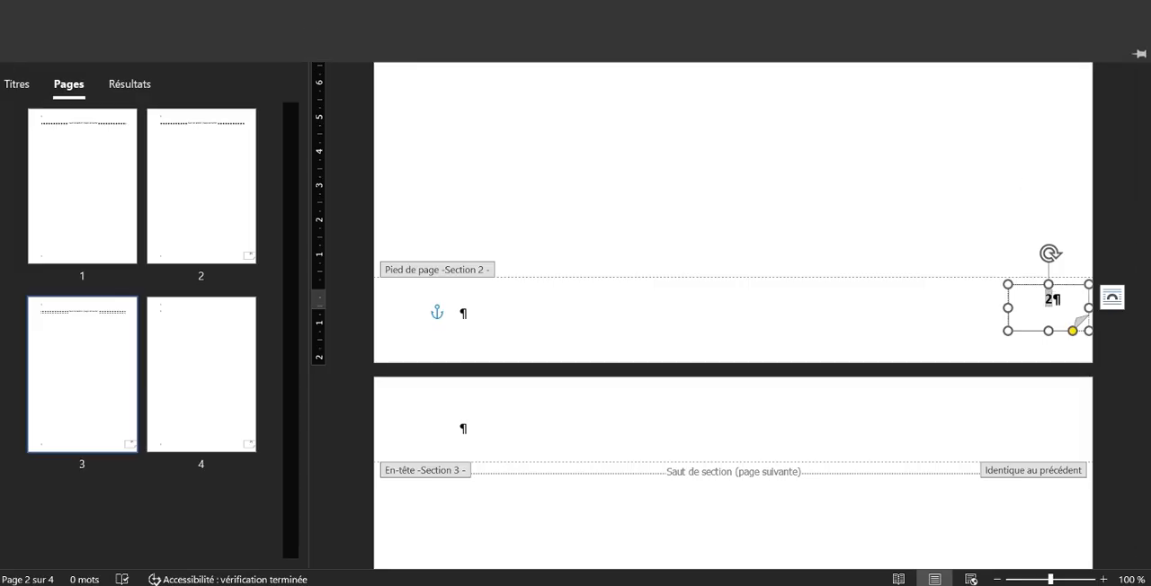
pyautogui.click(936, 1)
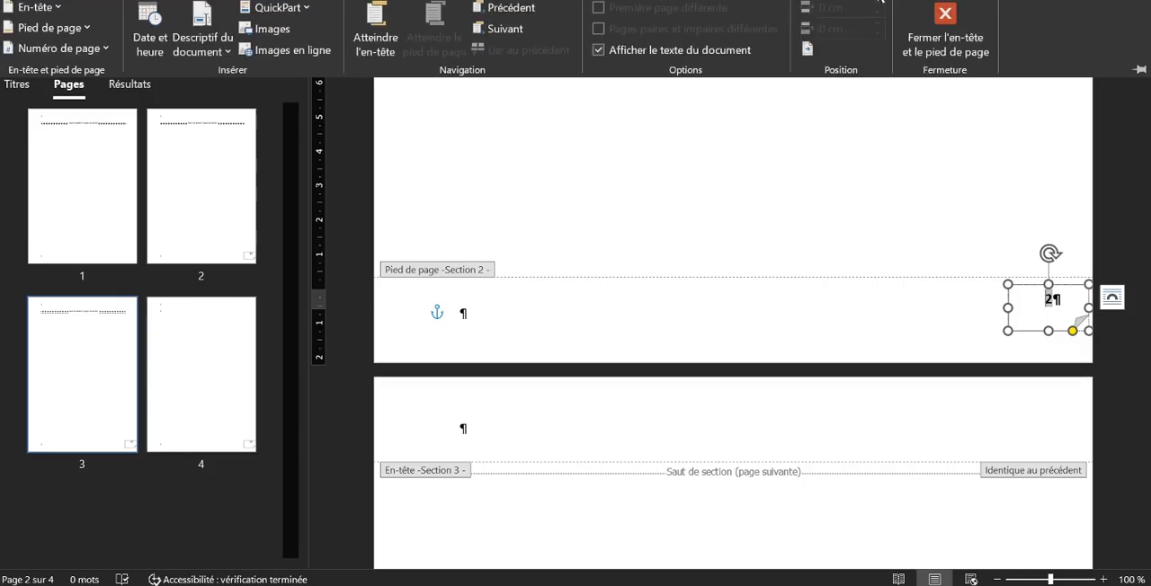
pyautogui.click(108, 45)
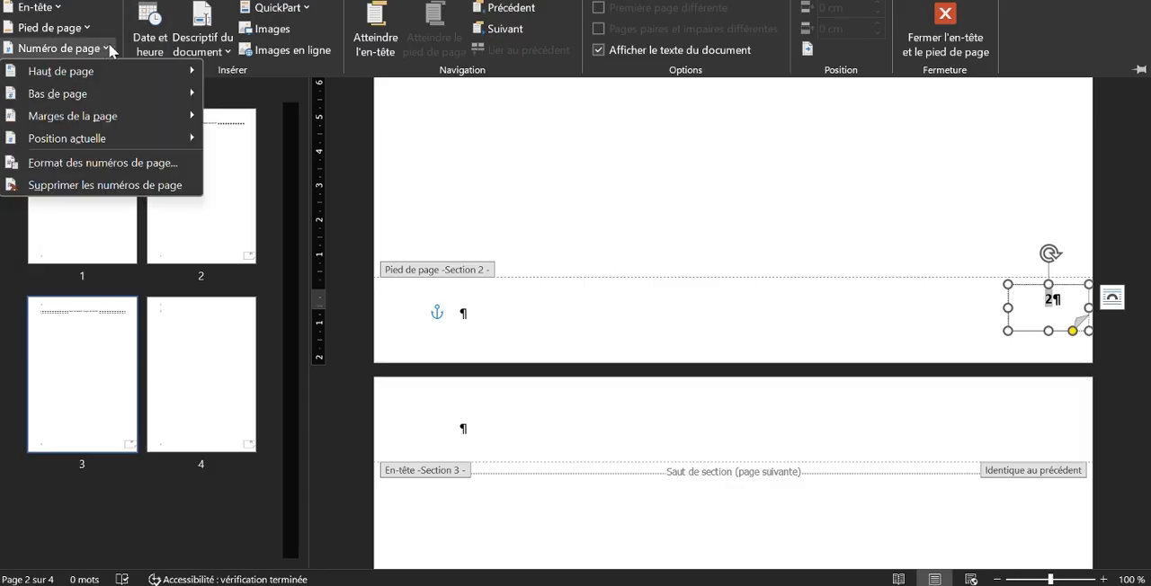
pyautogui.click(125, 162)
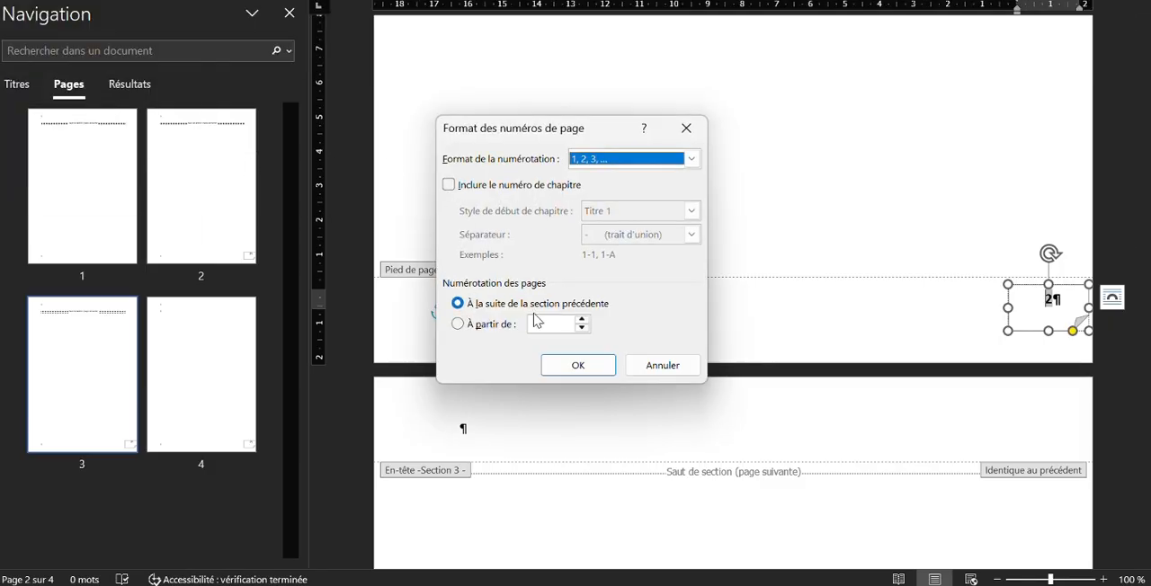
pyautogui.click(464, 328)
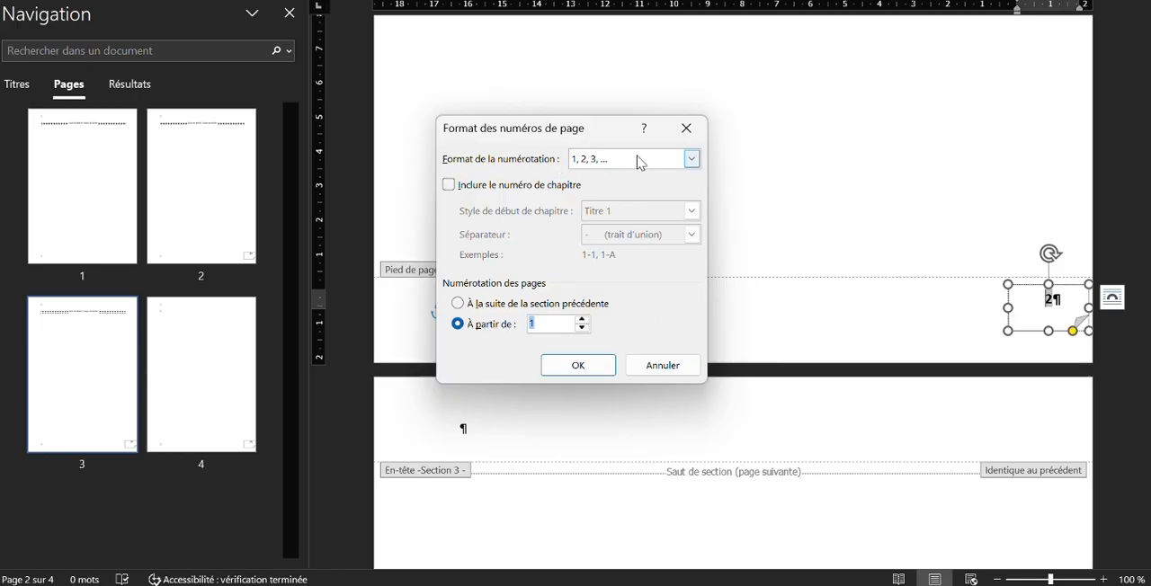
pyautogui.click(691, 162)
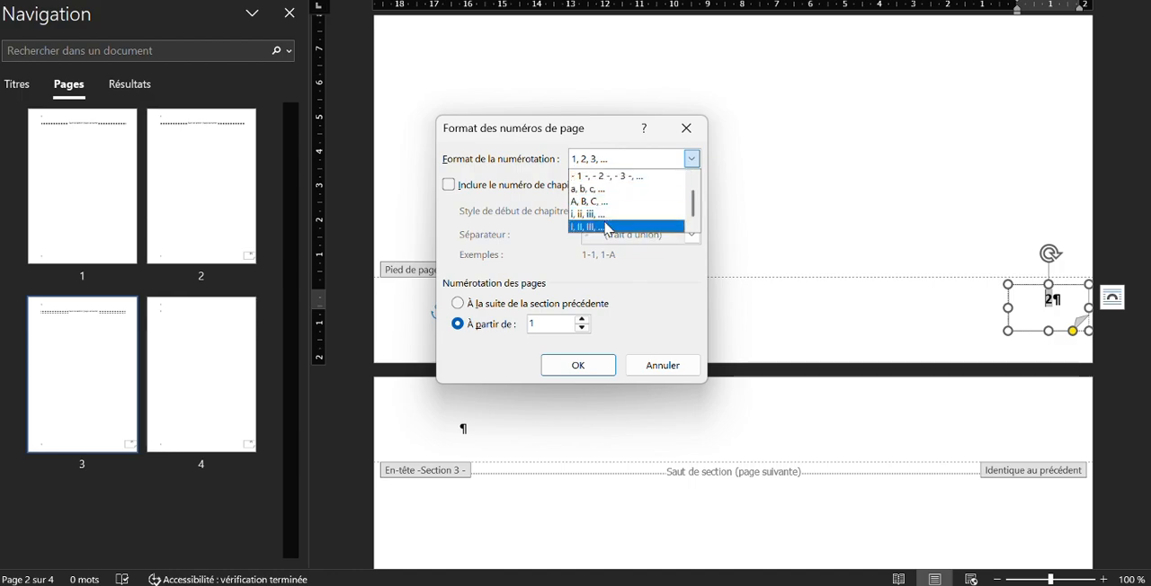
pyautogui.click(612, 229)
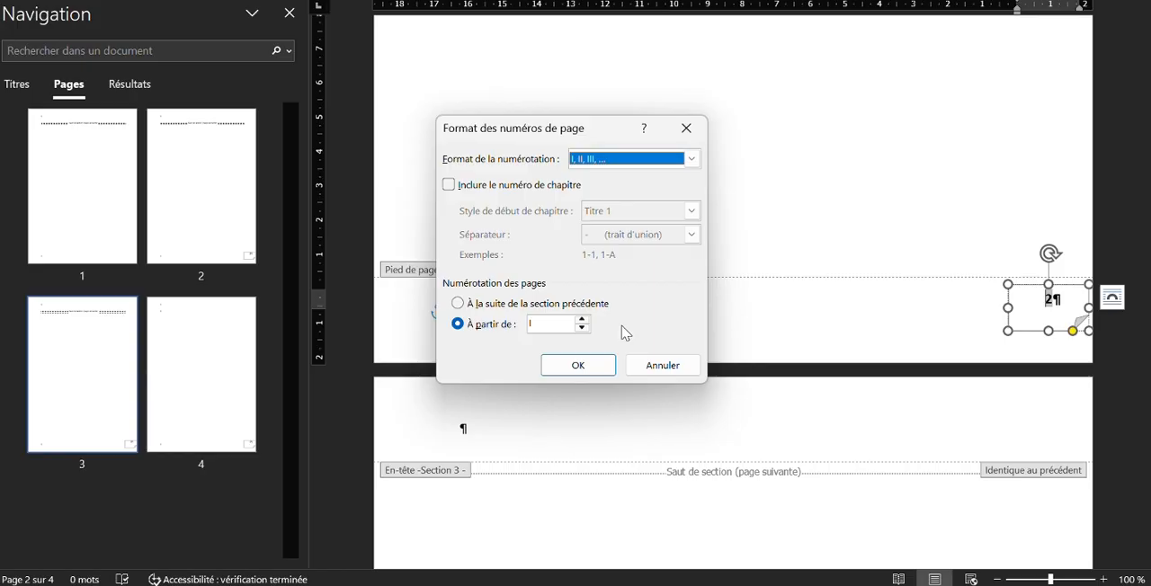
pyautogui.click(594, 361)
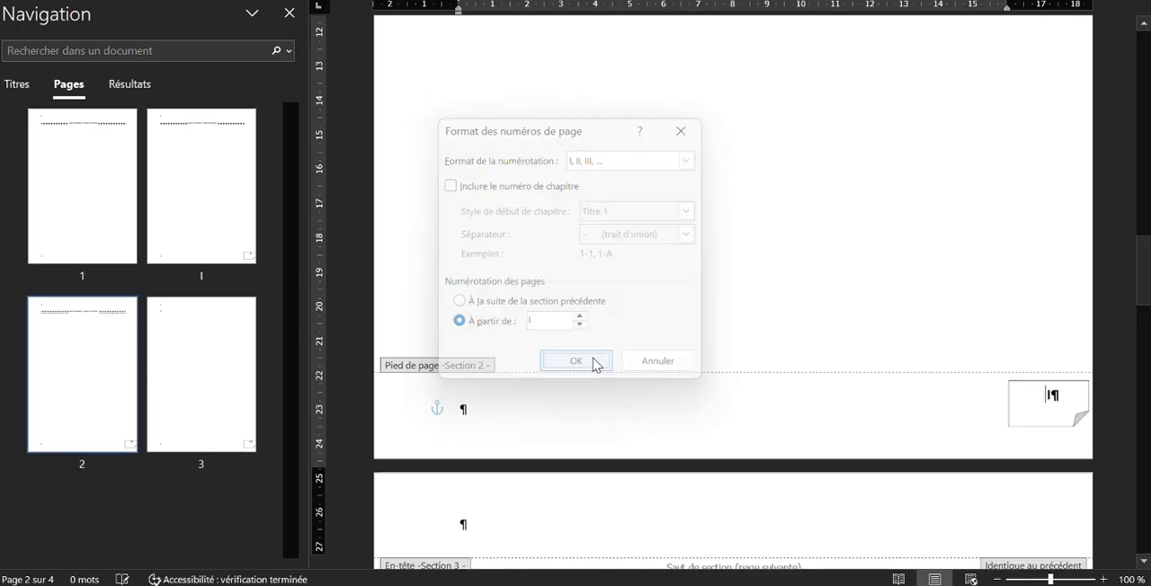
# Set the section 3 footer's page number format to 1, 2, 3, … and start its numbering at 1
pyautogui.scroll(-10, 653, 366)
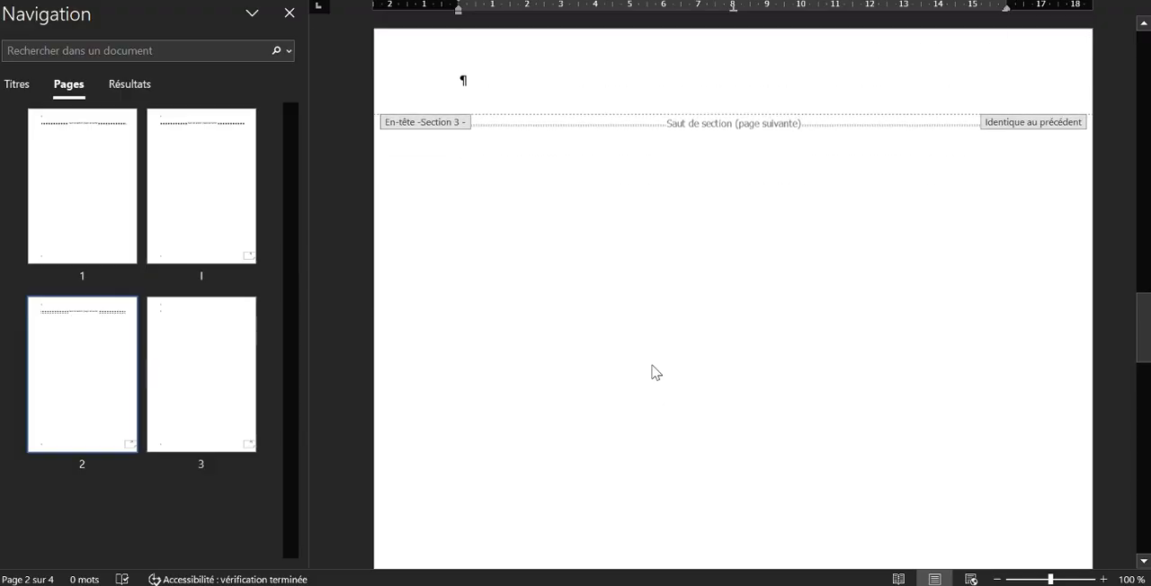
pyautogui.scroll(-3, 653, 365)
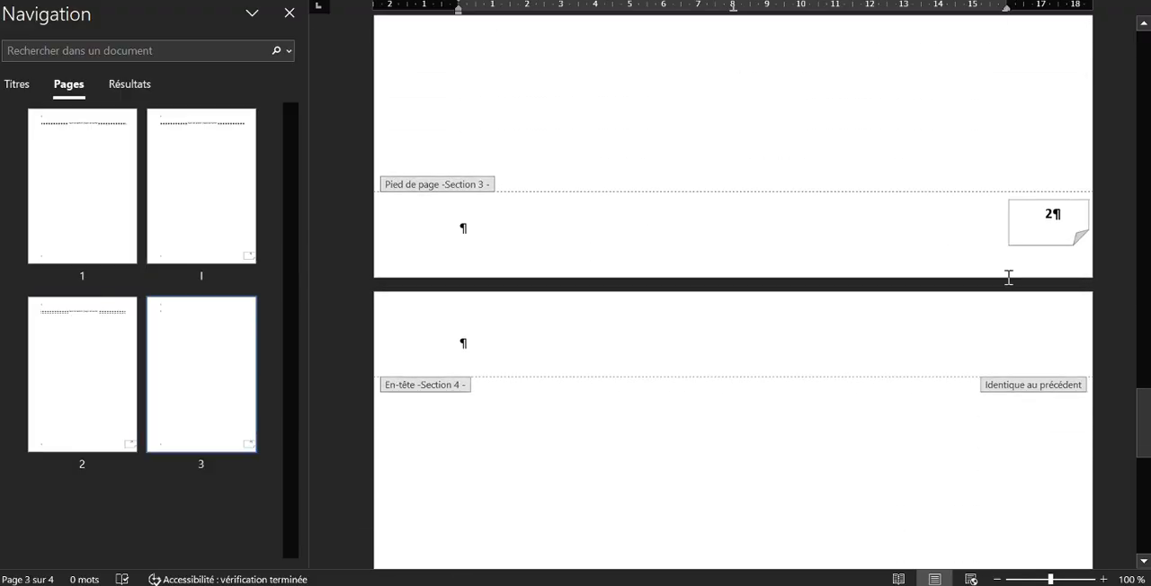
pyautogui.click(1055, 214)
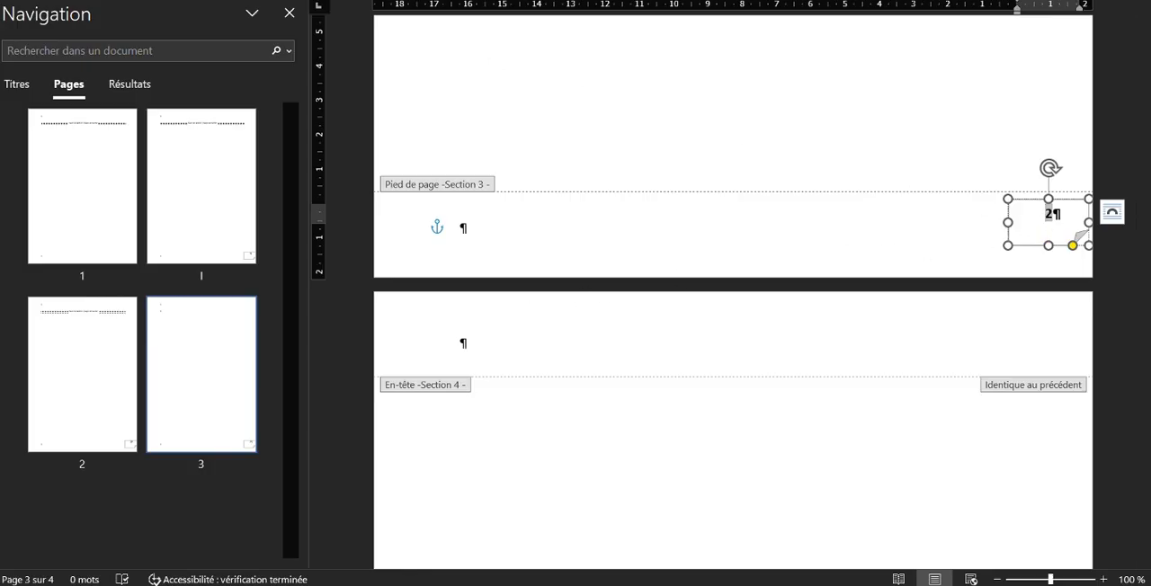
pyautogui.click(102, 49)
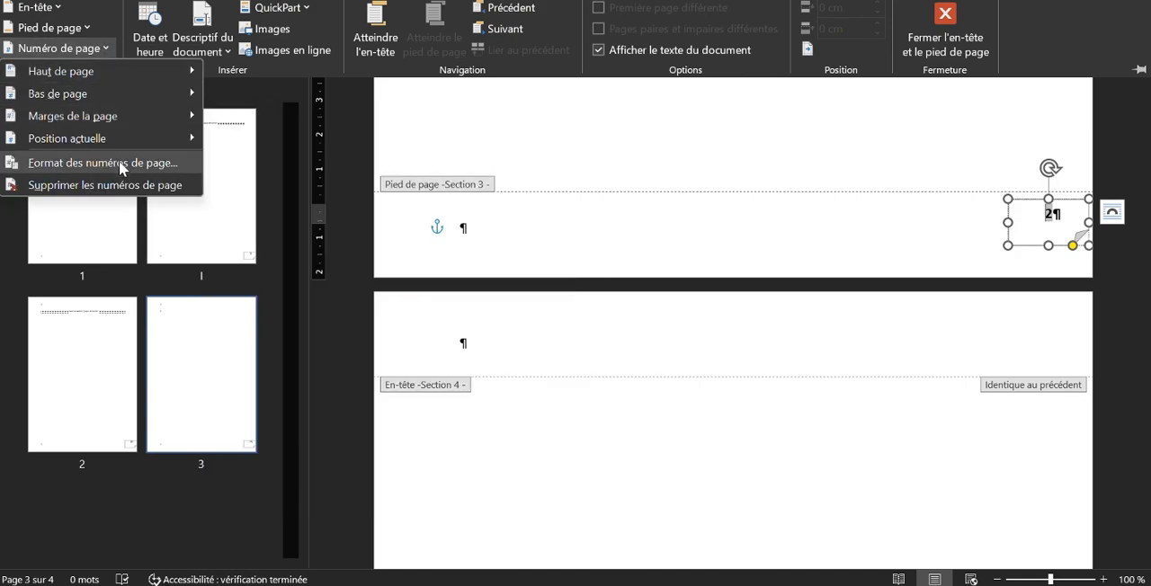
pyautogui.click(119, 162)
pyautogui.click(692, 159)
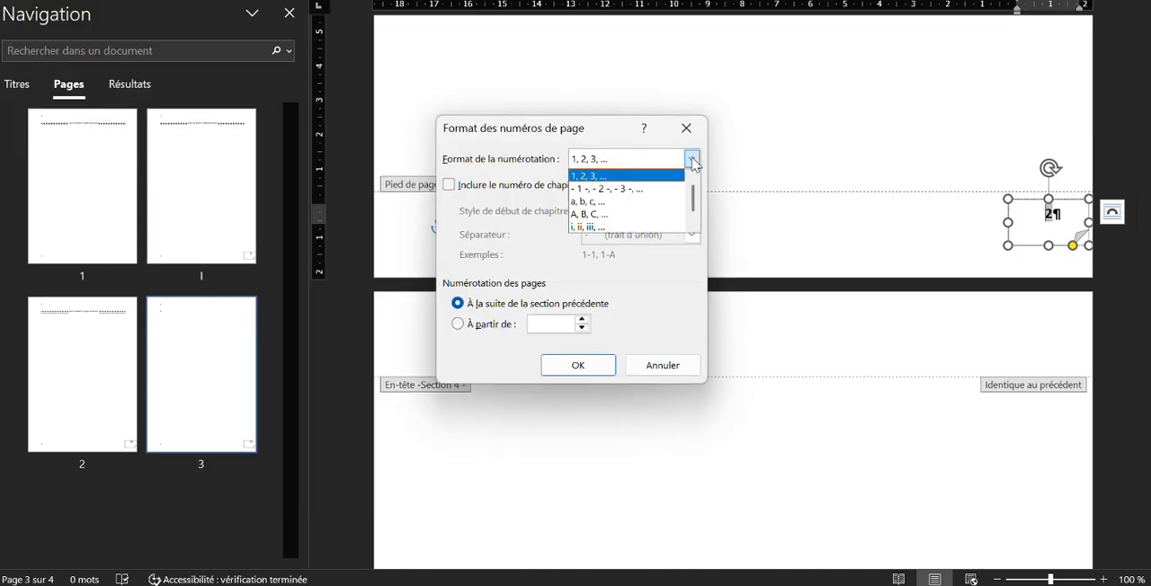
pyautogui.click(598, 177)
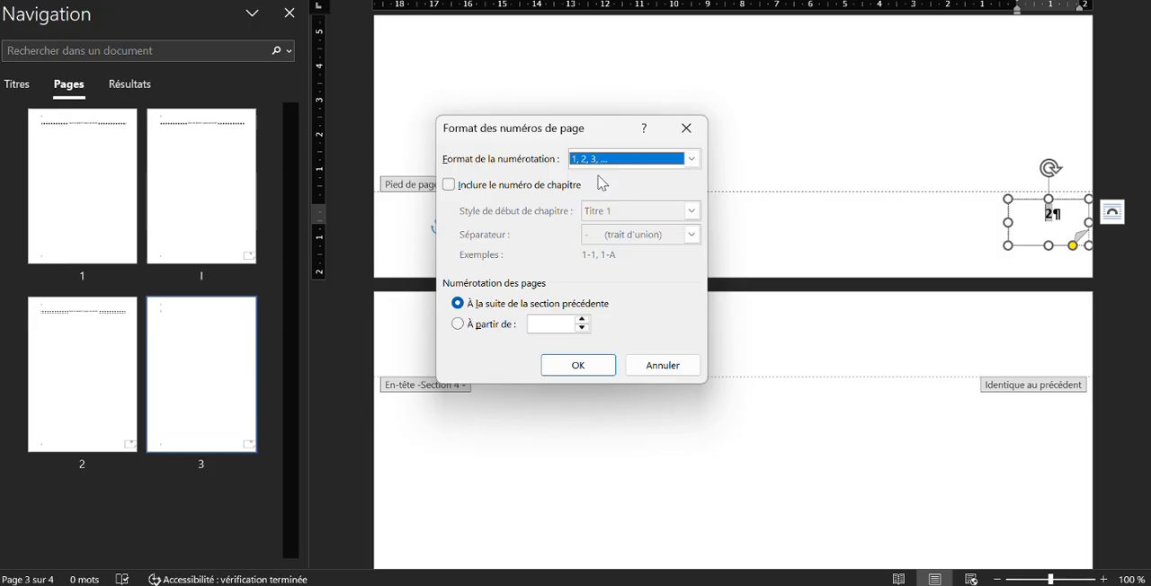
pyautogui.click(458, 325)
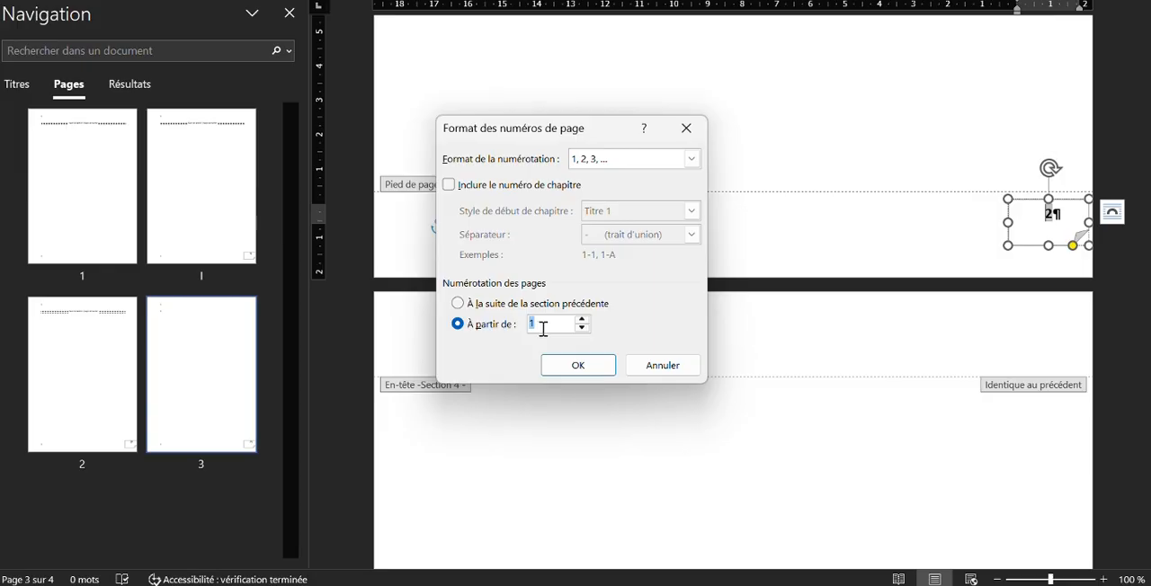
pyautogui.click(577, 365)
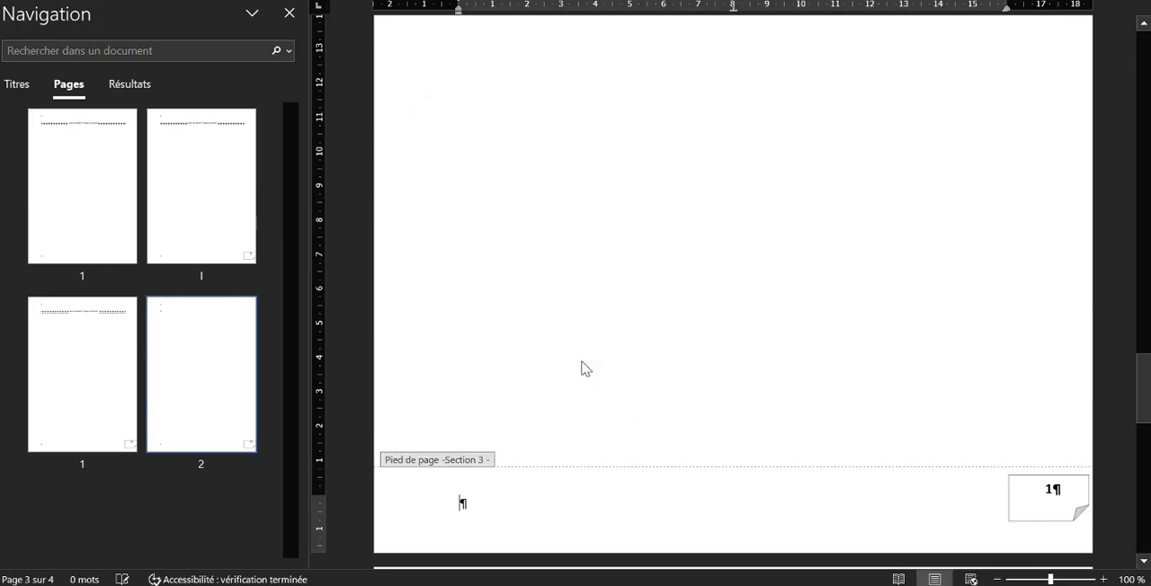
# Copy the page number XI preceding the Webographie page of the sample report in Edge and paste it over Word's section 4 footer number
pyautogui.scroll(-5, 598, 371)
pyautogui.scroll(-6, 603, 368)
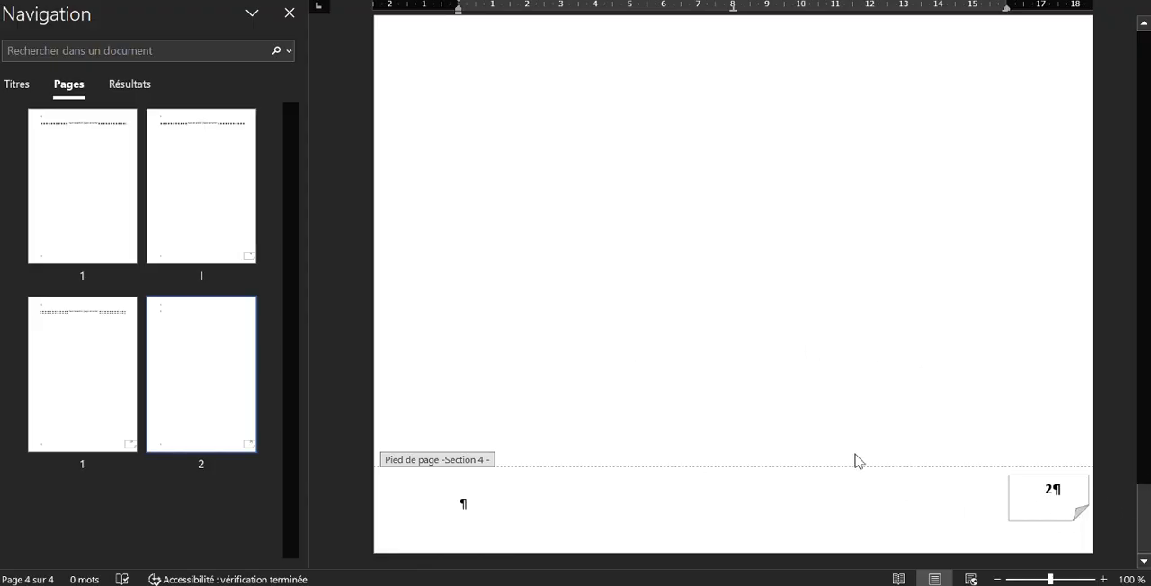
pyautogui.click(1057, 490)
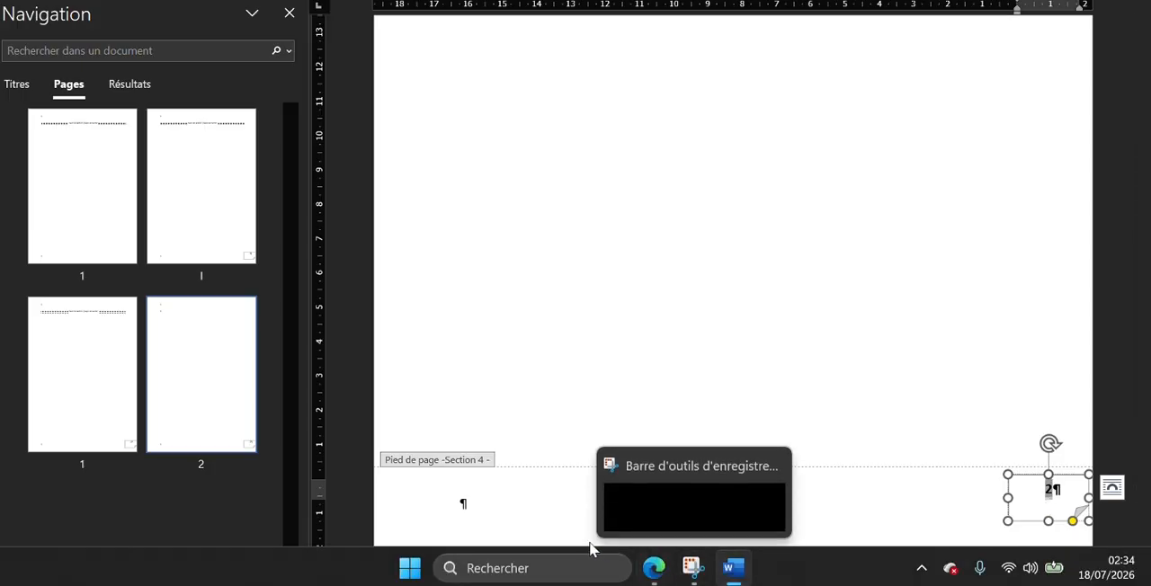
pyautogui.click(654, 568)
pyautogui.scroll(-8, 612, 406)
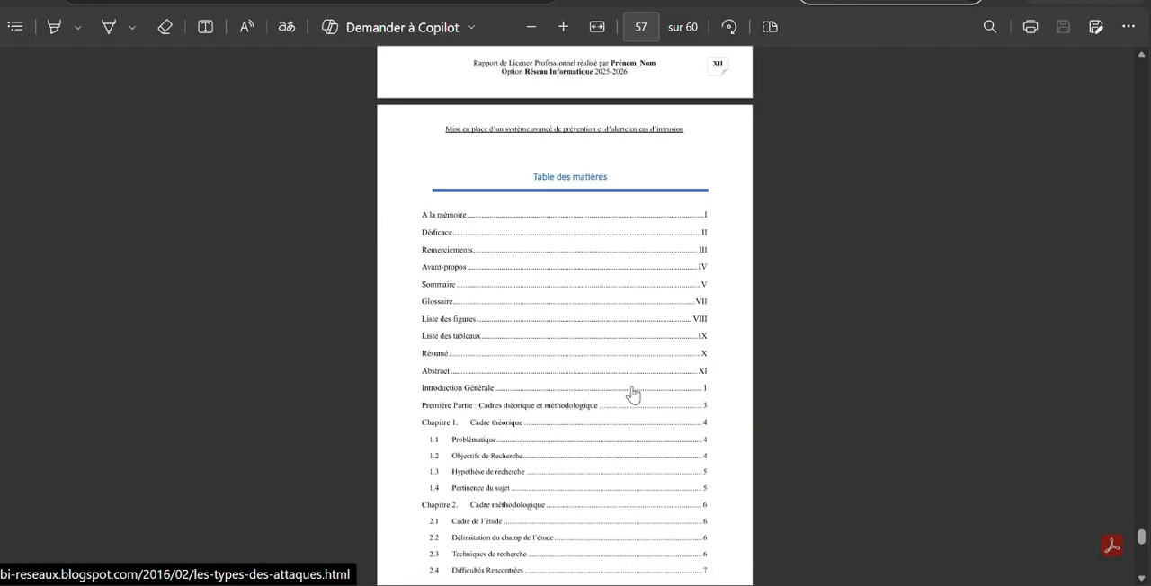
pyautogui.scroll(8, 633, 393)
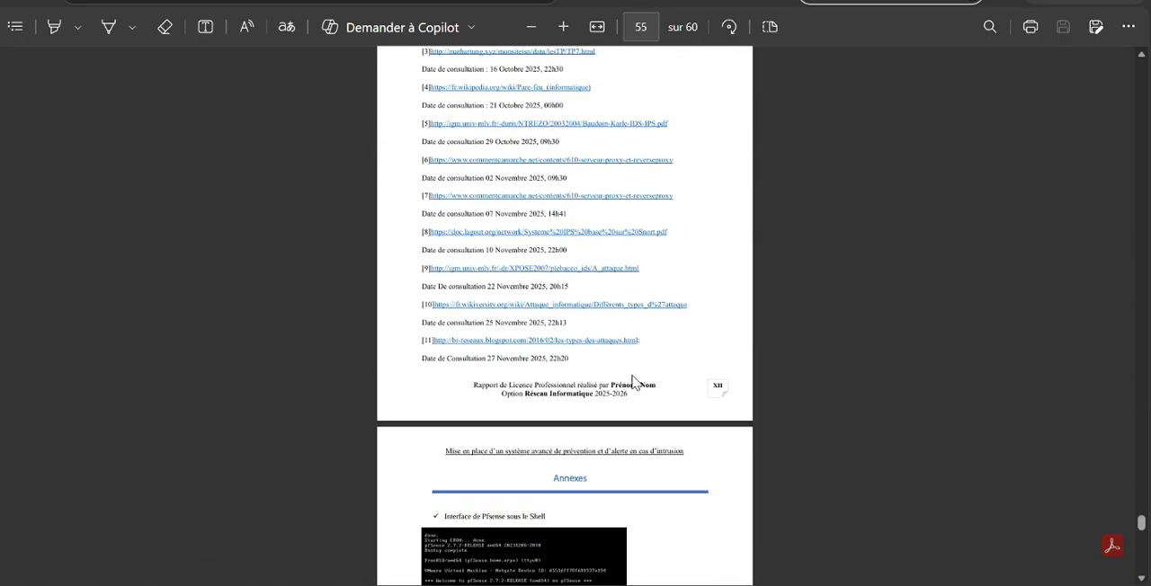
pyautogui.scroll(2, 632, 376)
pyautogui.scroll(-8, 632, 376)
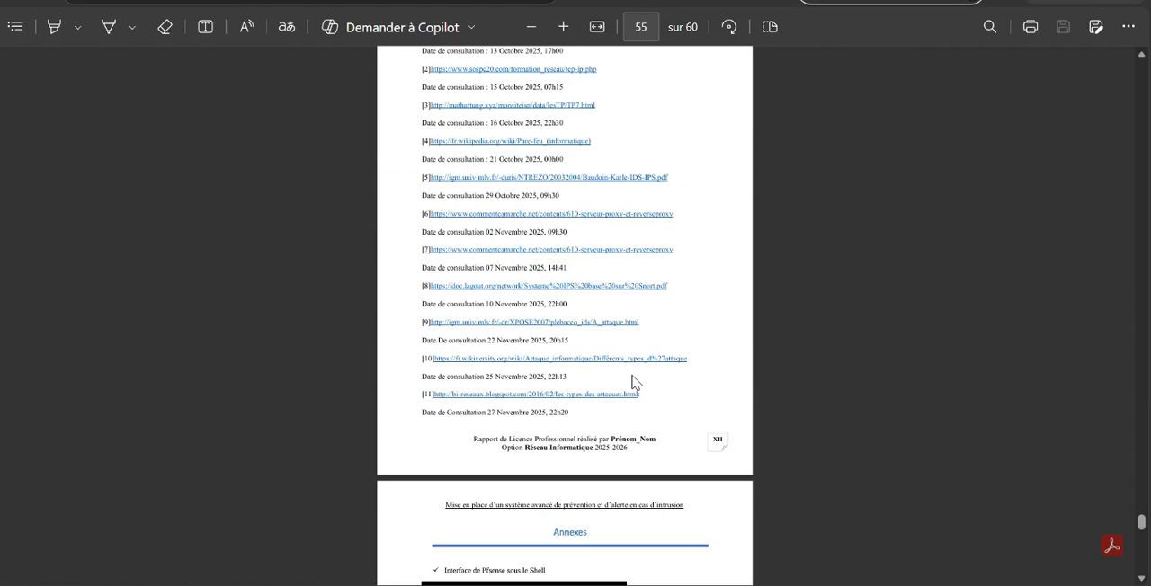
pyautogui.scroll(4, 634, 375)
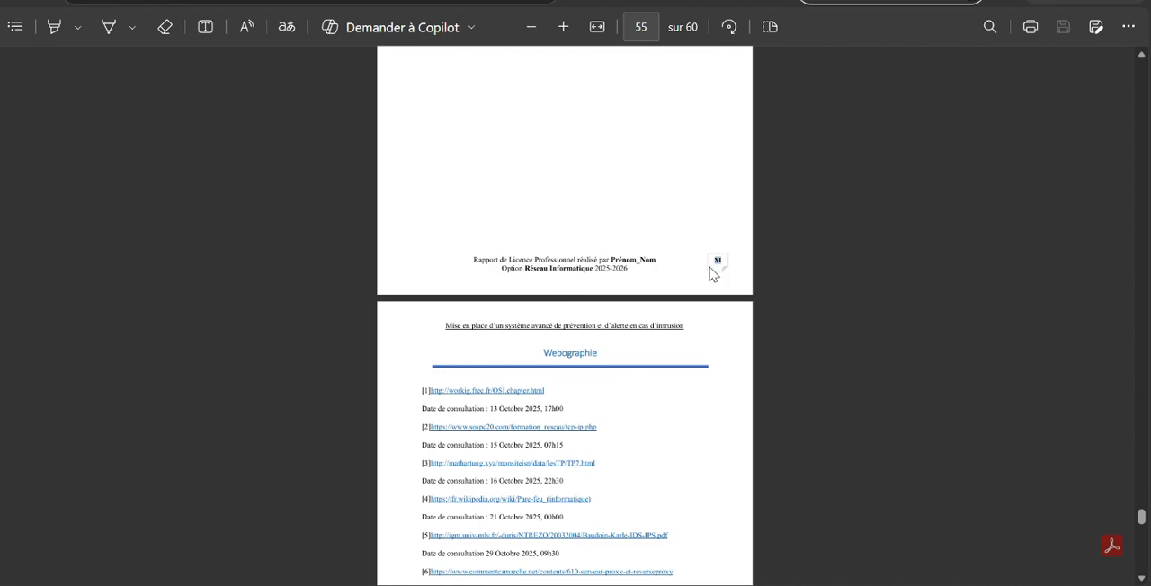
pyautogui.click(759, 95)
pyautogui.click(738, 566)
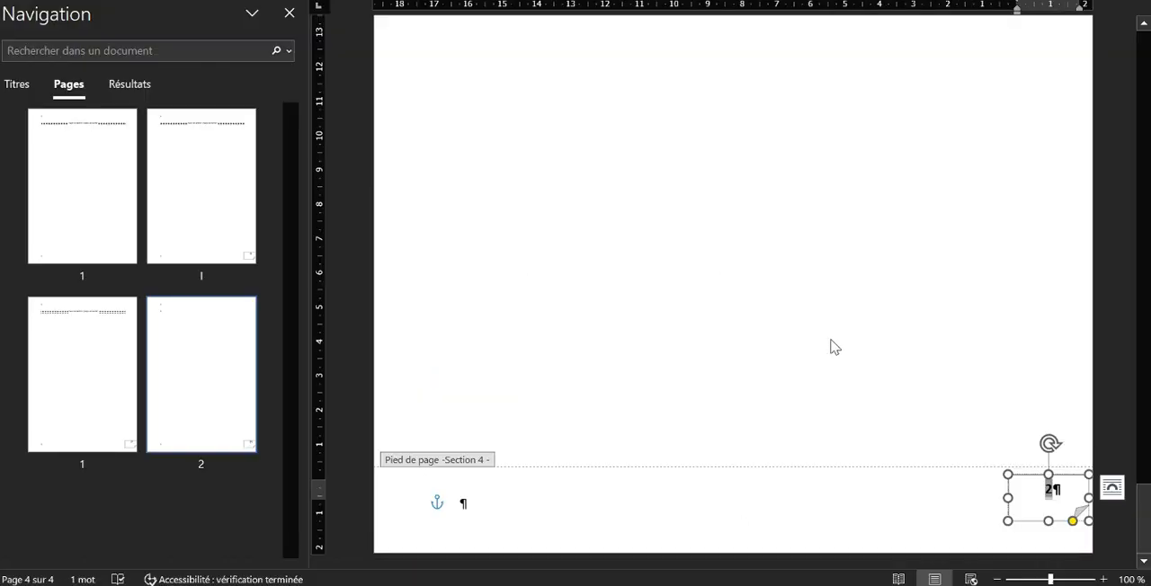
pyautogui.write('XI')
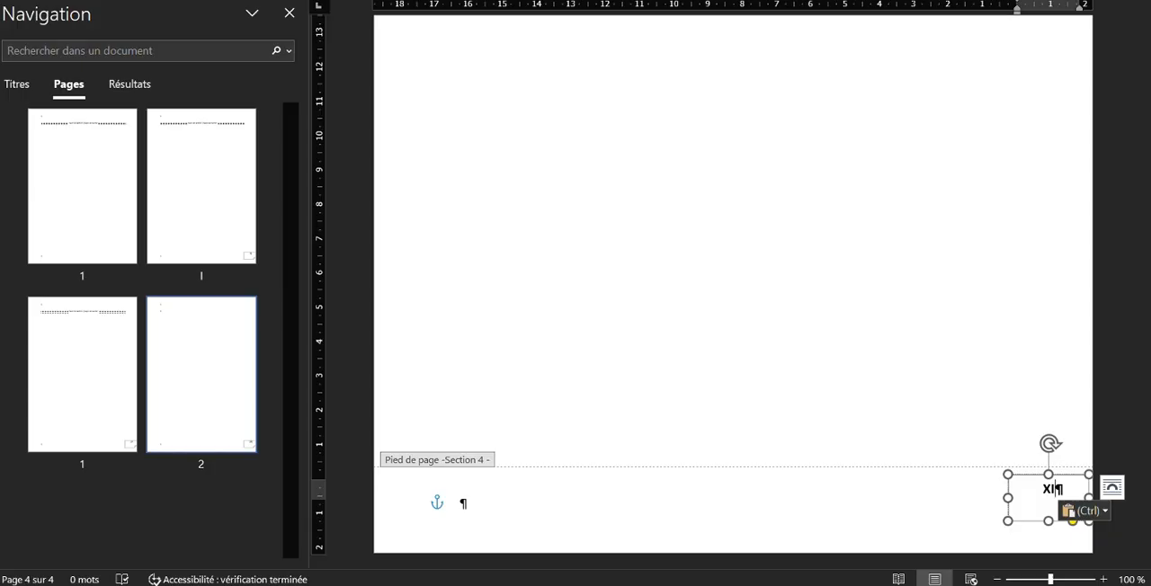
# Set the section 4 footer's page number format to I, II, III, … and start its numbering at XI
pyautogui.click(710, 1)
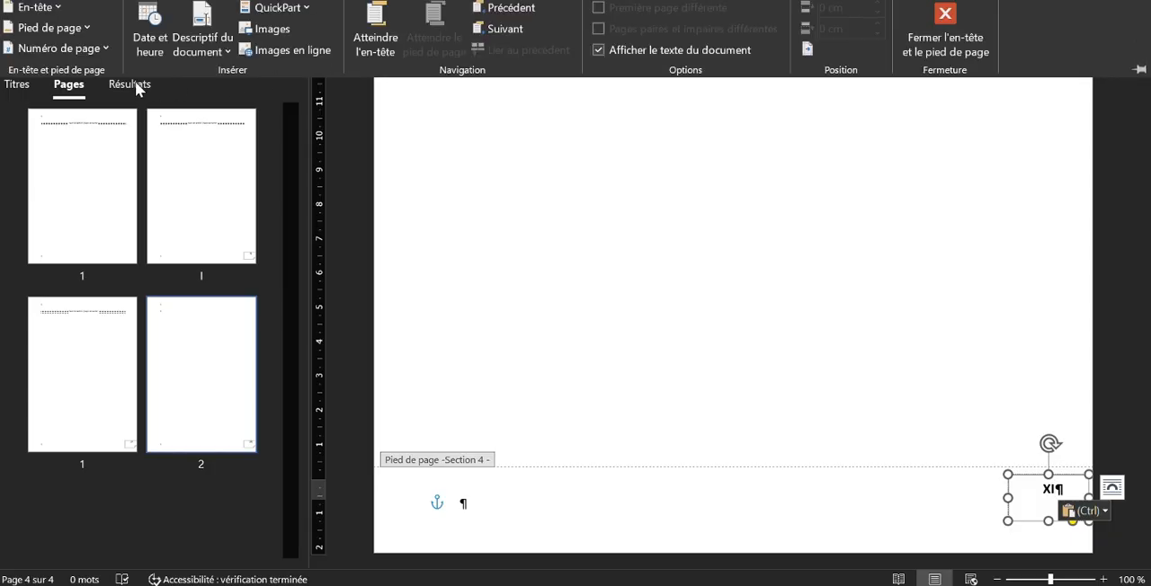
pyautogui.click(88, 49)
pyautogui.click(94, 48)
pyautogui.click(92, 48)
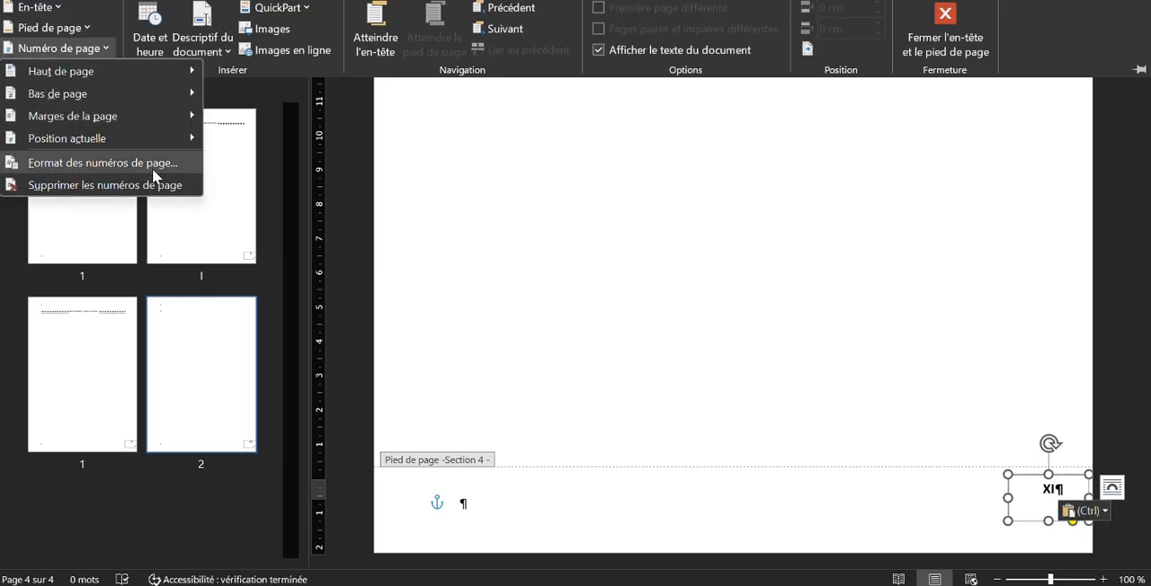
pyautogui.click(119, 168)
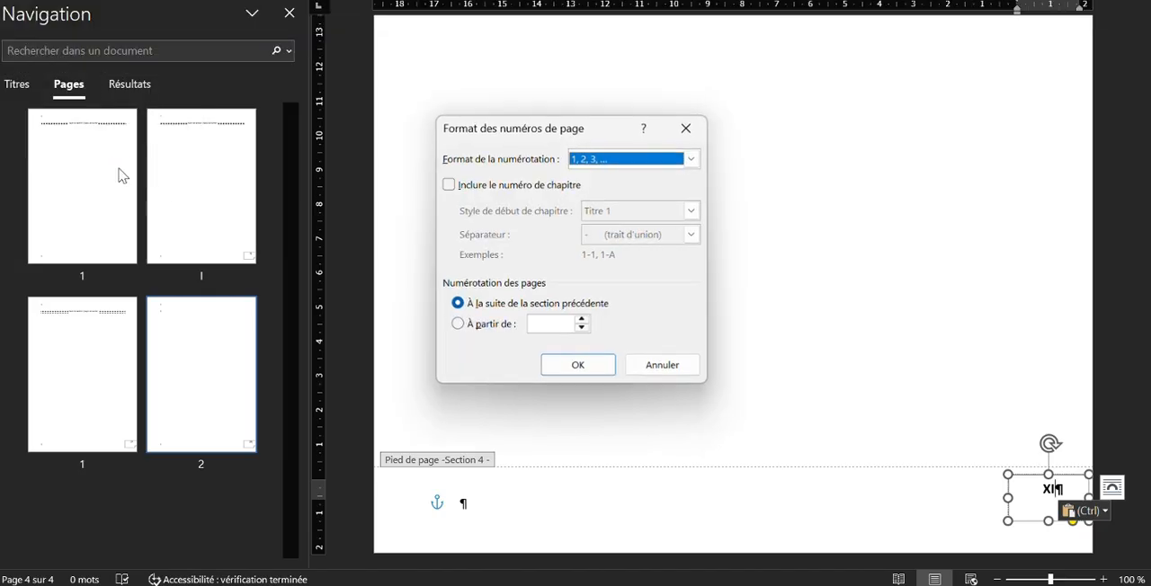
pyautogui.click(459, 326)
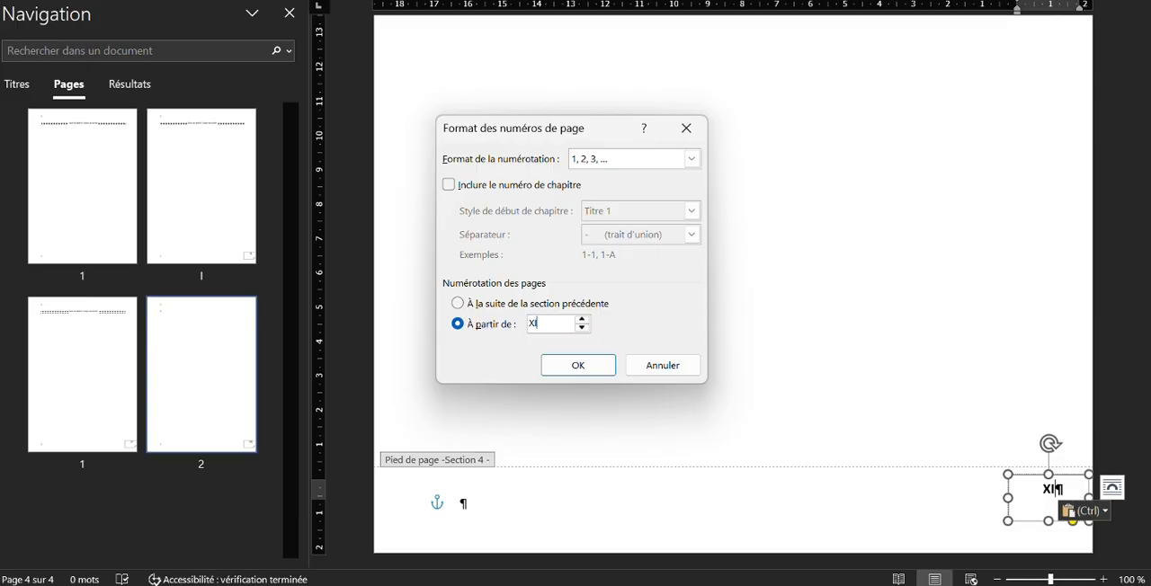
pyautogui.click(692, 159)
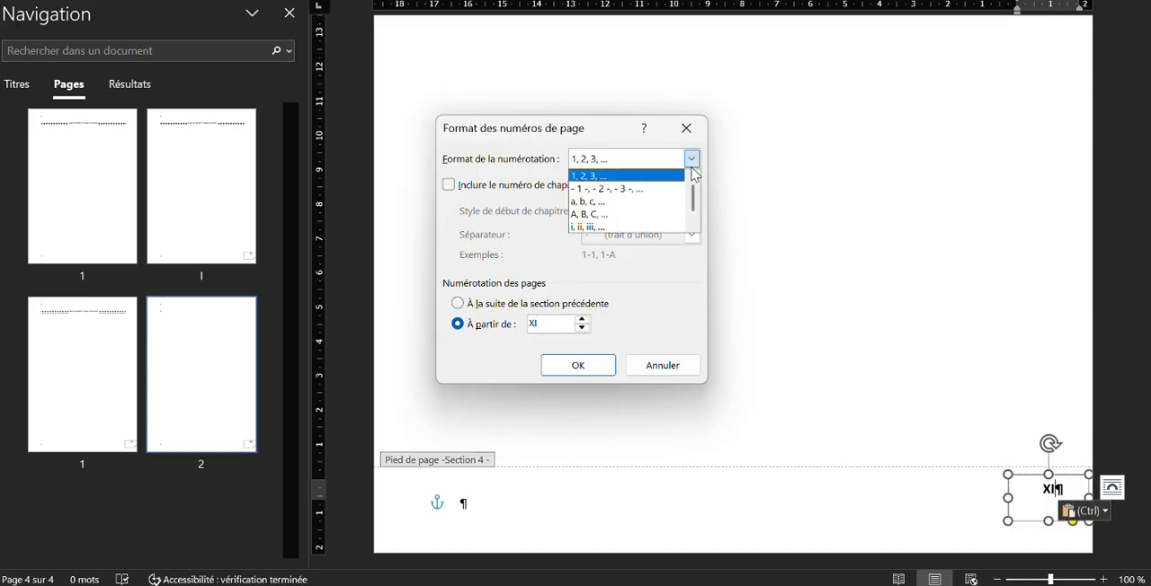
pyautogui.scroll(-1, 586, 230)
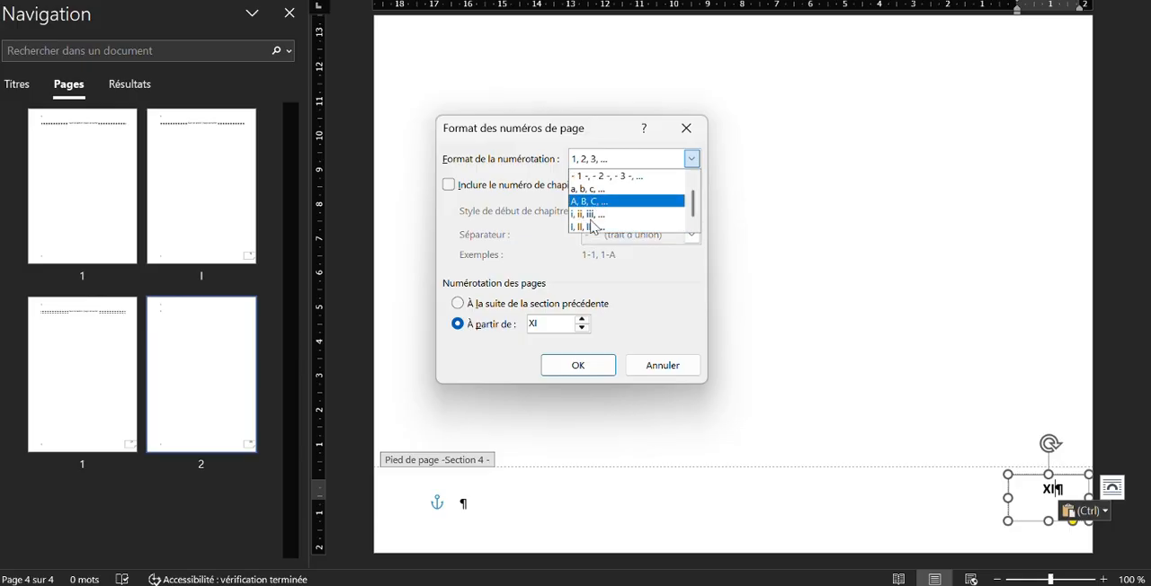
pyautogui.press('Return')
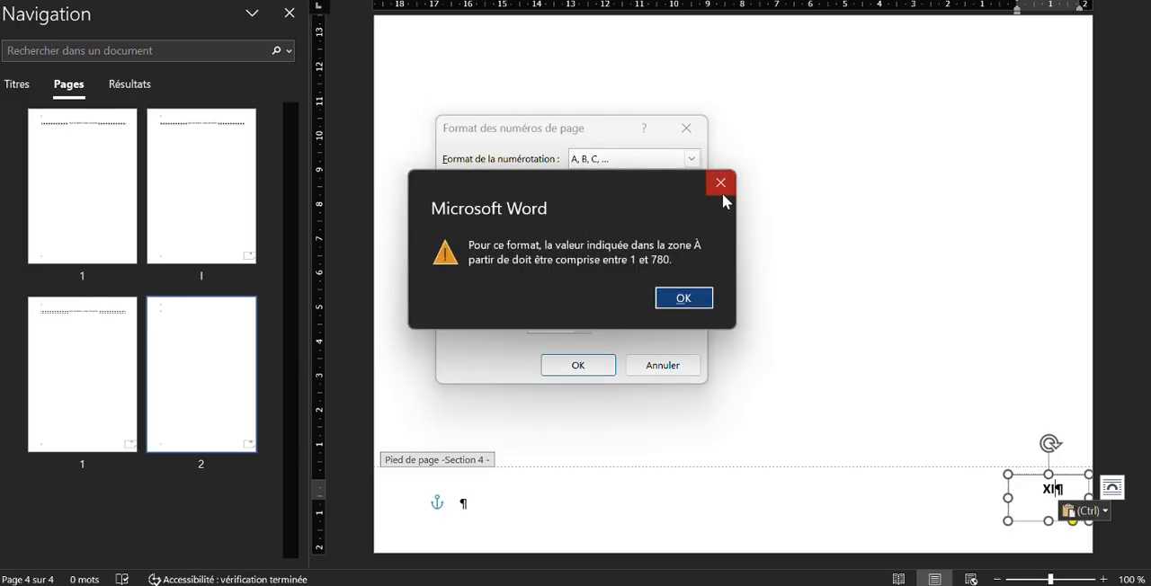
pyautogui.click(721, 189)
pyautogui.click(692, 159)
pyautogui.scroll(-1, 701, 220)
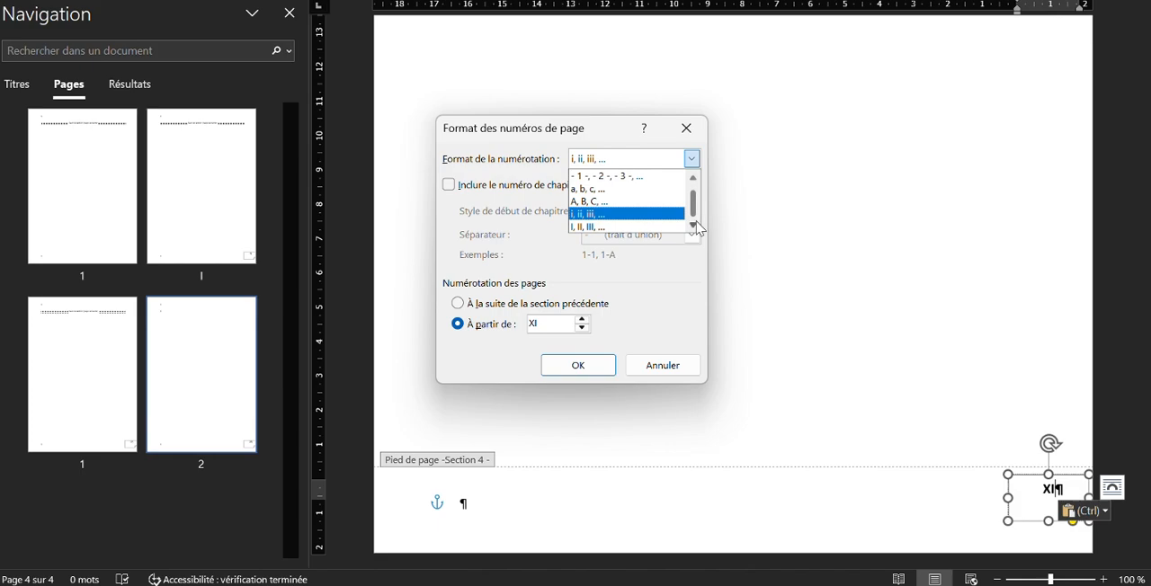
pyautogui.click(629, 226)
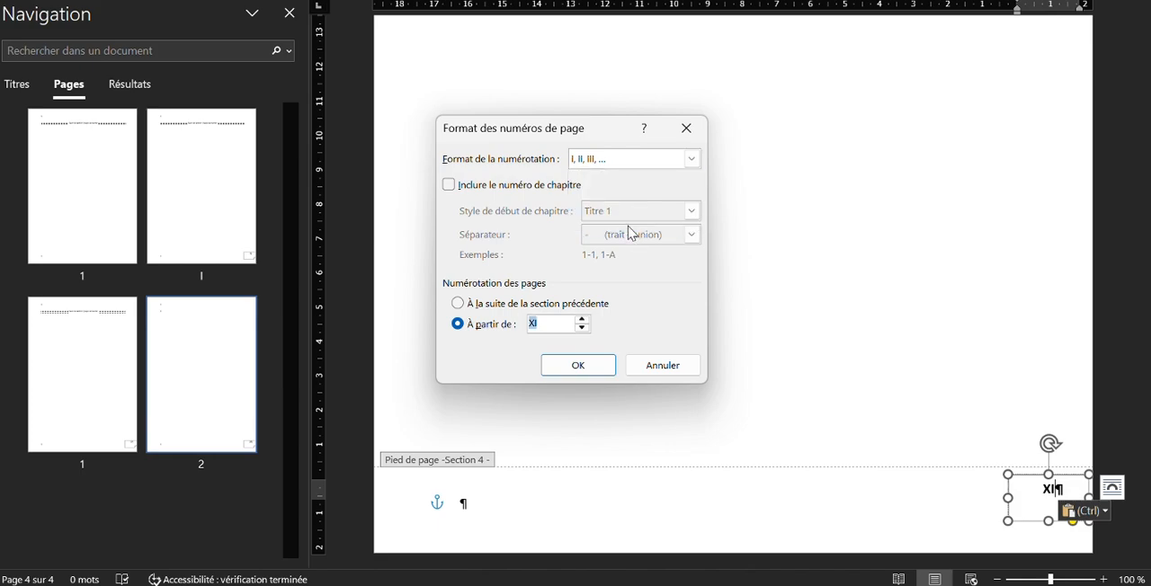
pyautogui.click(582, 368)
# Examine the page numbers in the footers of all four sections, going up to the cover page and back down to section 4
pyautogui.scroll(10, 591, 369)
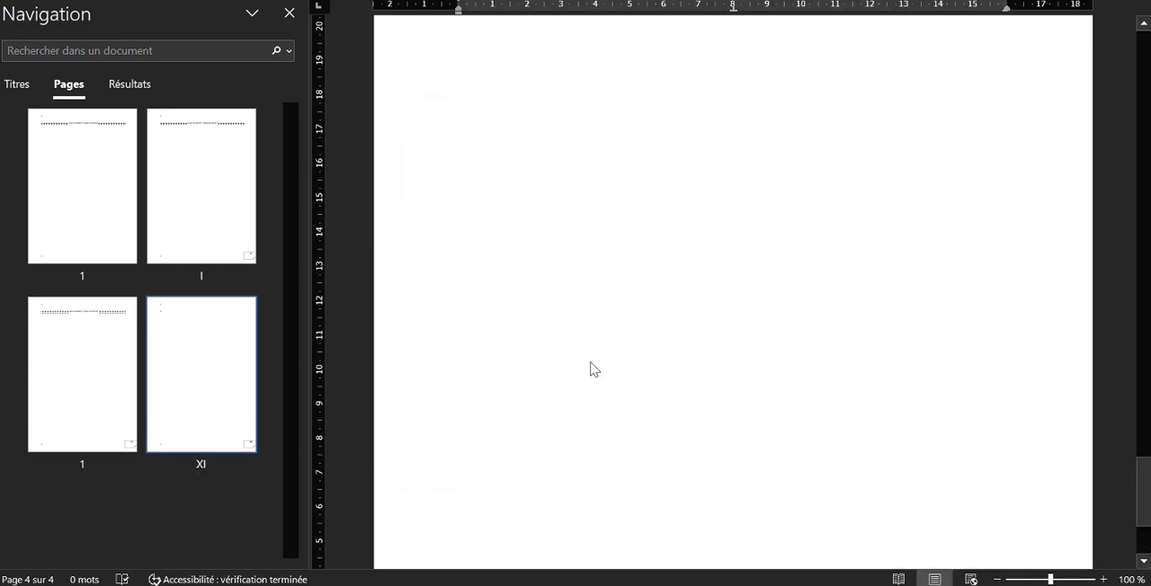
pyautogui.scroll(10, 590, 361)
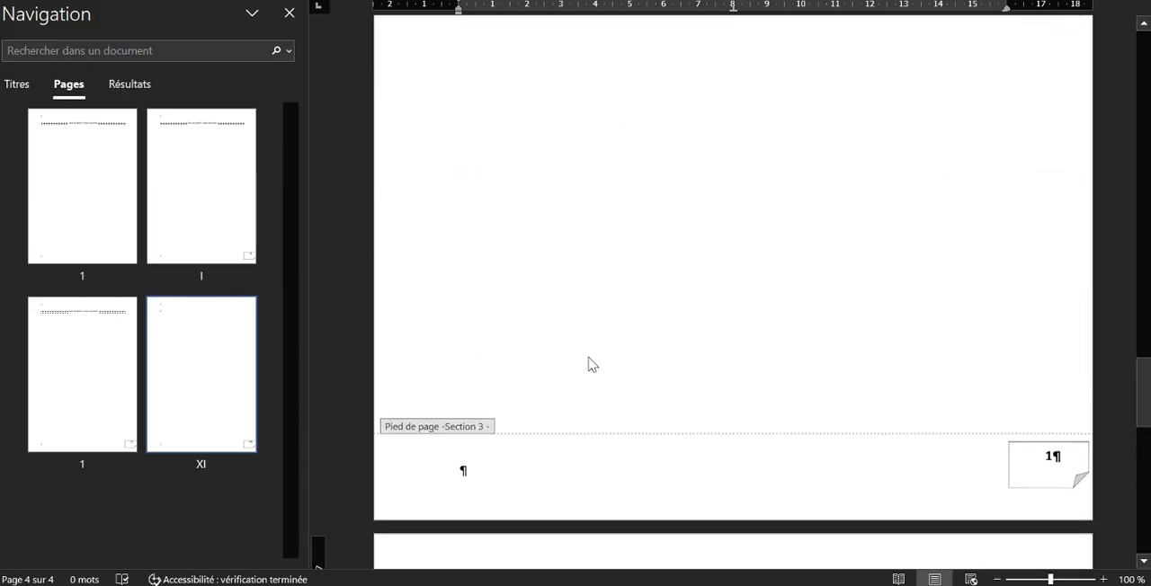
pyautogui.scroll(10, 590, 360)
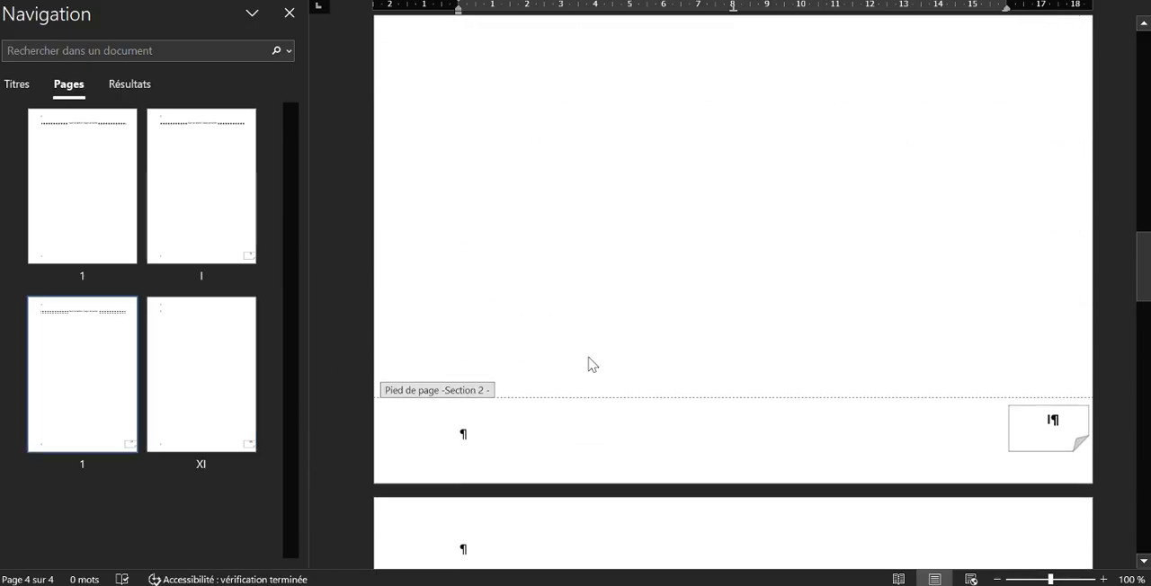
pyautogui.scroll(10, 591, 364)
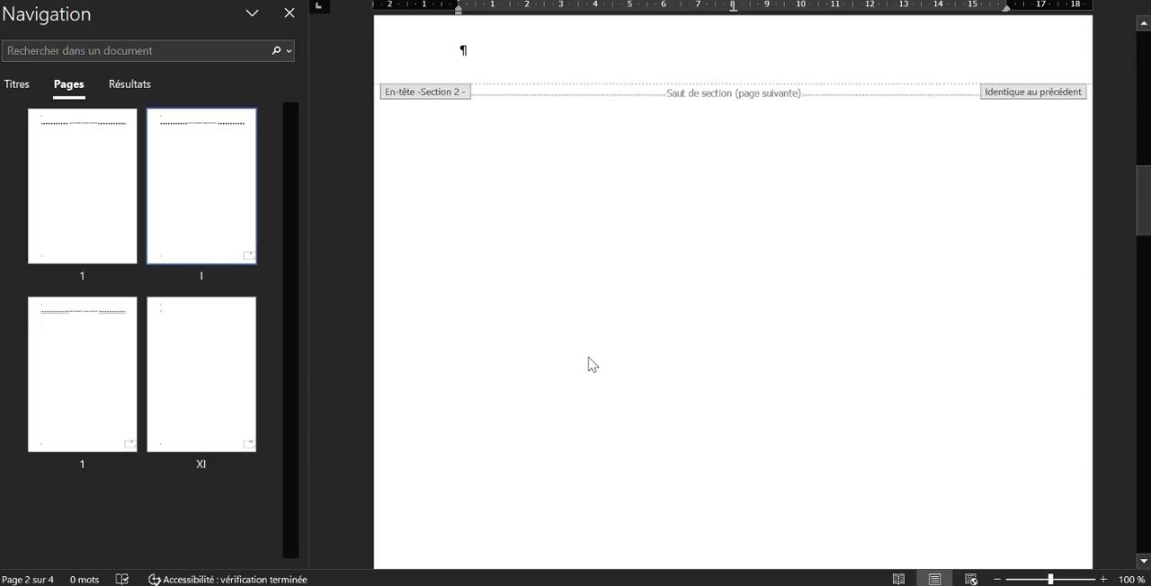
pyautogui.scroll(10, 591, 364)
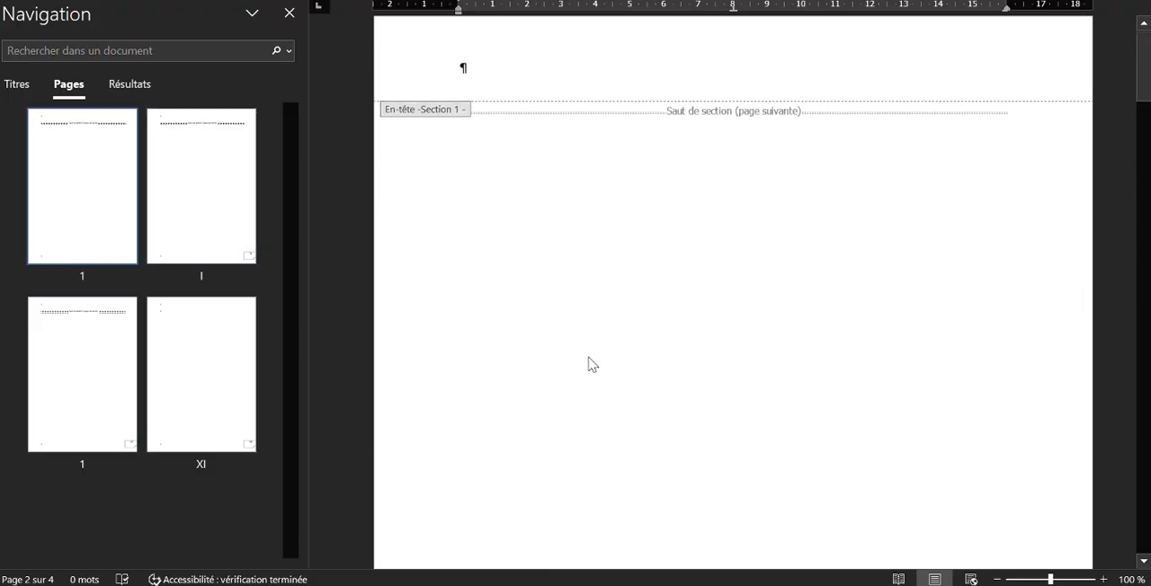
pyautogui.scroll(-5, 603, 356)
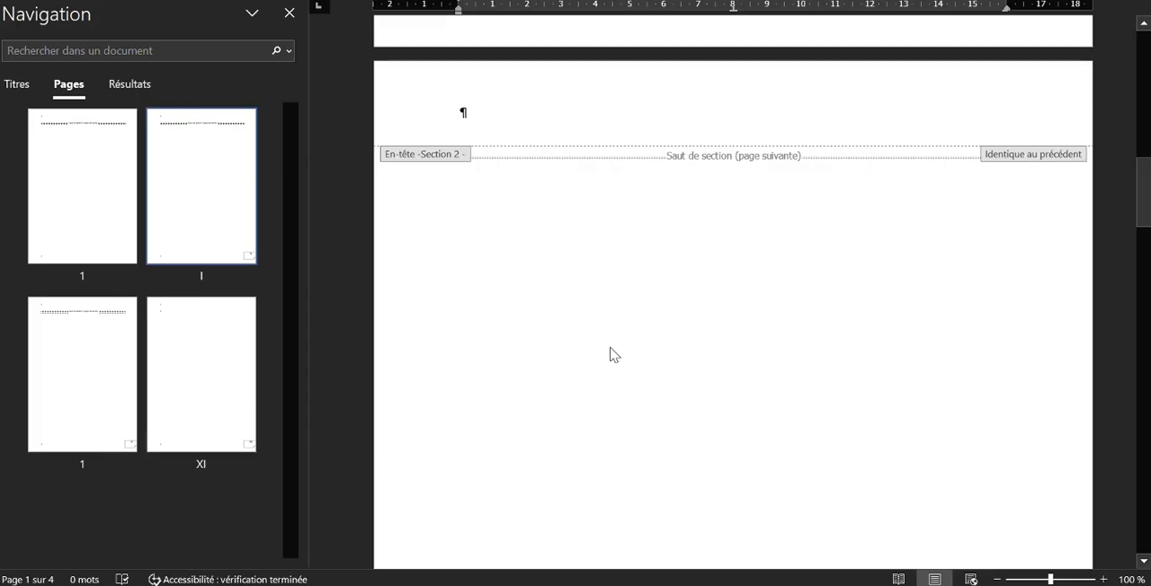
pyautogui.scroll(-8, 610, 353)
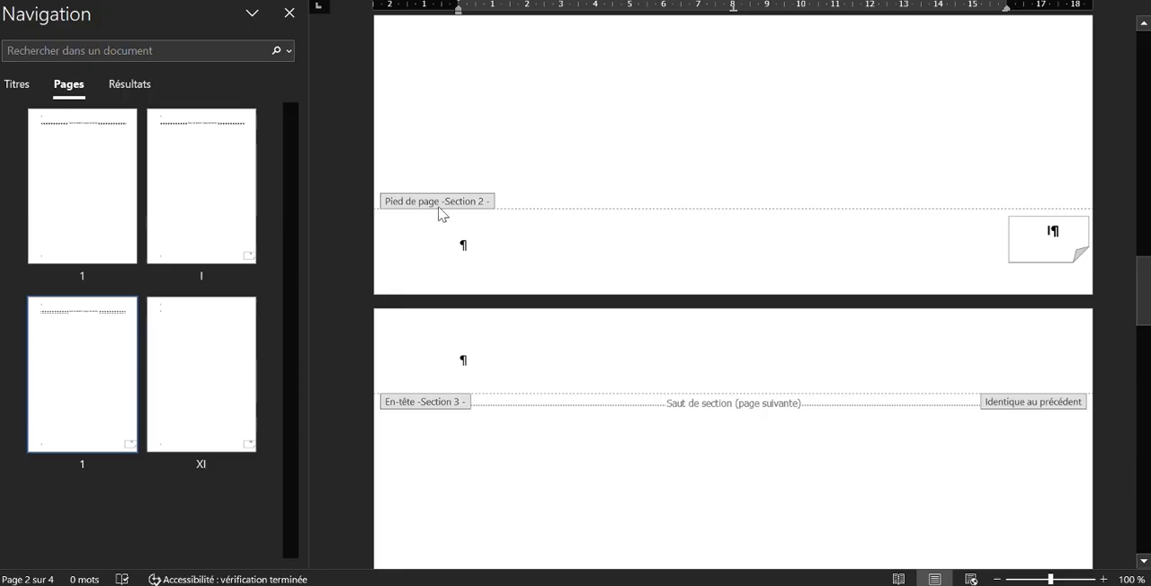
pyautogui.scroll(3, 591, 213)
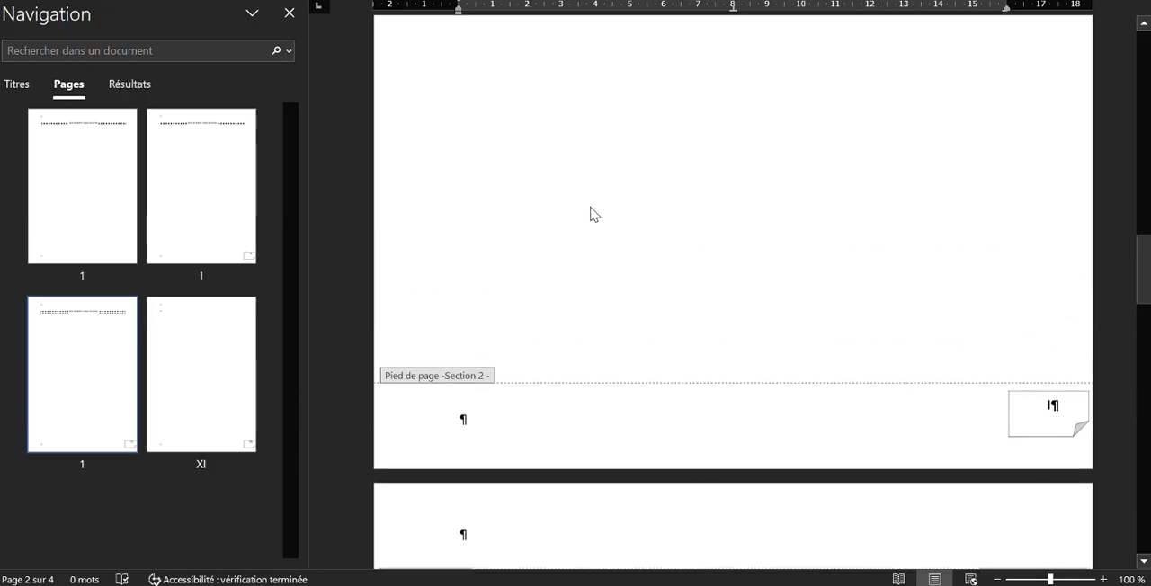
pyautogui.scroll(-5, 591, 213)
pyautogui.scroll(-10, 592, 209)
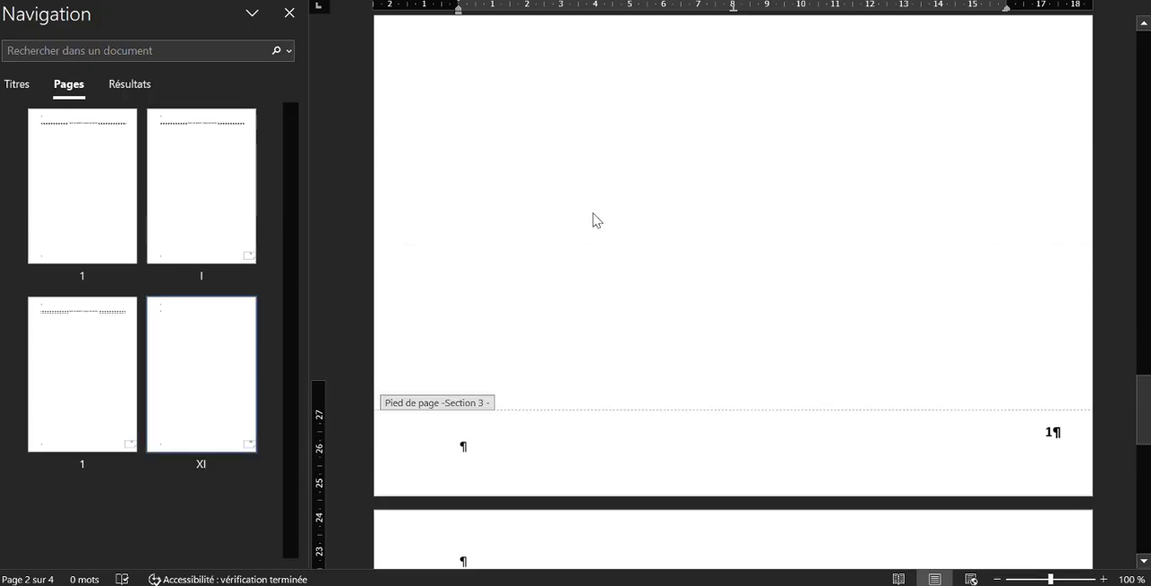
pyautogui.scroll(-7, 594, 215)
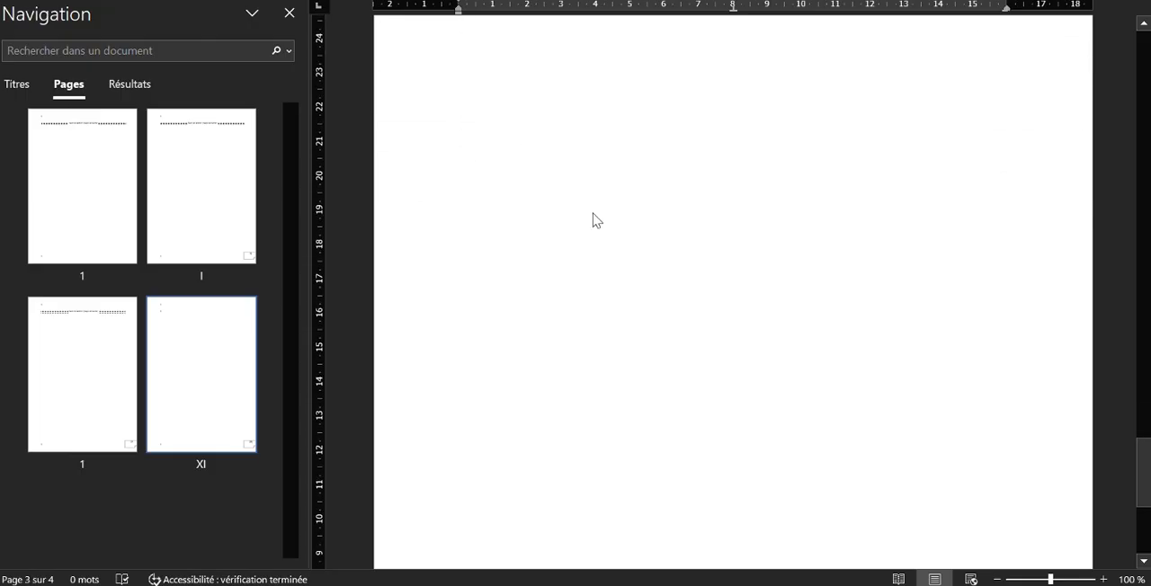
# Copy the footer text "Rapport de Licence Professionnel réalisé par Prénom_Nom Option Réseau Informatique 2025-2026" from the sample report in Edge and return to Word
pyautogui.moveTo(803, 585)
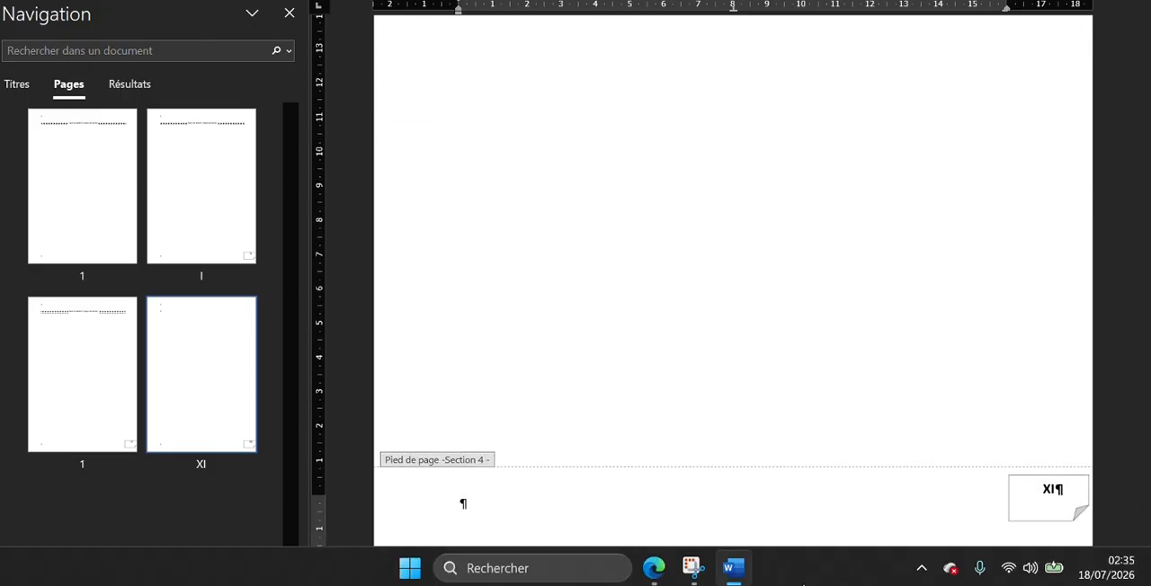
pyautogui.click(646, 576)
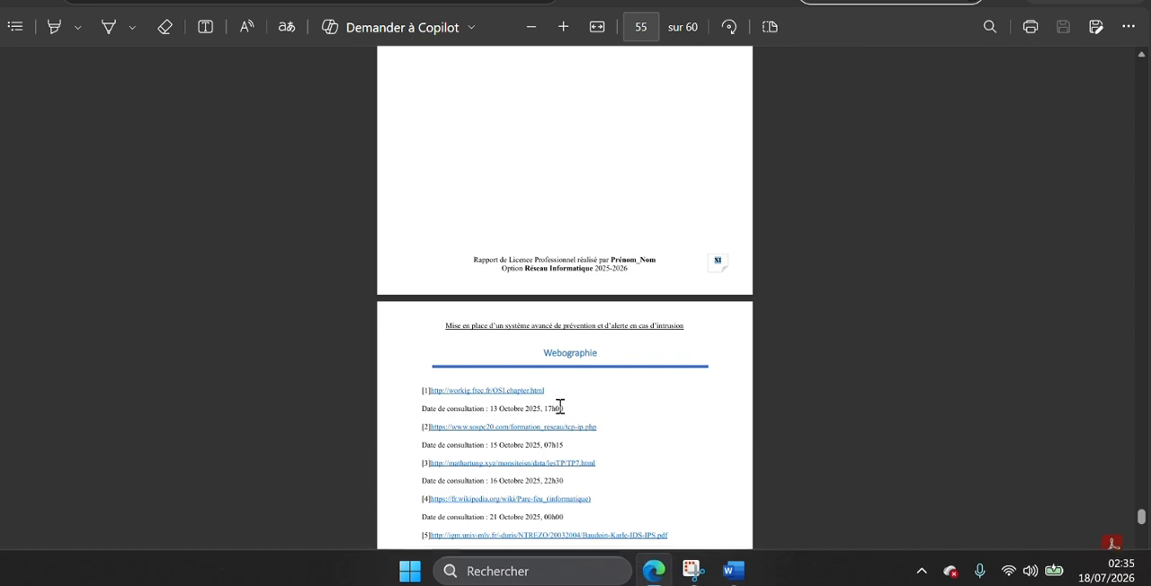
pyautogui.moveTo(635, 268); pyautogui.dragTo(468, 268)
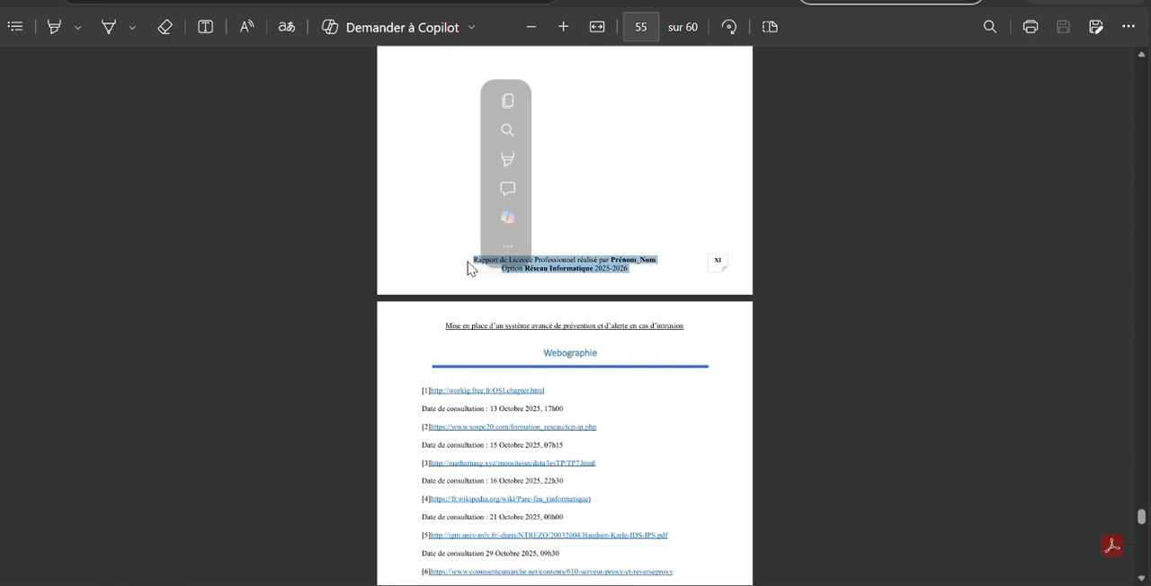
pyautogui.click(511, 108)
pyautogui.click(734, 576)
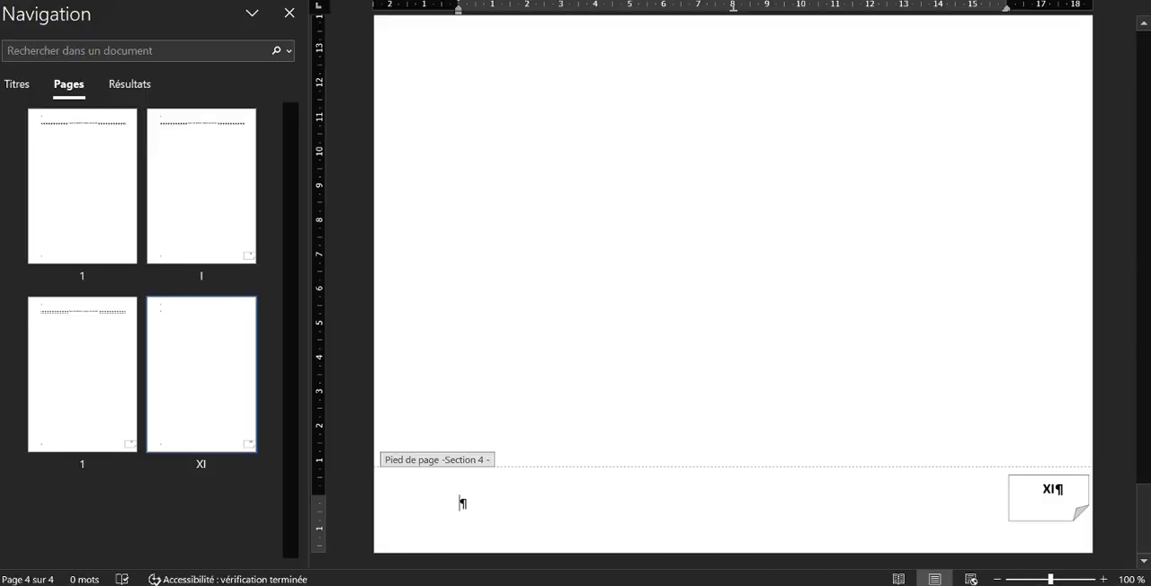
# Link the section 4 footer to the previous section and accept replacing its content
pyautogui.click(935, 1)
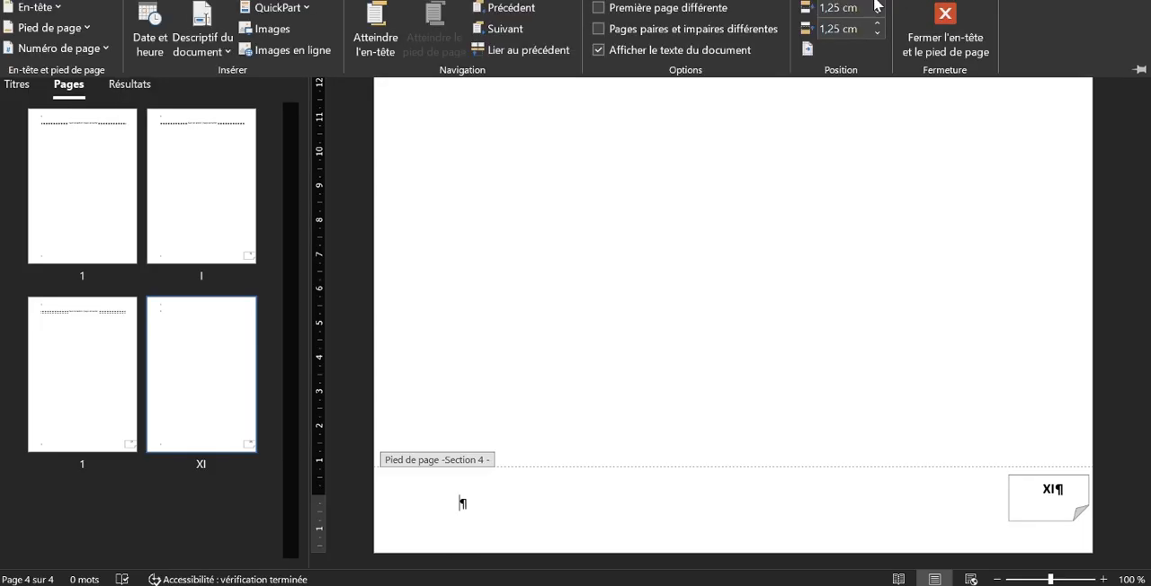
pyautogui.click(502, 57)
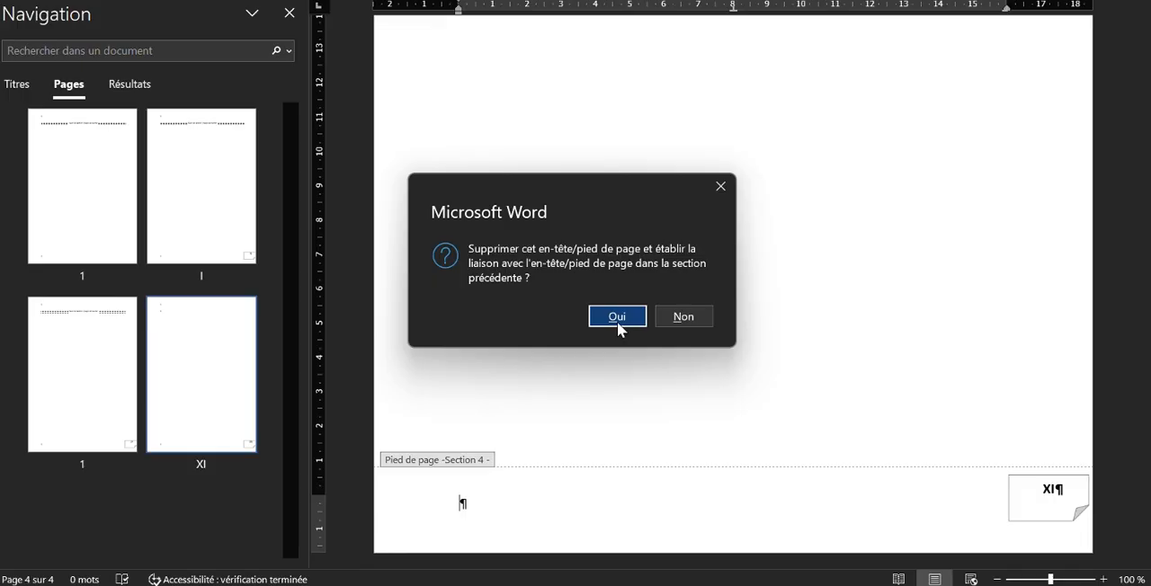
pyautogui.click(618, 324)
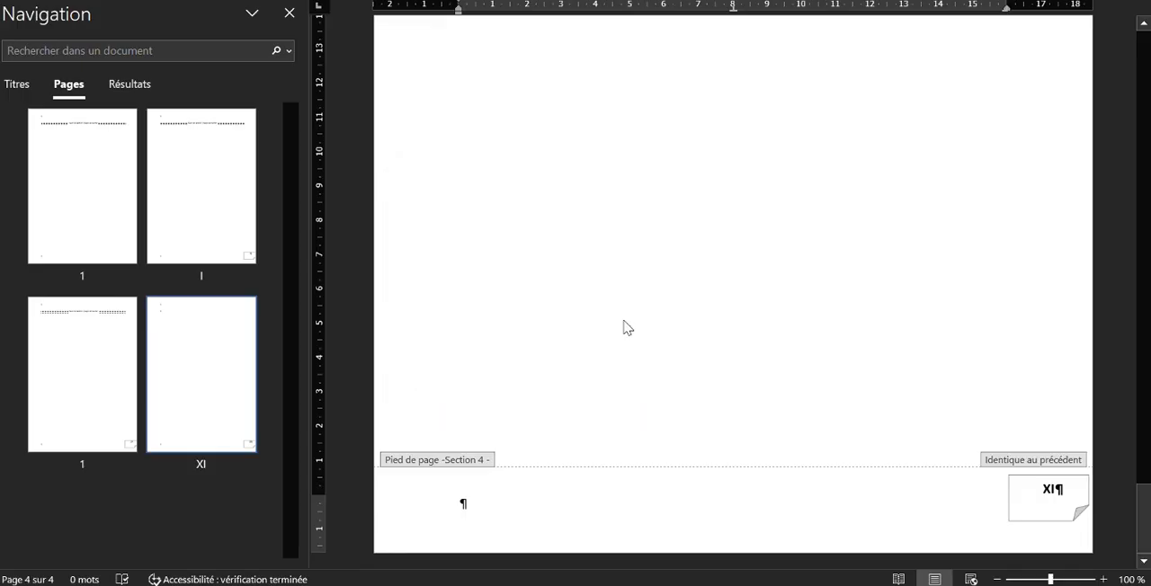
# Link the section 3 footer to the section 2 footer and accept replacing its content
pyautogui.scroll(10, 979, 478)
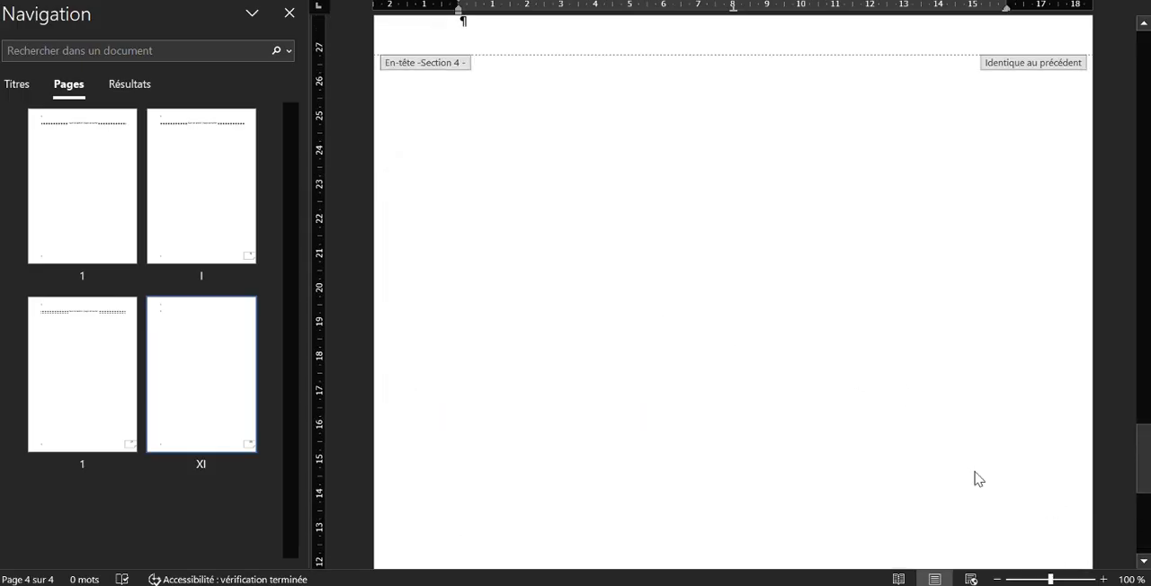
pyautogui.scroll(4, 980, 328)
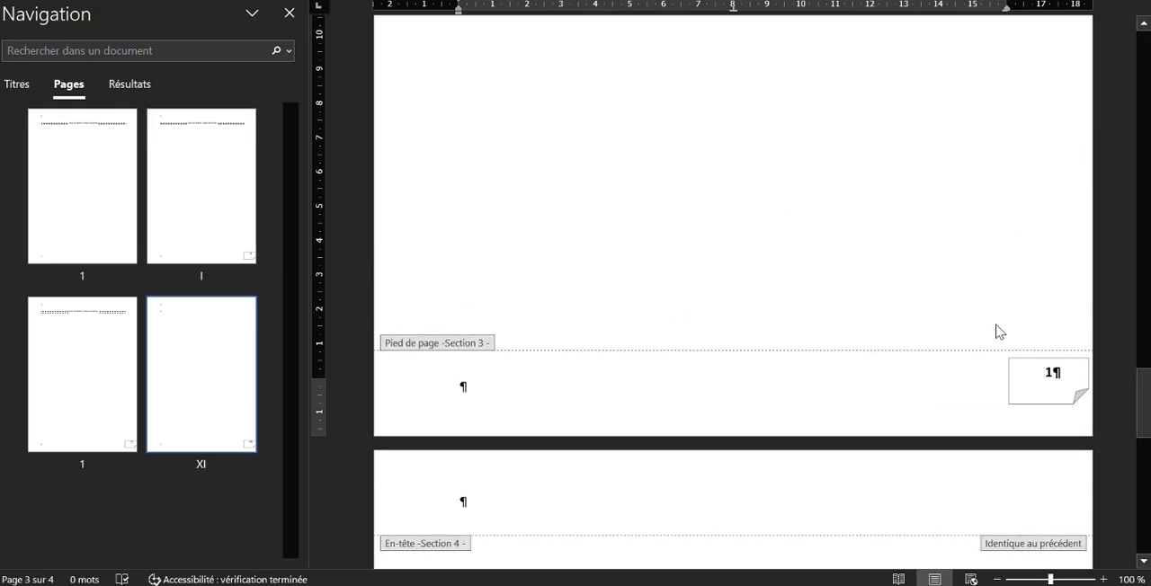
pyautogui.click(720, 1)
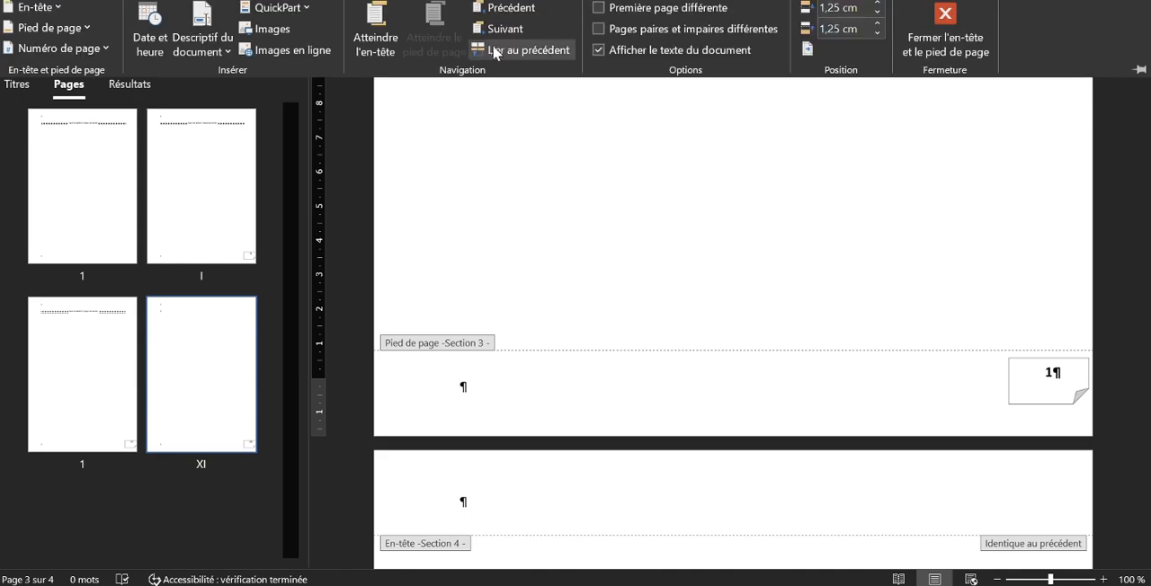
pyautogui.click(486, 50)
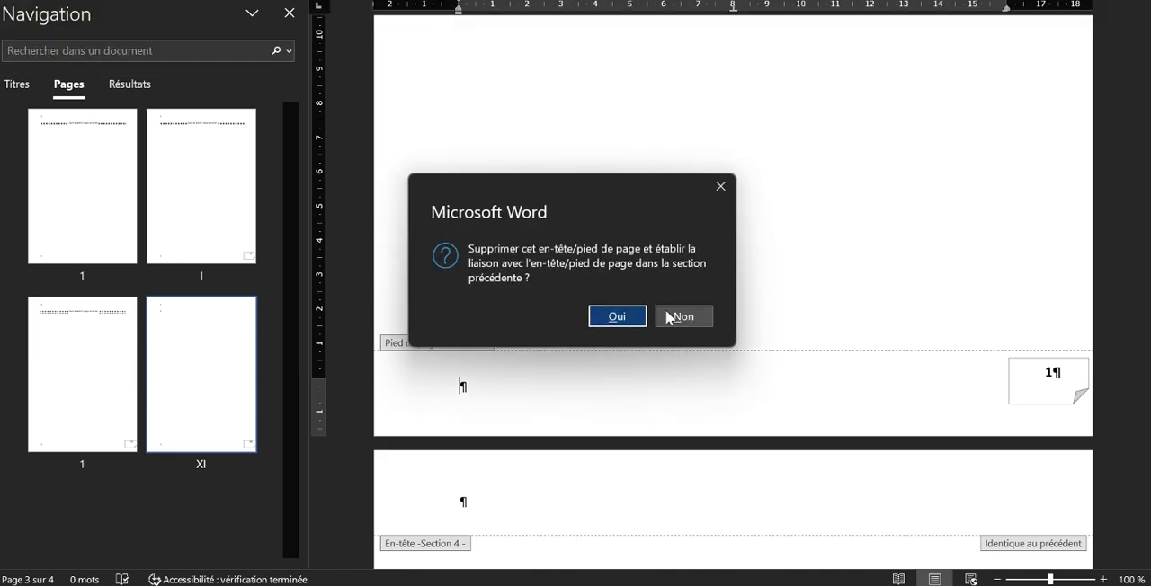
pyautogui.click(614, 316)
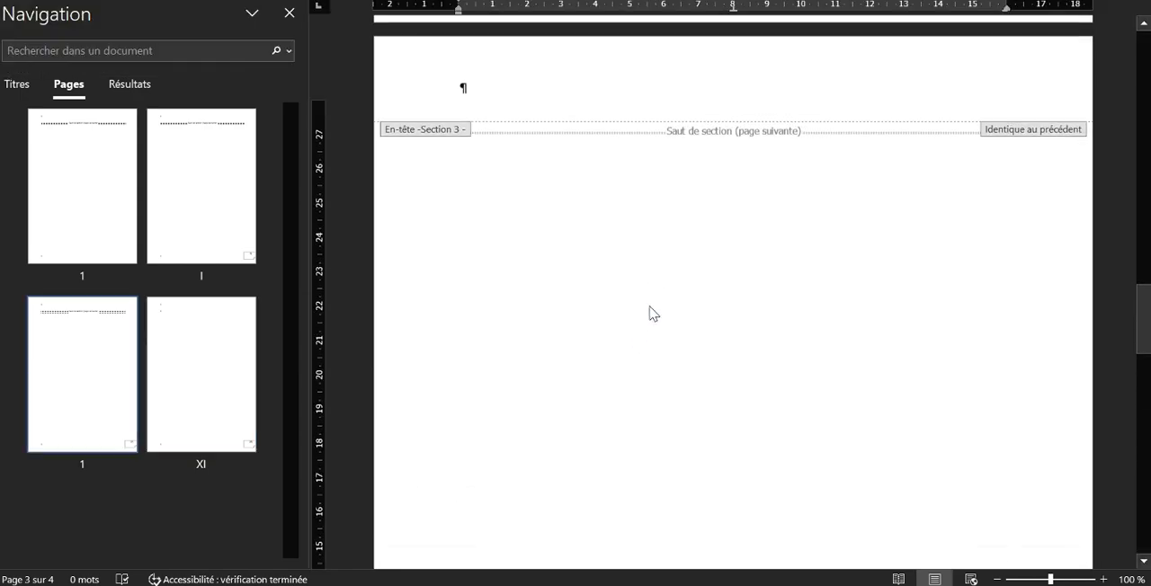
# Link the section 2 footer to the cover section's footer and accept replacing its content
pyautogui.scroll(5, 649, 312)
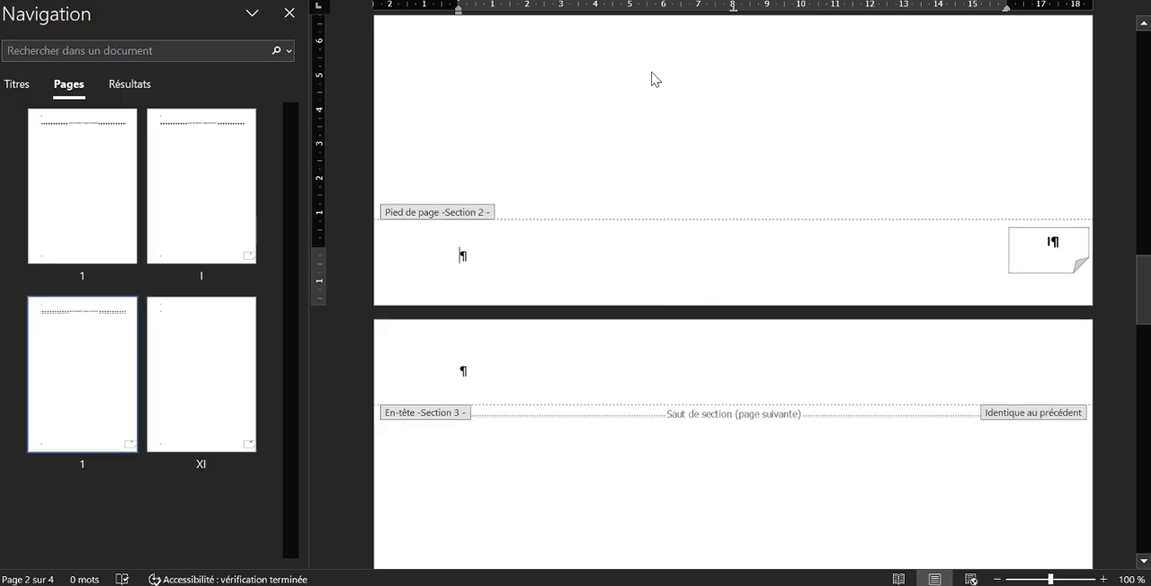
pyautogui.click(661, 0)
pyautogui.click(495, 47)
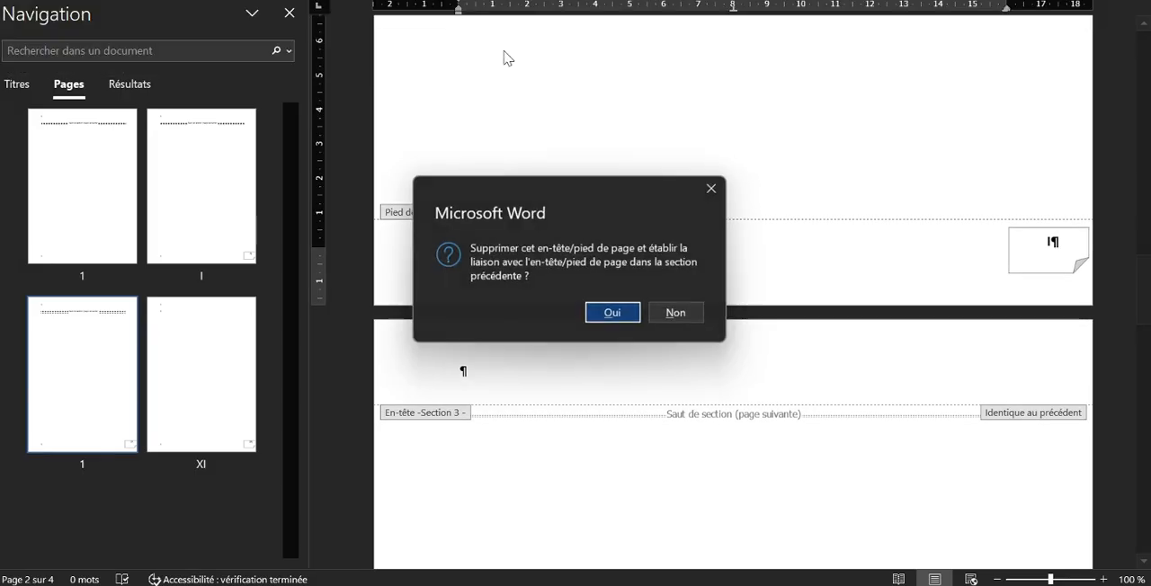
pyautogui.click(615, 318)
pyautogui.scroll(20, 641, 314)
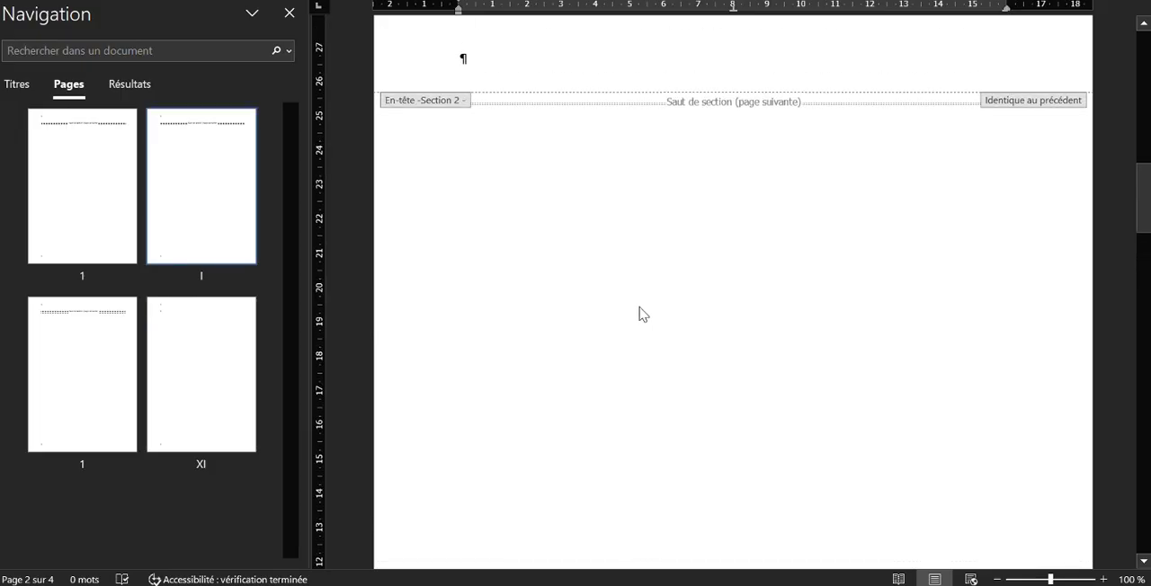
# Paste the copied text "Rapport de Licence Professionnel réalisé par Prénom_Nom Option Réseau Informatique 2025-2026" into the section 2 footer
pyautogui.scroll(-3, 641, 314)
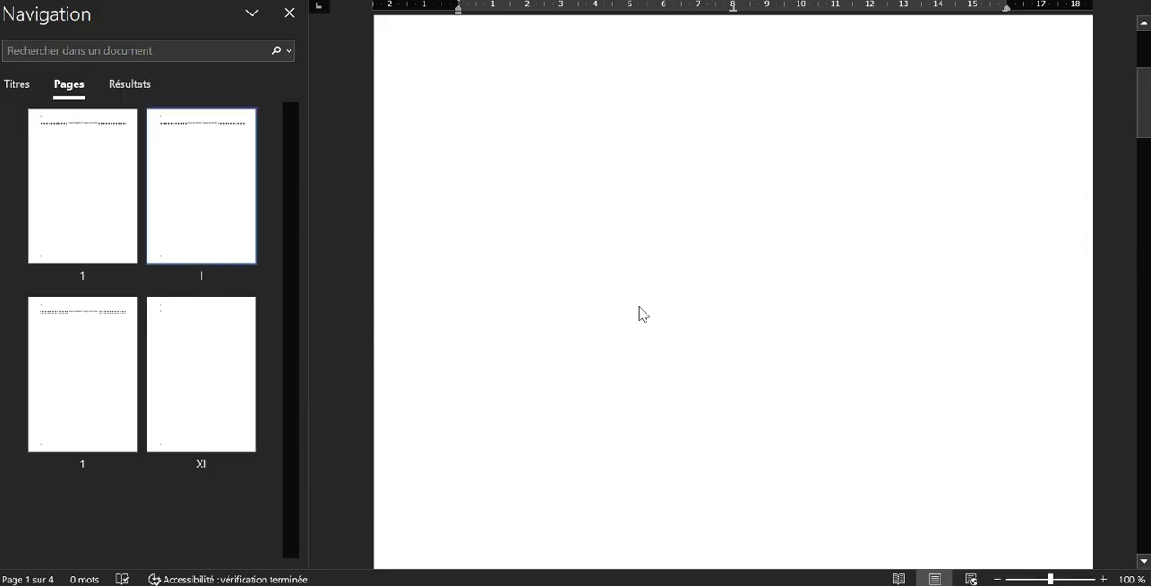
pyautogui.scroll(-15, 649, 303)
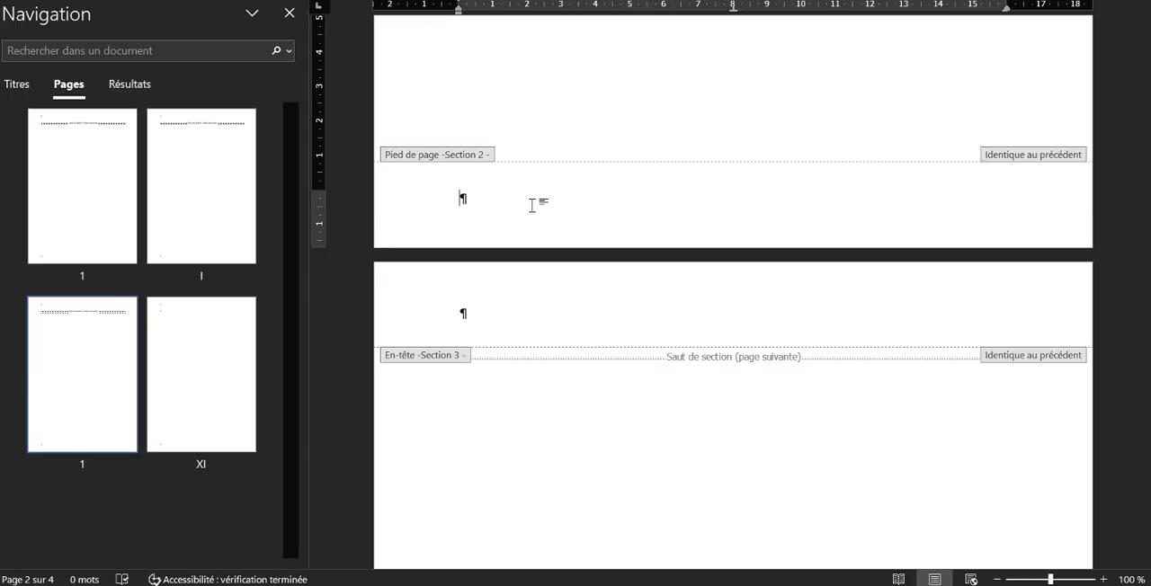
pyautogui.write('Rapport de Licence Professionnel réalisé par Prénom Nom Option Réseau Informatique 2025-2026')
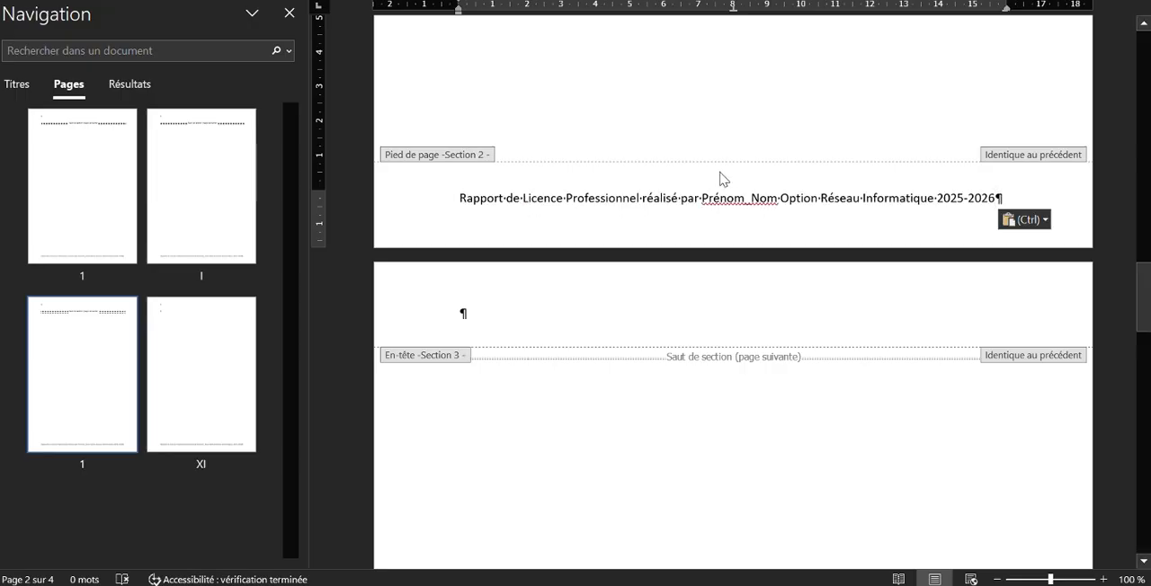
pyautogui.scroll(-12, 779, 267)
pyautogui.scroll(-12, 785, 277)
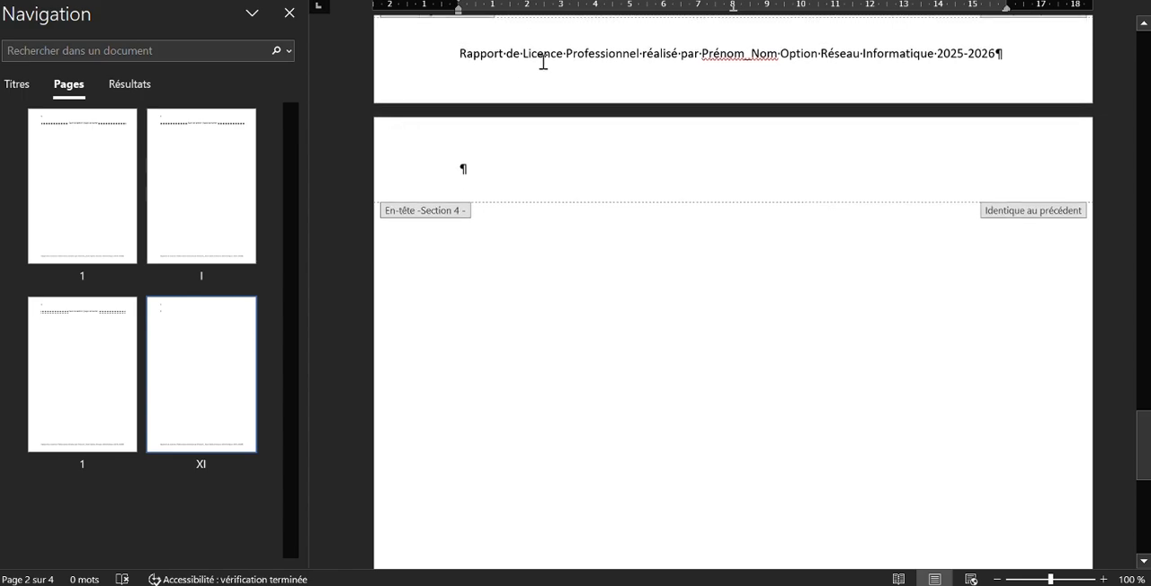
# Split the section 2 footer text after "Prénom_Nom" so "Option Réseau Informatique 2025-2026" starts a second line
pyautogui.scroll(10, 763, 305)
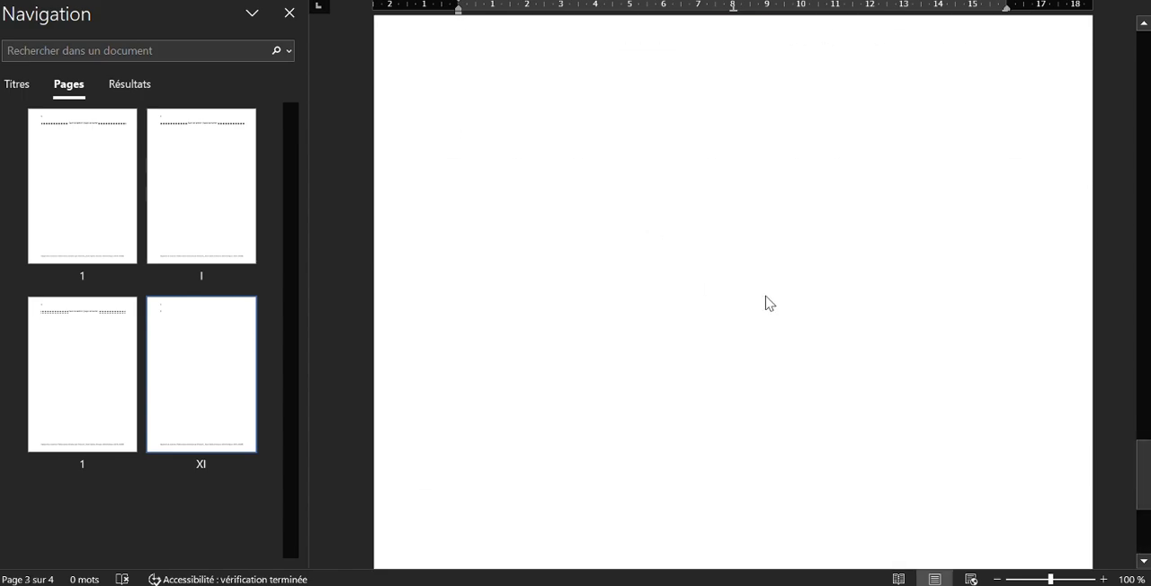
pyautogui.scroll(2, 755, 270)
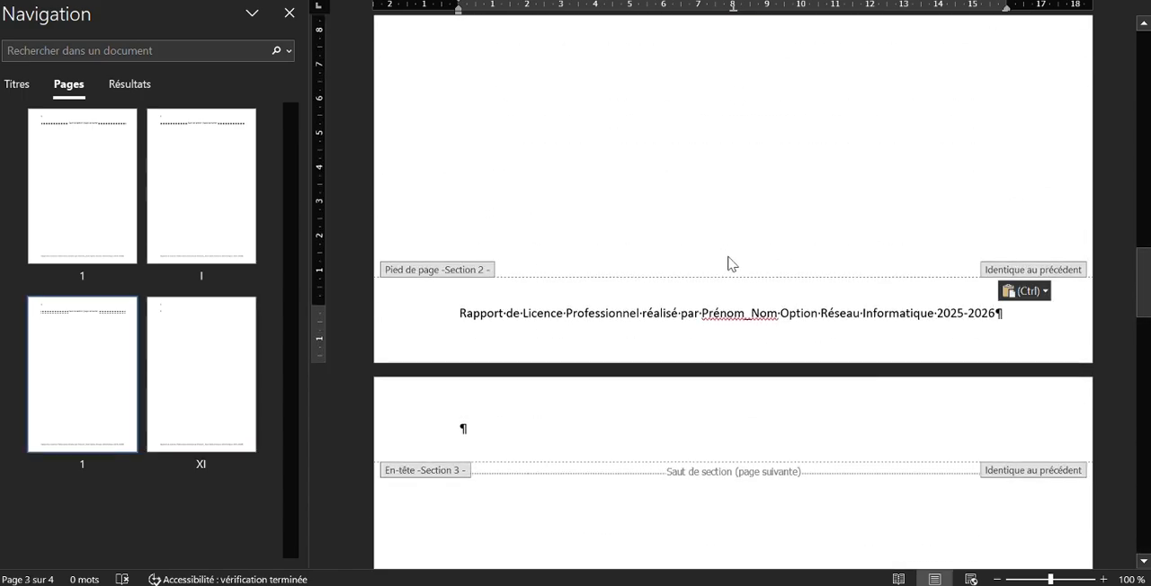
pyautogui.click(780, 312)
pyautogui.press('Return')
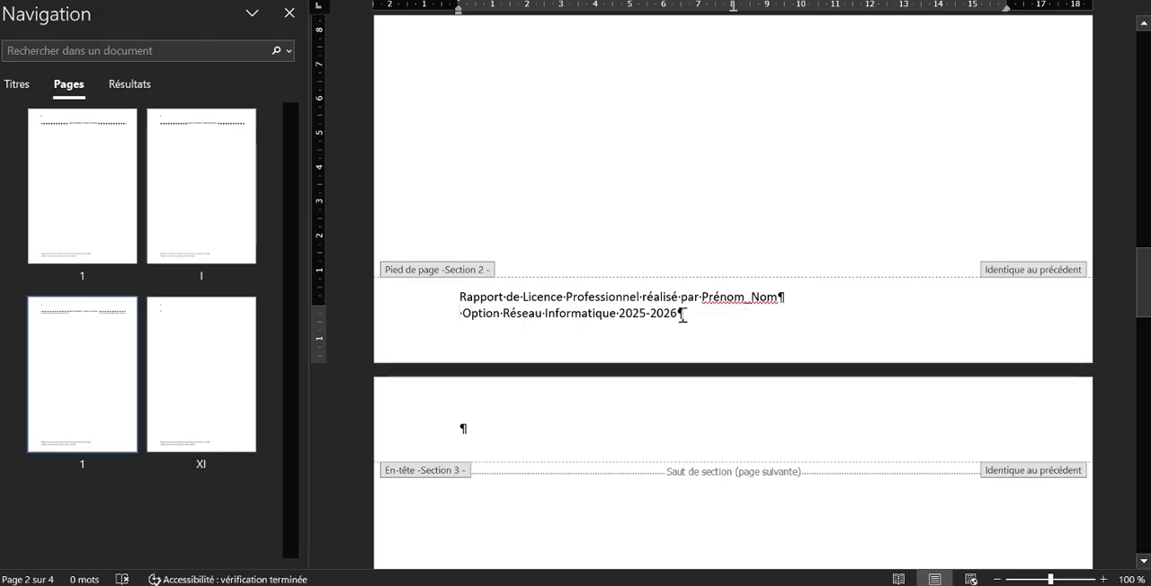
# Unlink the section 2 footer from the cover section's footer
pyautogui.scroll(10, 689, 319)
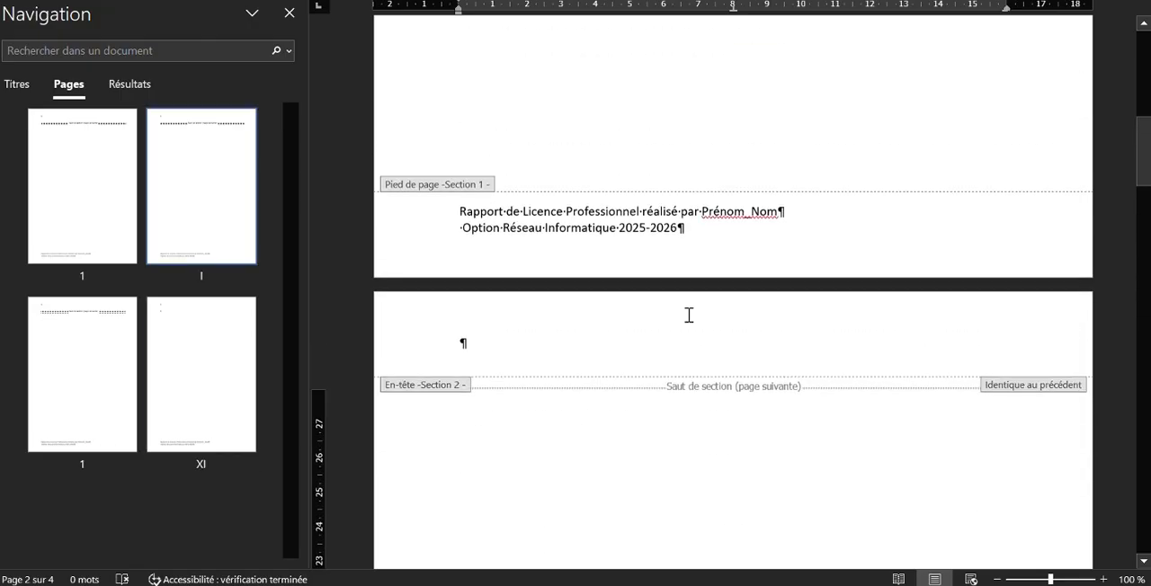
pyautogui.scroll(20, 689, 315)
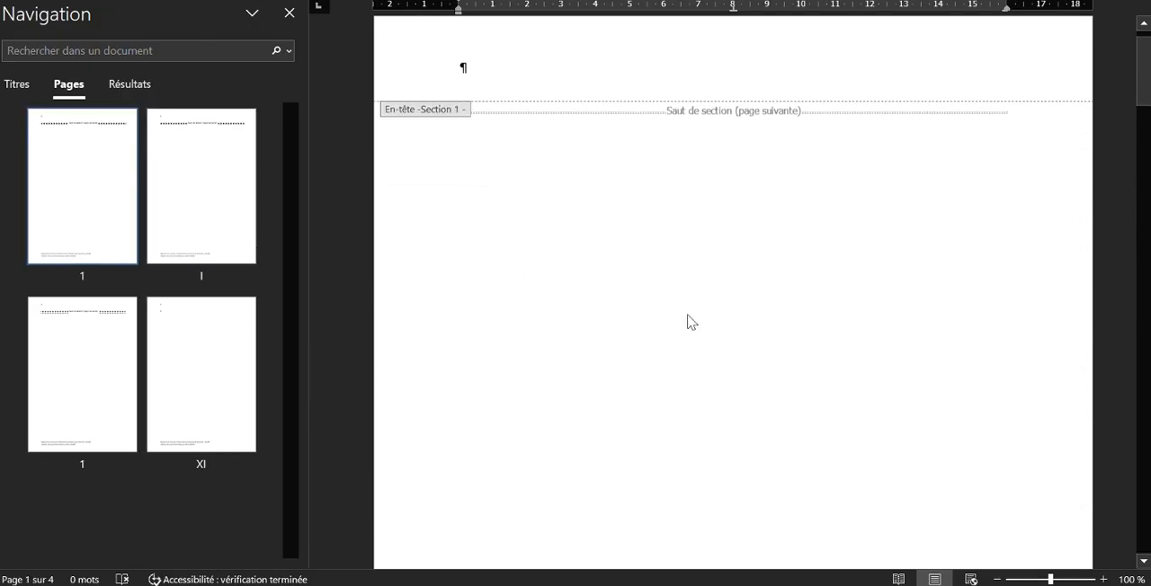
pyautogui.scroll(-10, 691, 322)
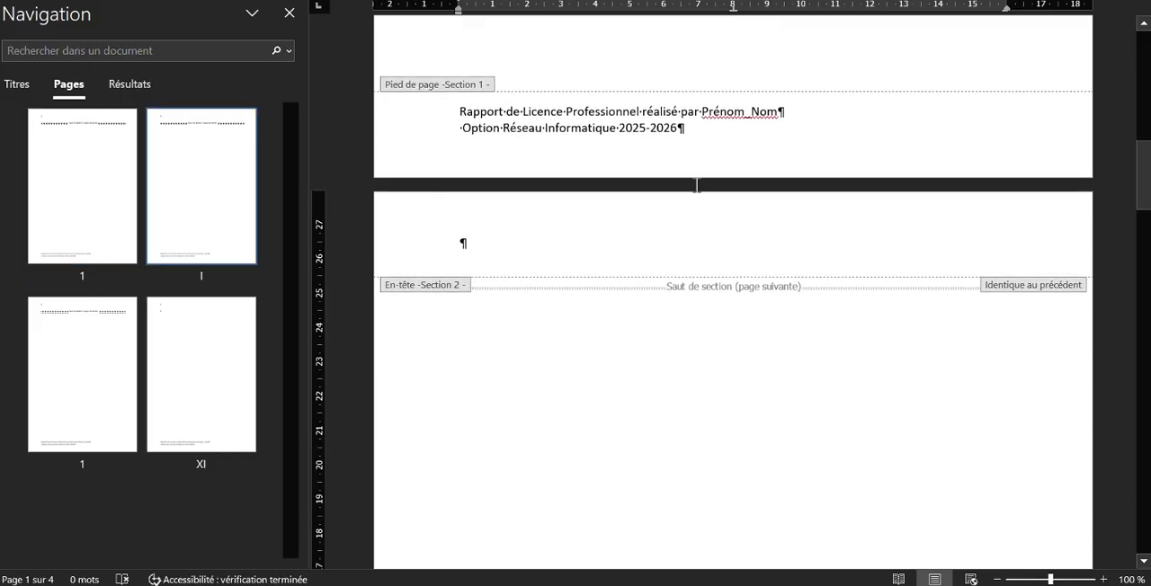
pyautogui.doubleClick(686, 132)
pyautogui.scroll(-5, 969, 470)
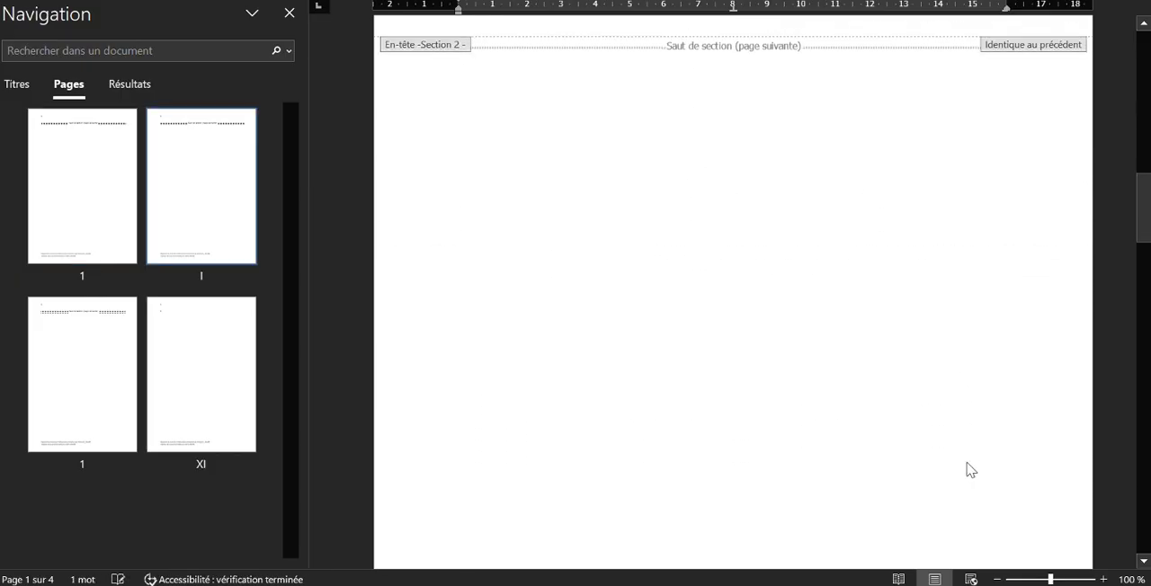
pyautogui.scroll(-5, 970, 469)
pyautogui.click(1035, 334)
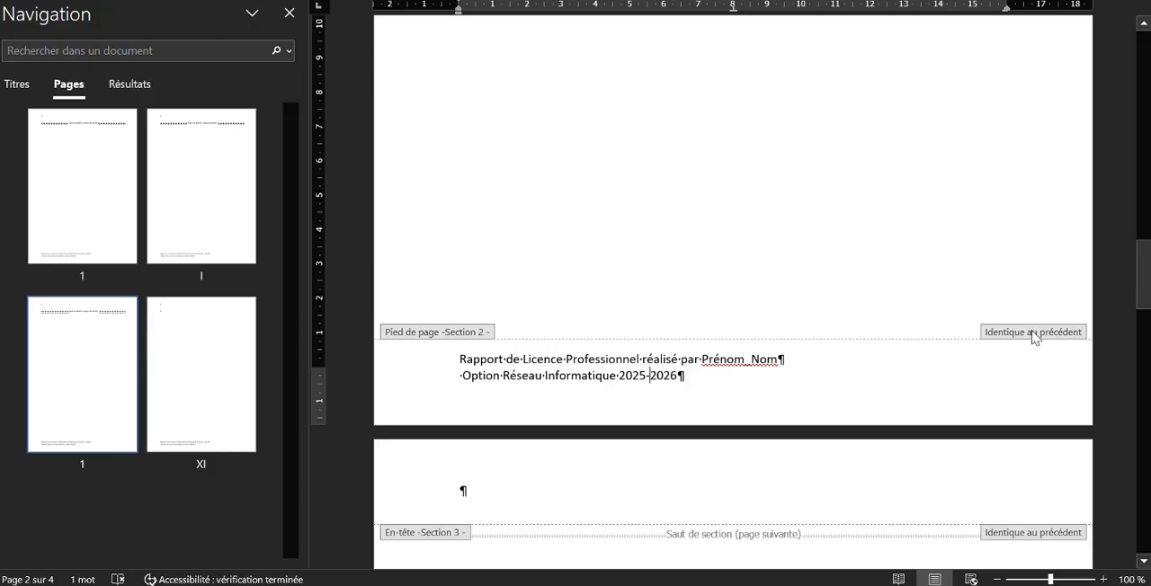
pyautogui.click(804, 0)
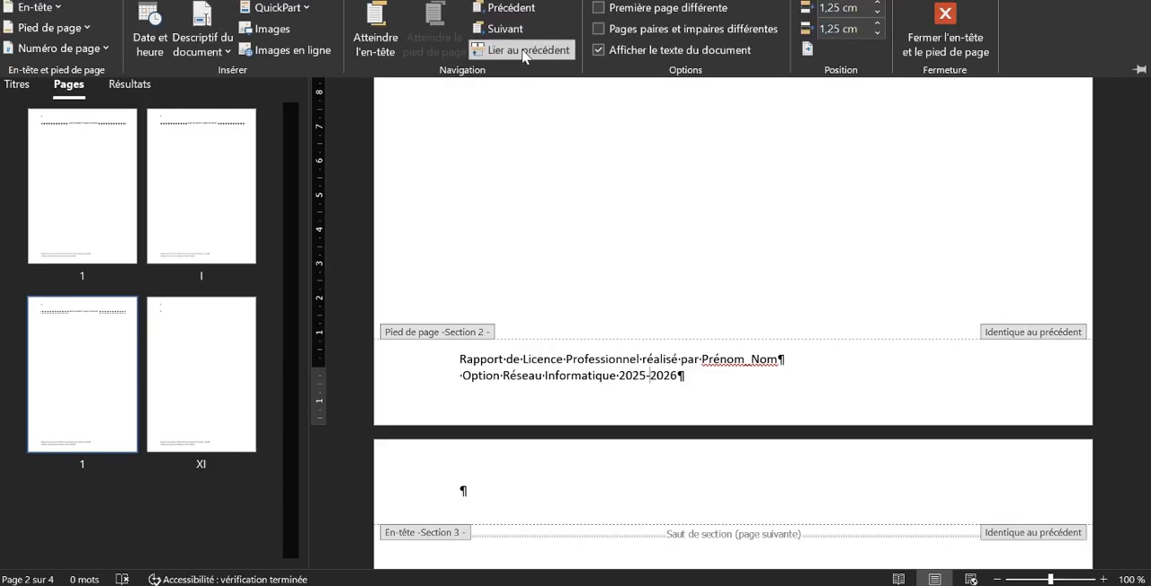
pyautogui.click(524, 50)
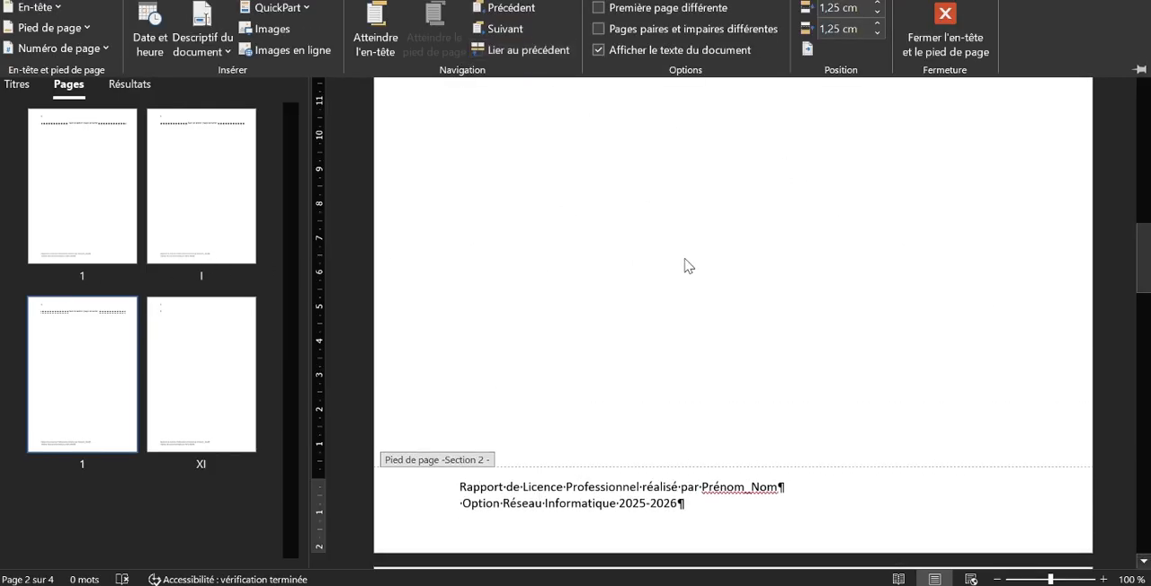
# Delete both lines of footer text from the cover section
pyautogui.scroll(-1, 687, 267)
pyautogui.scroll(-3, 685, 269)
pyautogui.scroll(5, 686, 269)
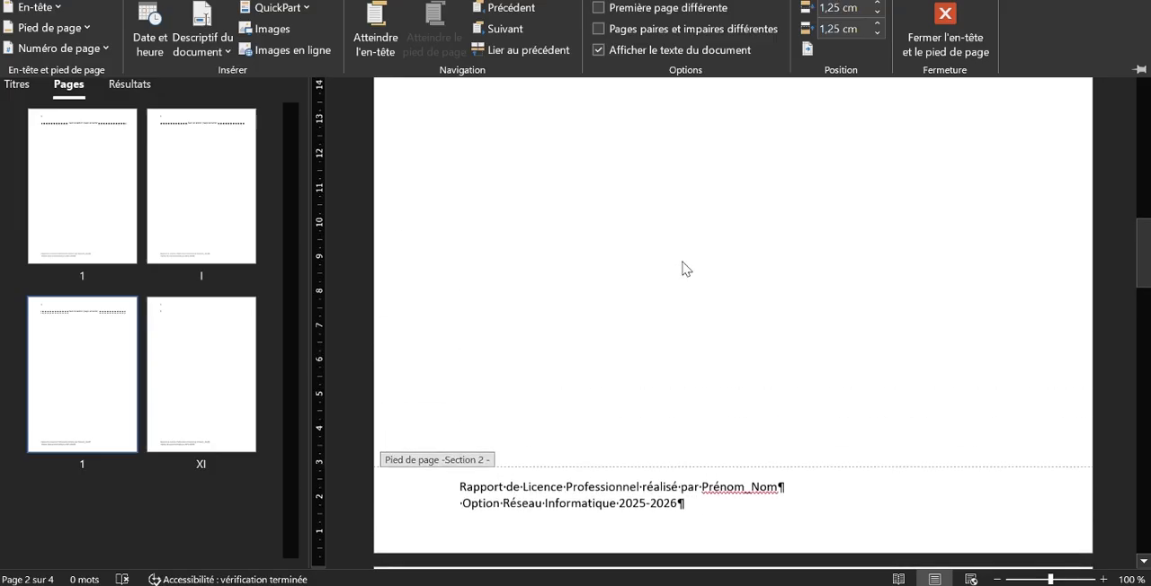
pyautogui.scroll(10, 684, 267)
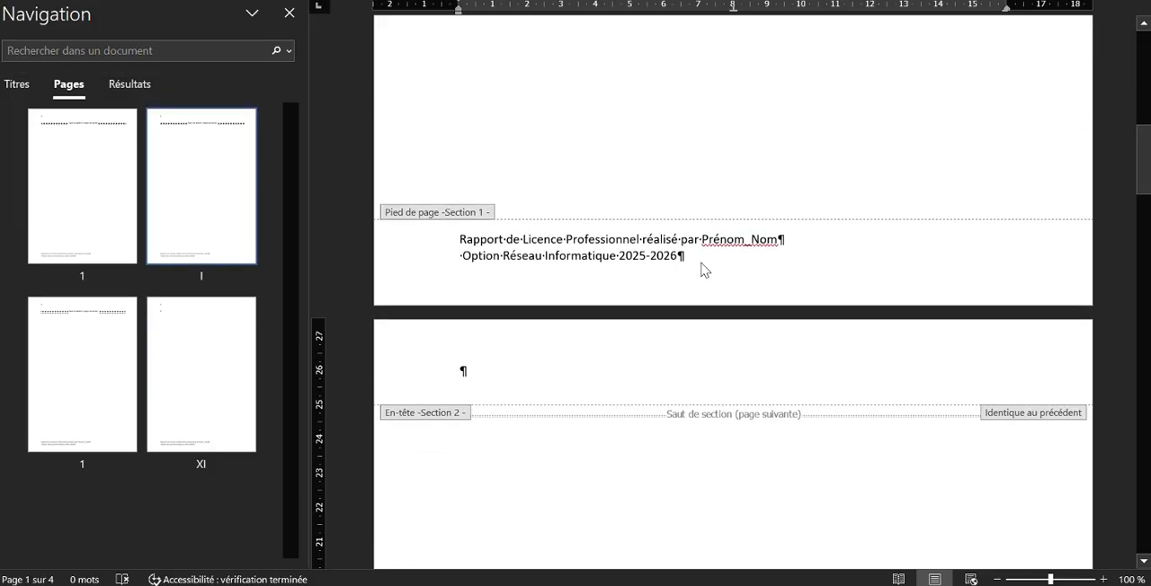
pyautogui.moveTo(460, 236); pyautogui.dragTo(710, 273)
pyautogui.press('Delete')
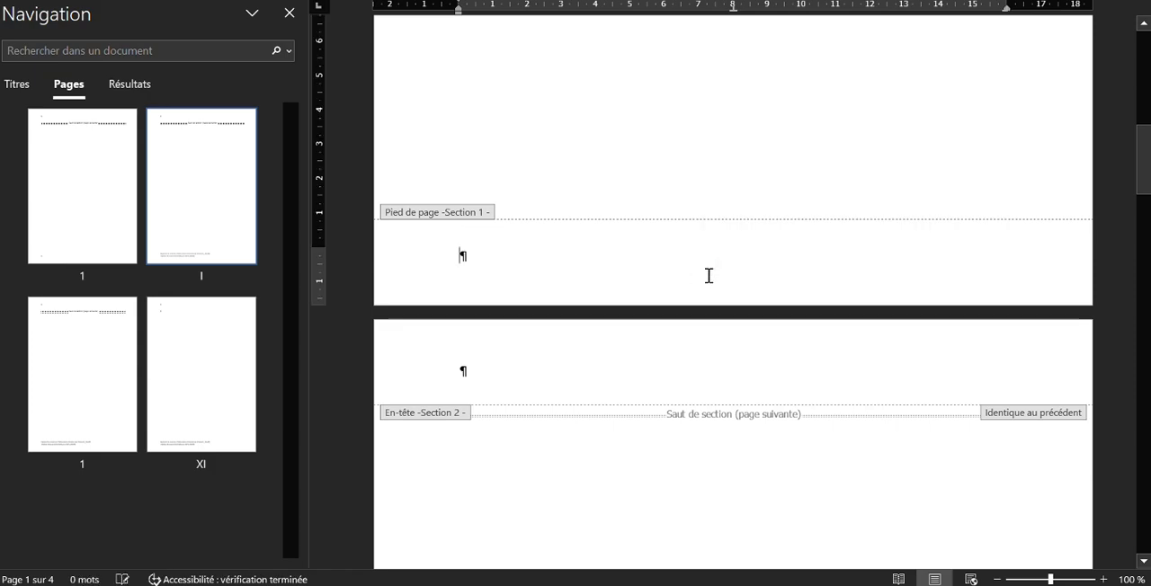
# Center both lines of the section 2 footer text
pyautogui.scroll(-5, 709, 280)
pyautogui.scroll(-5, 709, 281)
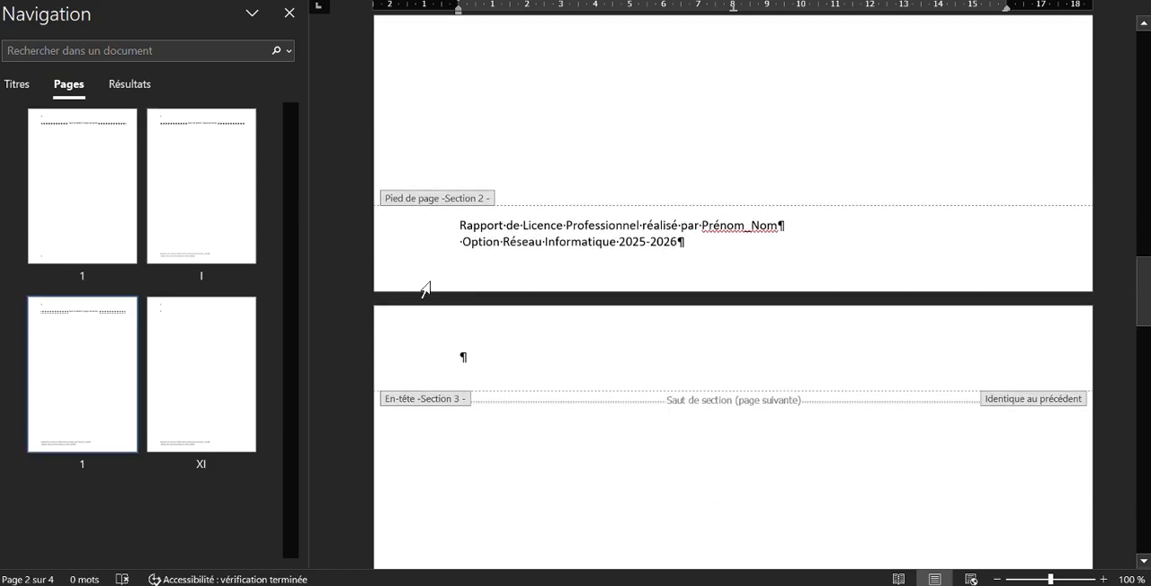
pyautogui.moveTo(466, 246); pyautogui.dragTo(677, 245)
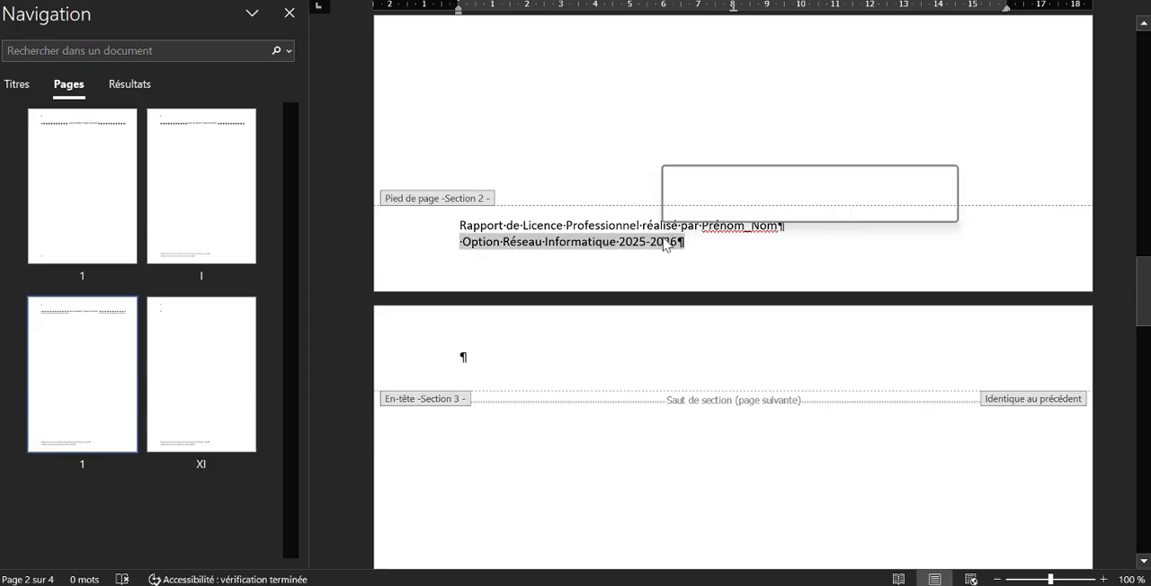
pyautogui.hotkey('ctrl', 'e')
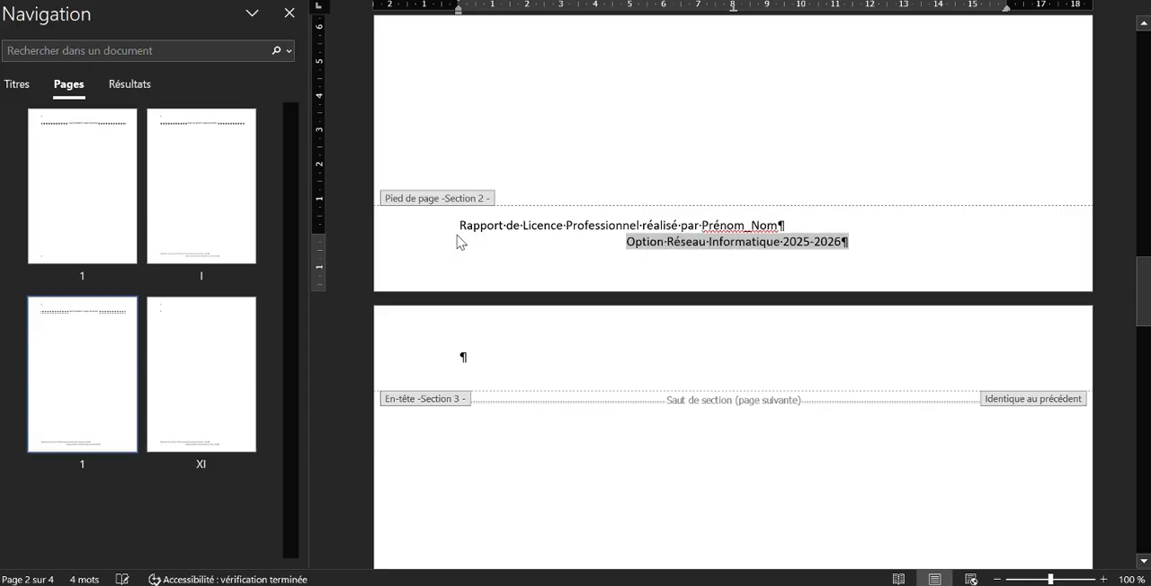
pyautogui.moveTo(459, 225); pyautogui.dragTo(779, 228)
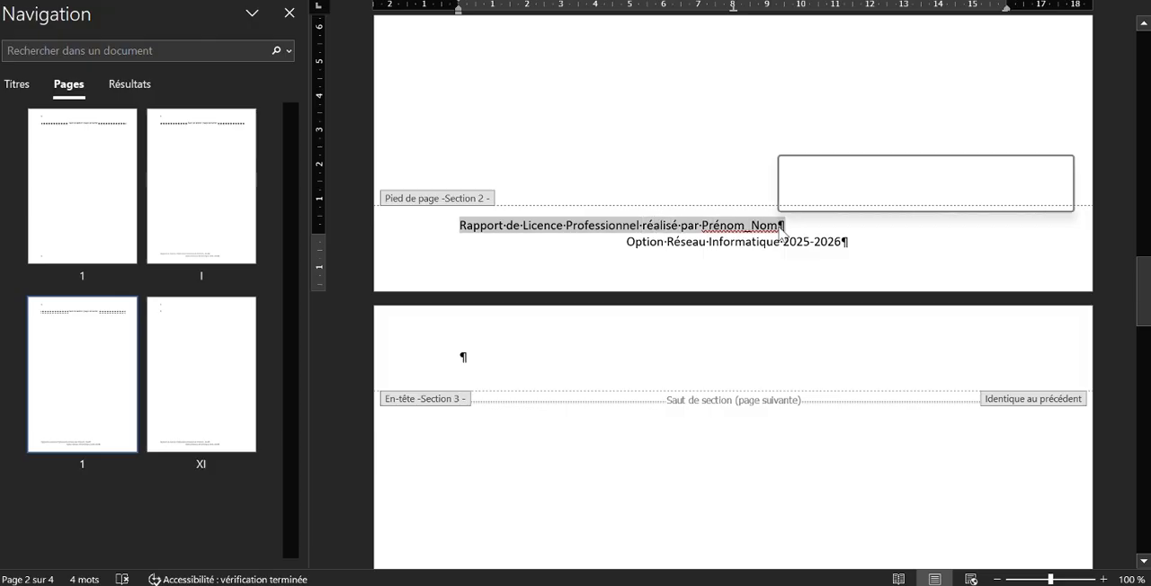
pyautogui.hotkey('ctrl', 'e')
pyautogui.click(847, 243)
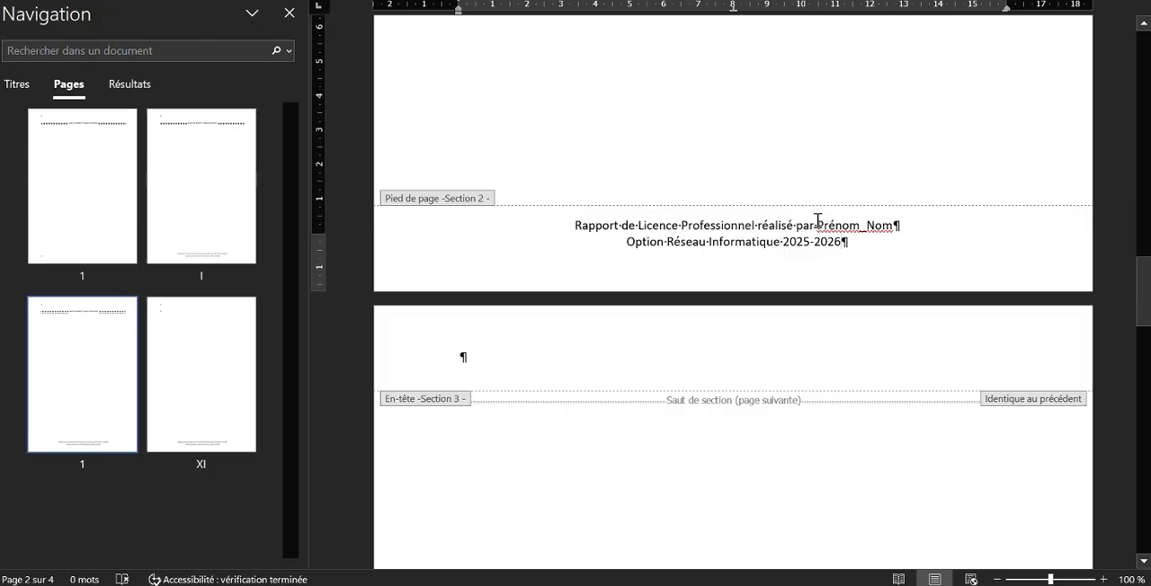
# Make "Prénom_Nom" and "Réseau Informatique" bold in the section 2 footer
pyautogui.moveTo(819, 220); pyautogui.dragTo(888, 230)
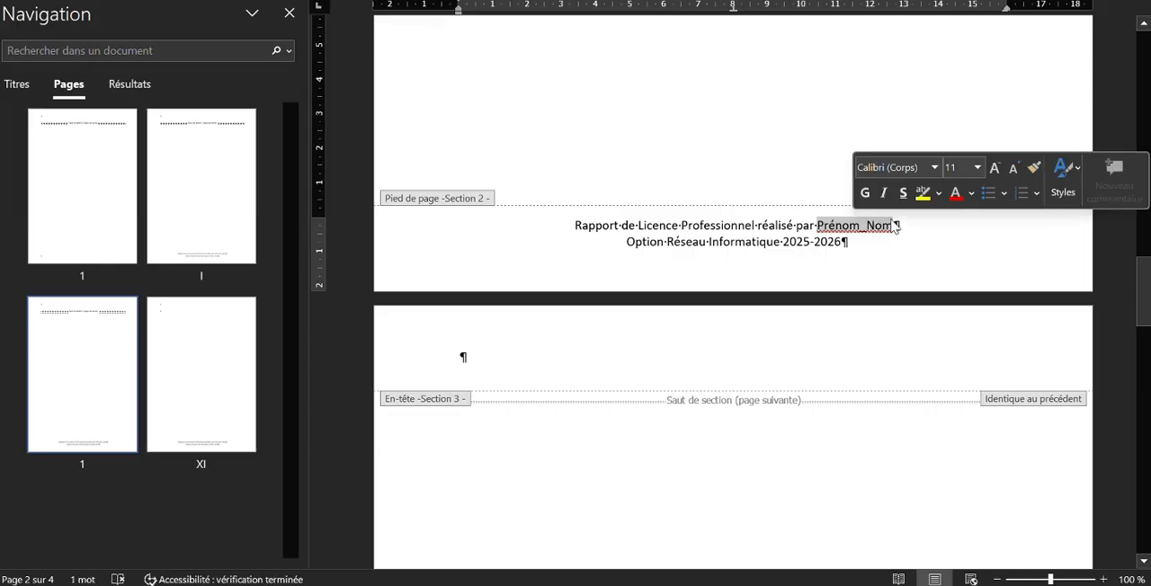
pyautogui.click(865, 193)
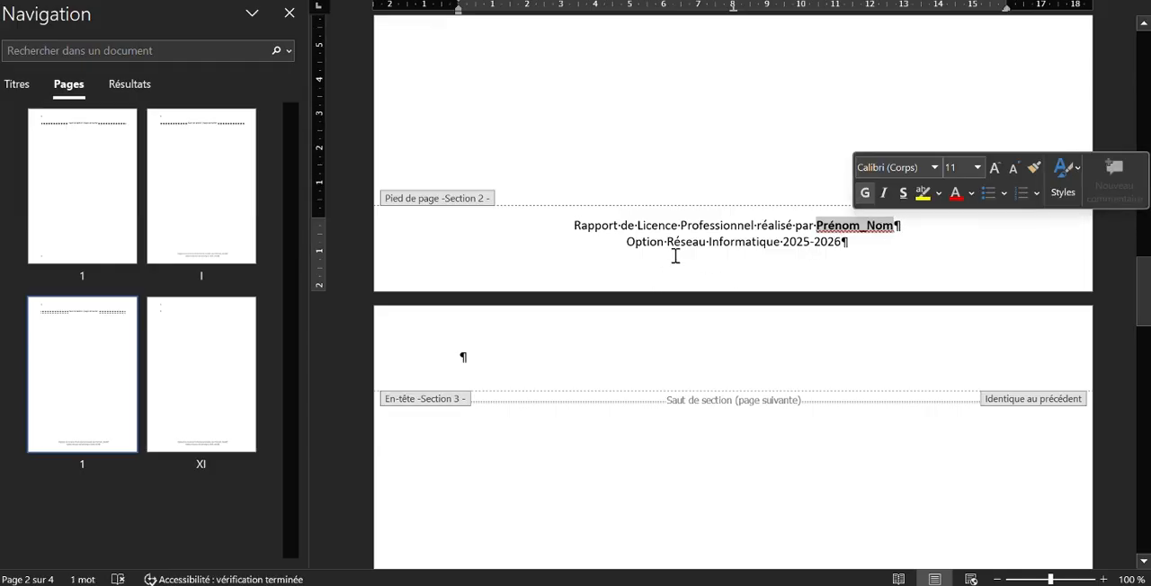
pyautogui.moveTo(667, 241); pyautogui.dragTo(783, 243)
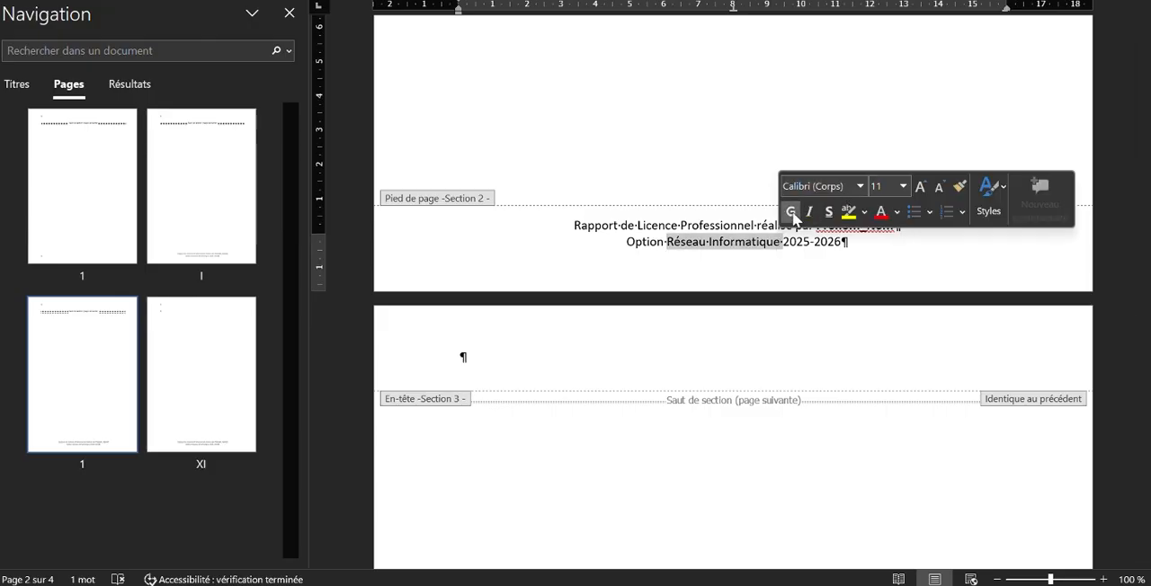
pyautogui.click(790, 212)
pyautogui.click(857, 256)
# Set both lines of the section 2 footer to size 12 and try to apply the Times New Roman font
pyautogui.moveTo(857, 256); pyautogui.dragTo(547, 225)
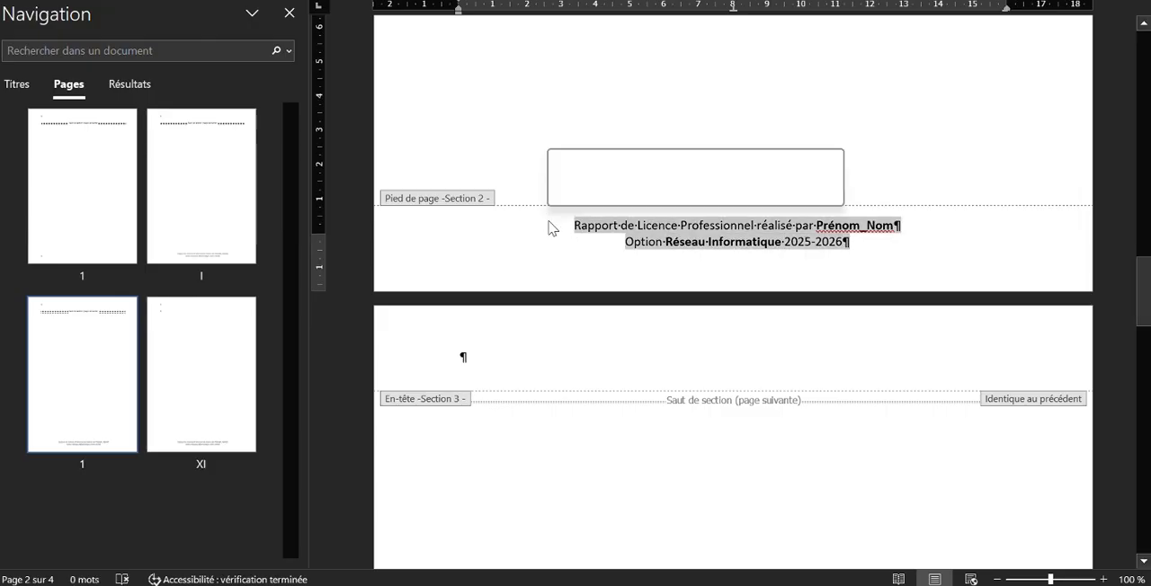
pyautogui.click(589, 164)
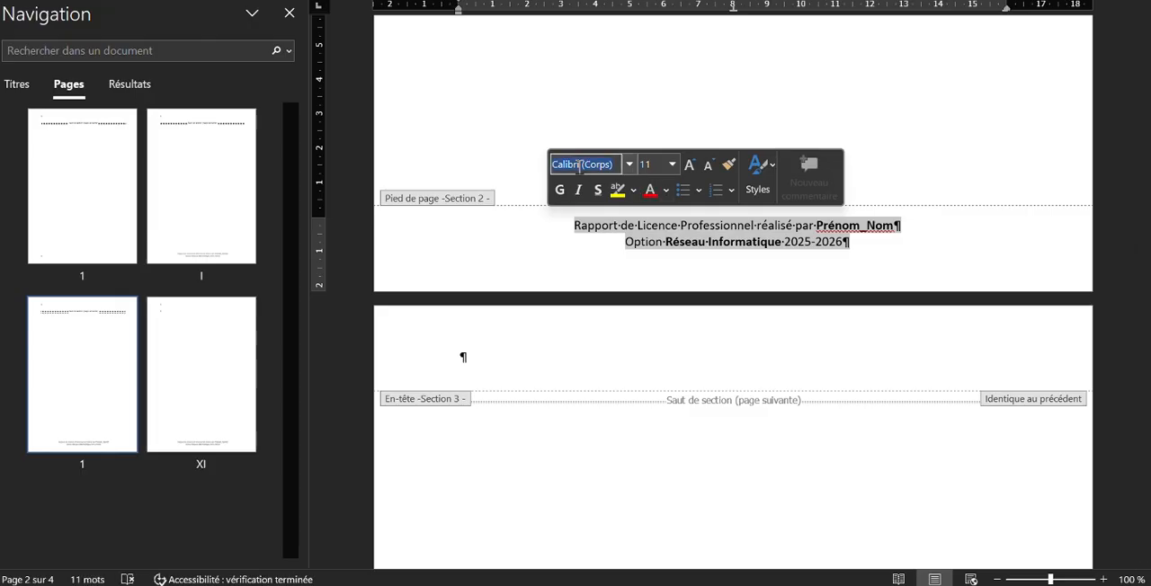
pyautogui.write('Times New Roman')
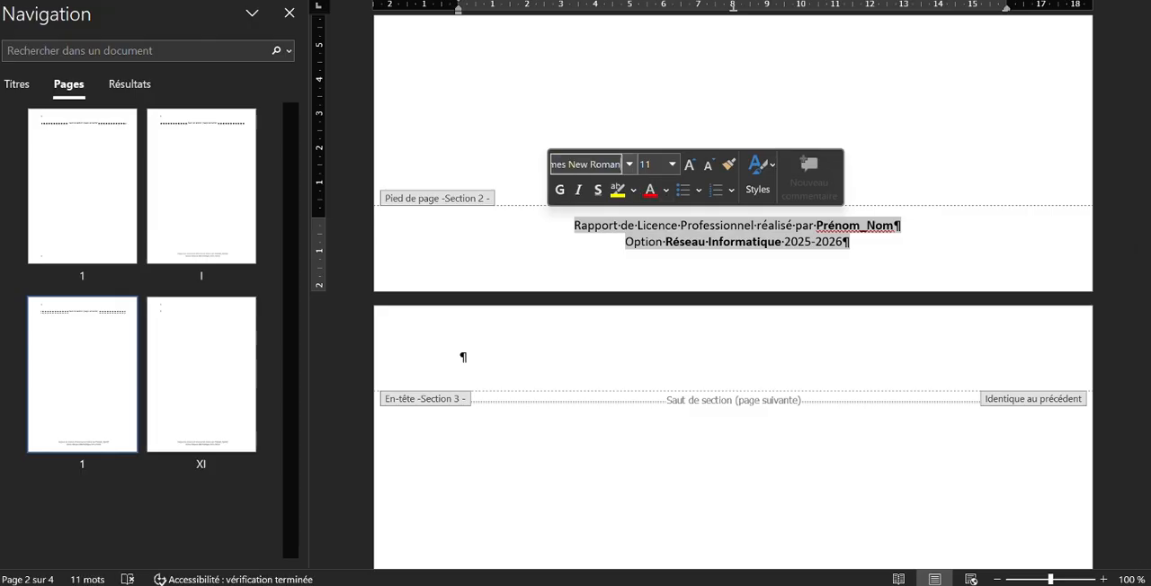
pyautogui.click(654, 163)
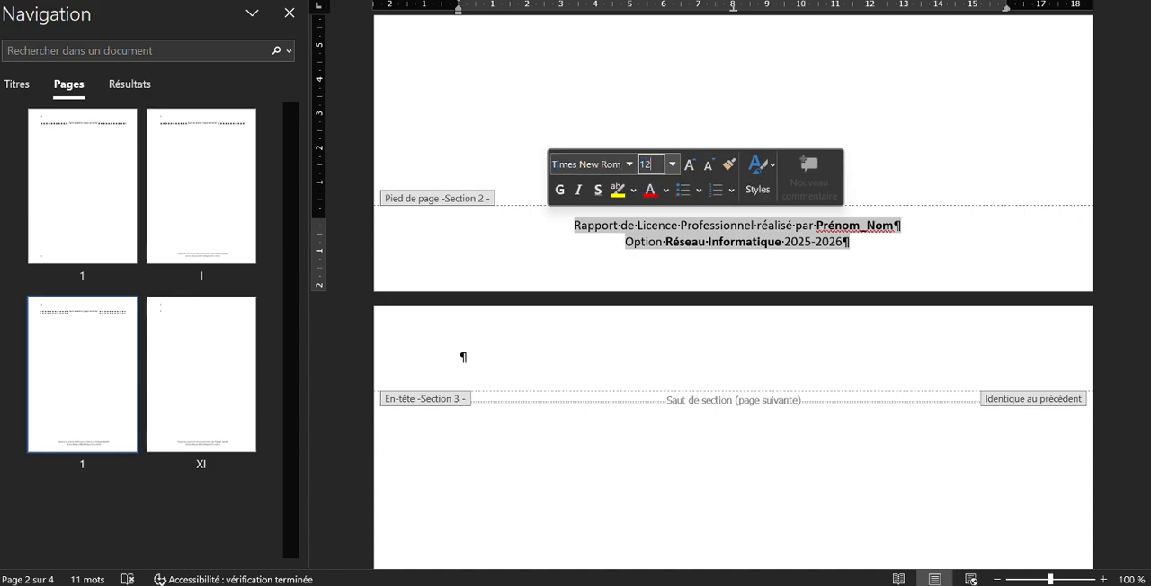
pyautogui.write('12')
pyautogui.press('Return')
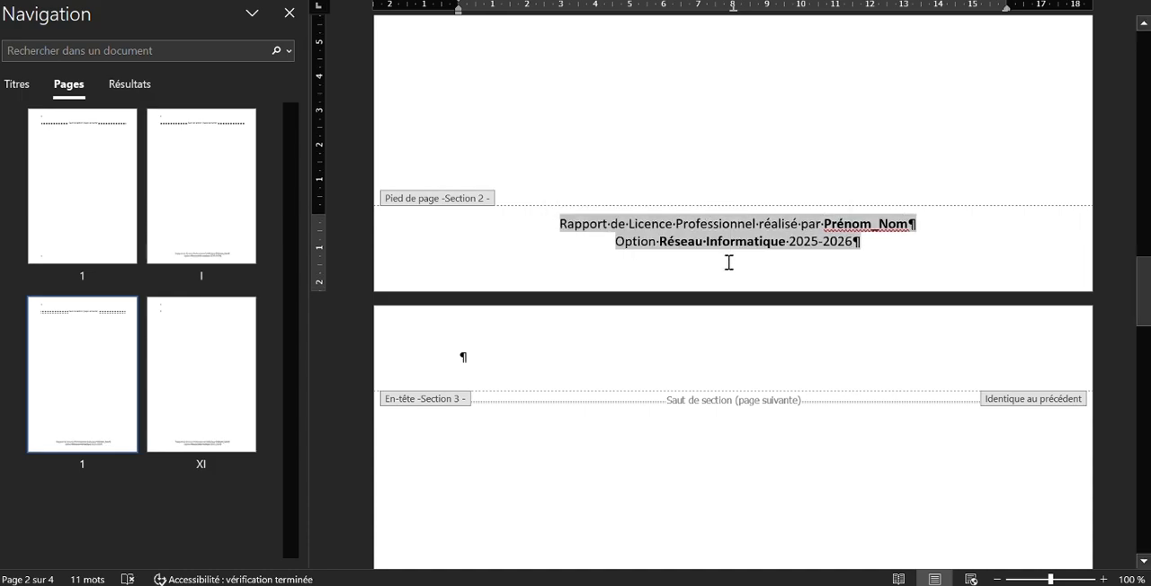
pyautogui.click(730, 241)
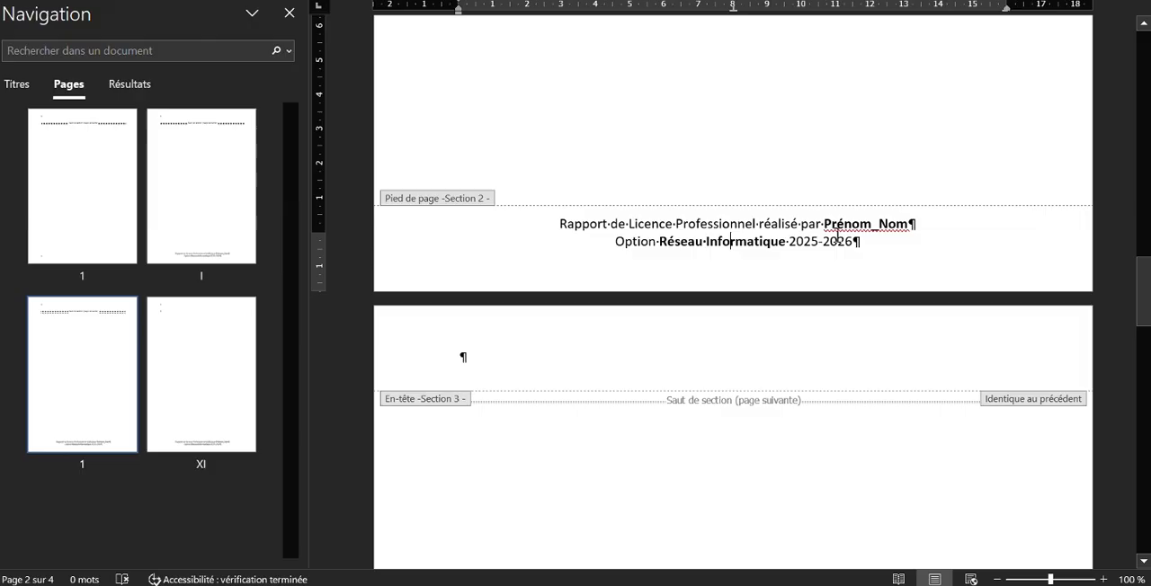
# Replace the bold "Prénom_Nom" placeholder in the section 2 footer with the author's first and last names joined by an underscore
pyautogui.click(908, 223)
pyautogui.press('BackSpace')
pyautogui.press('BackSpace')
pyautogui.press('BackSpace')
pyautogui.press('BackSpace')
pyautogui.press('BackSpace')
pyautogui.press('BackSpace')
pyautogui.press('BackSpace')
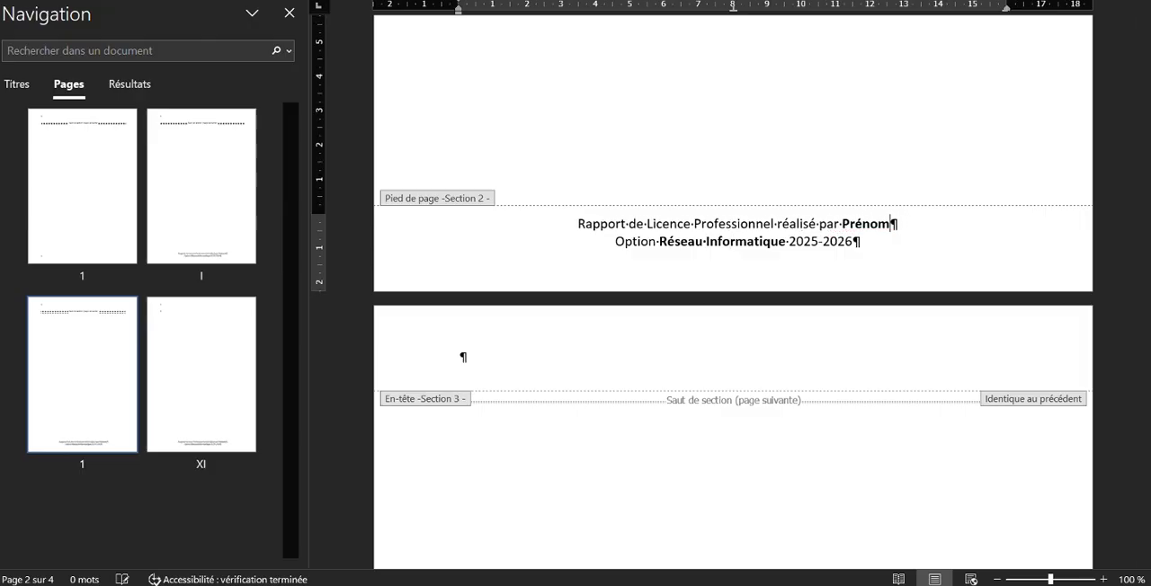
pyautogui.press('BackSpace')
pyautogui.press('BackSpace')
pyautogui.press('BackSpace')
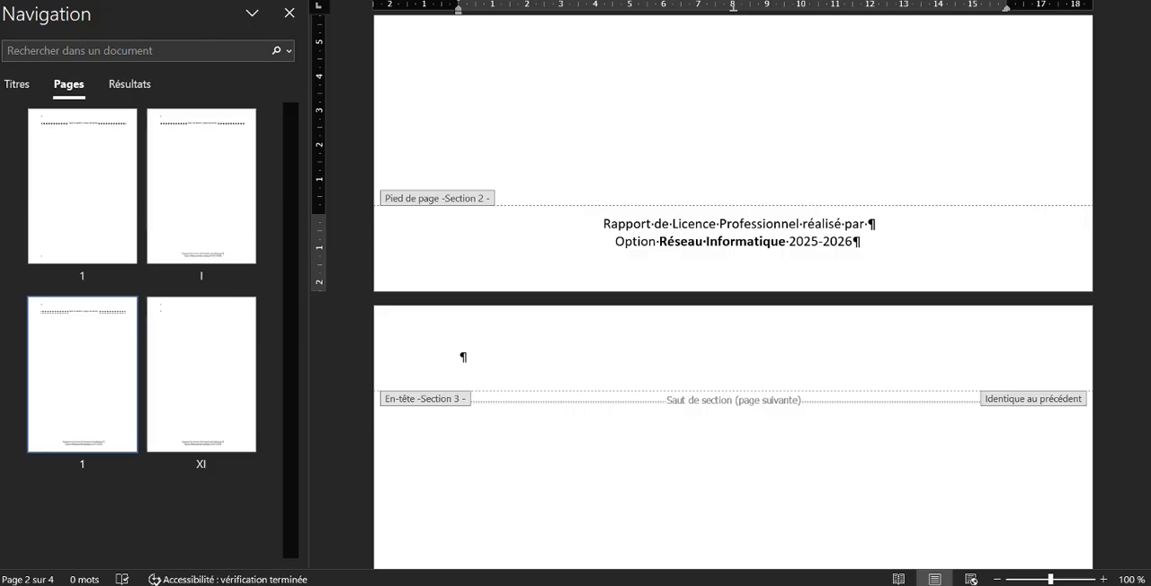
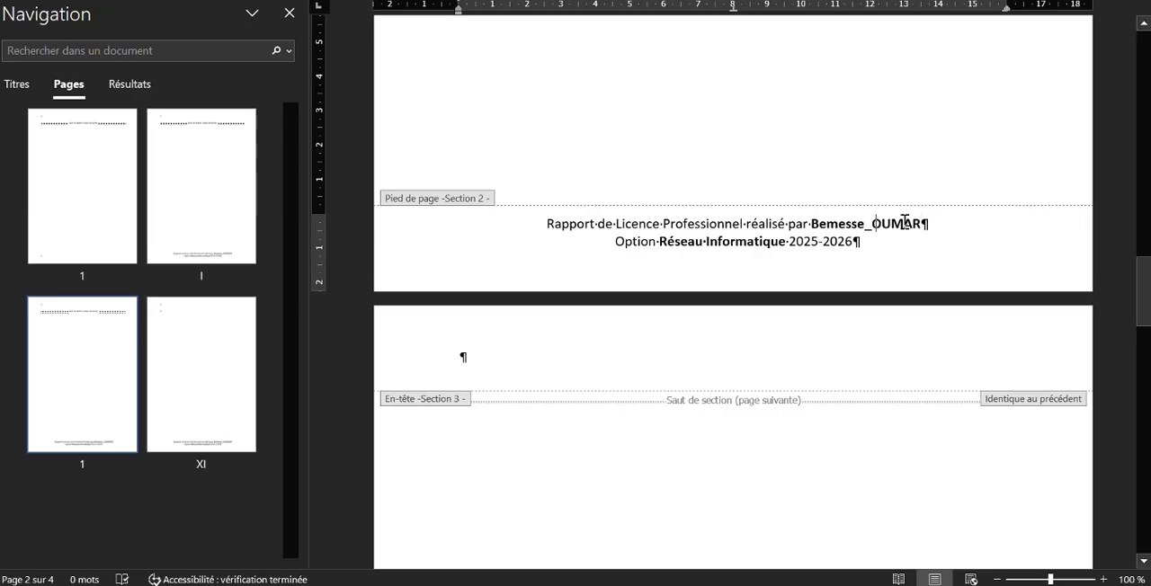
# Replace the underscore between the author's first and last names with a space in the section 2 footer
pyautogui.press('BackSpace')
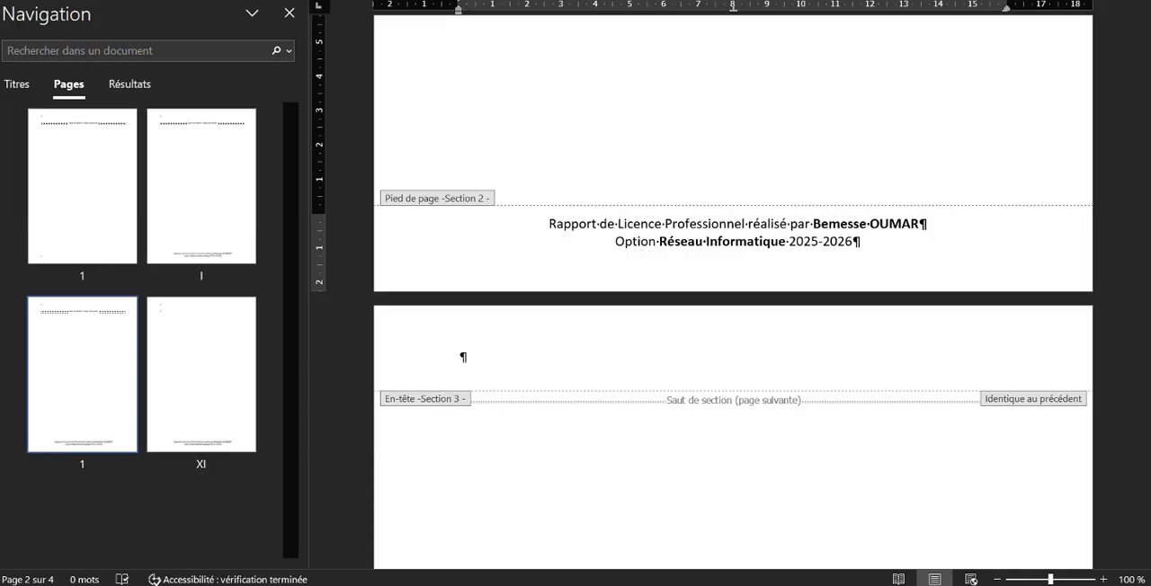
pyautogui.scroll(-10, 915, 390)
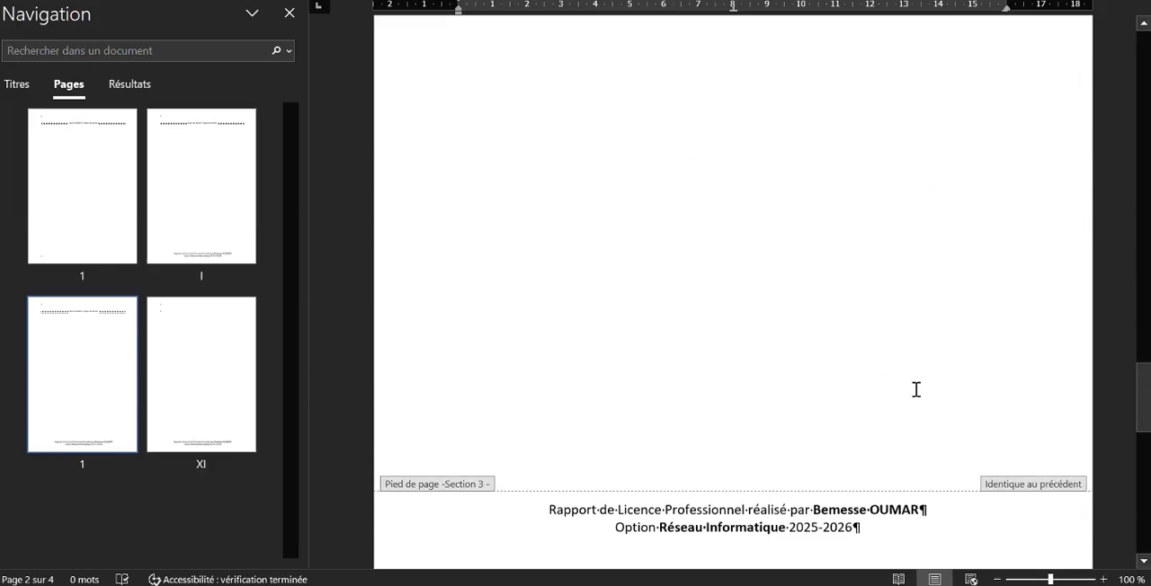
pyautogui.scroll(-3, 916, 389)
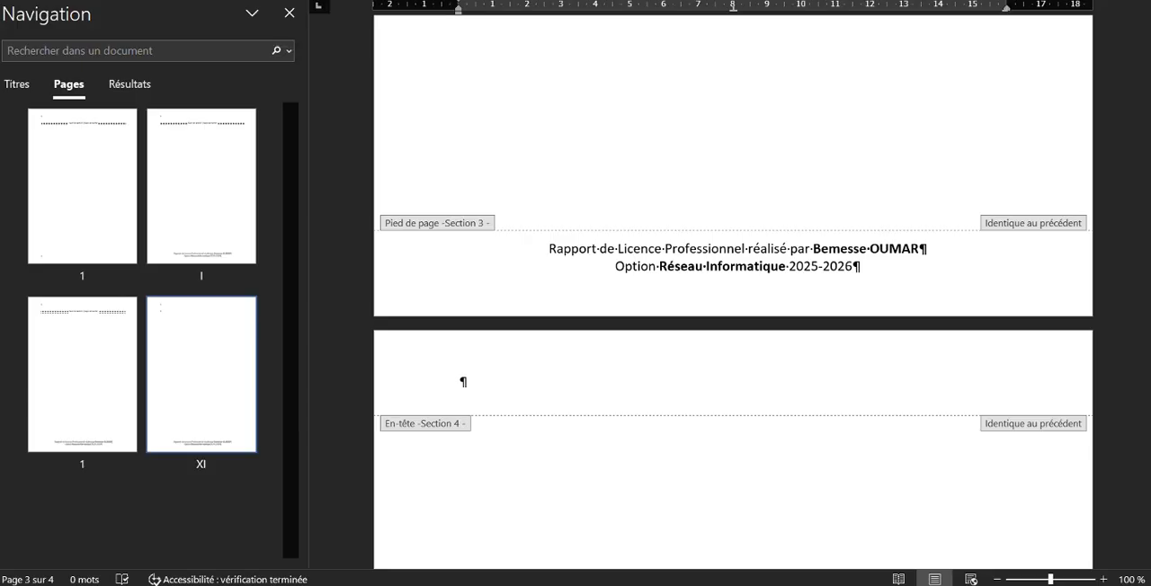
# Try to add an "Angle replié" page number at the bottom of the pages, and undo the insertion
pyautogui.click(683, 1)
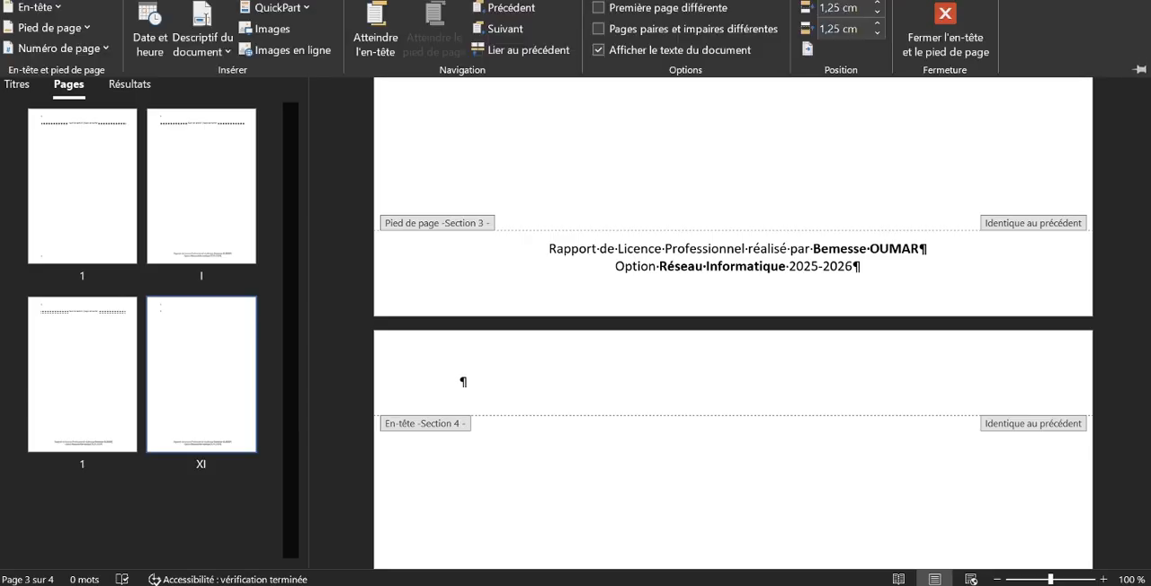
pyautogui.click(100, 45)
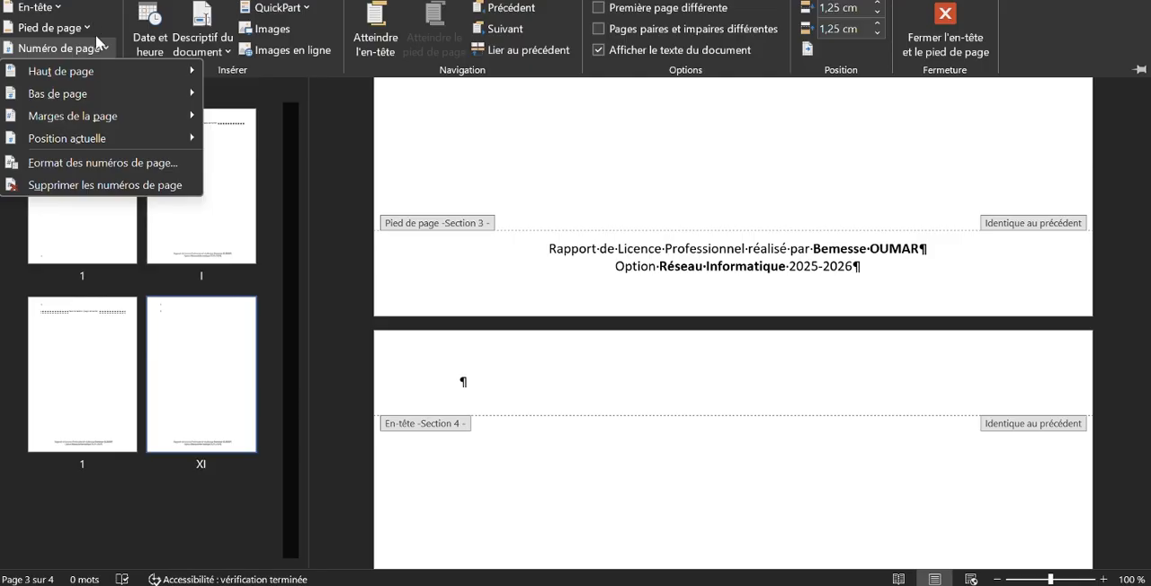
pyautogui.moveTo(116, 94)
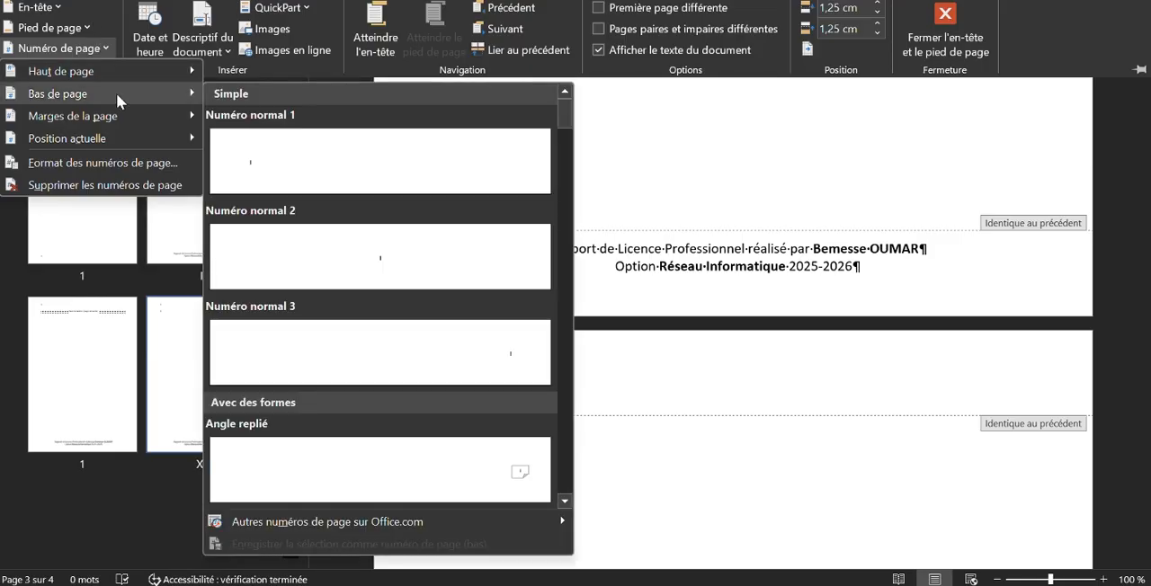
pyautogui.click(411, 454)
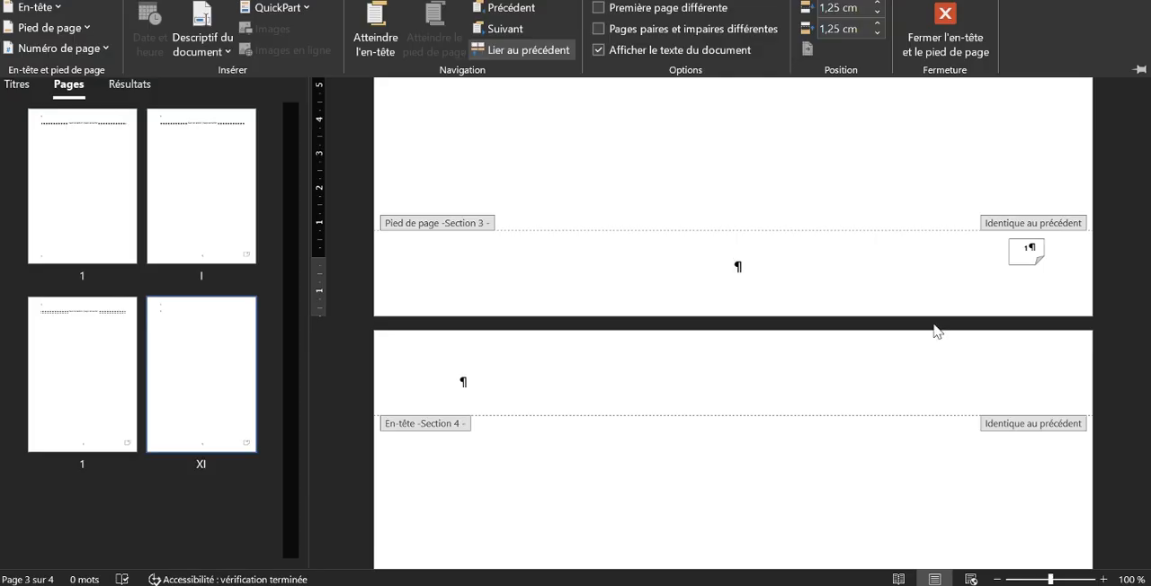
pyautogui.scroll(10, 935, 331)
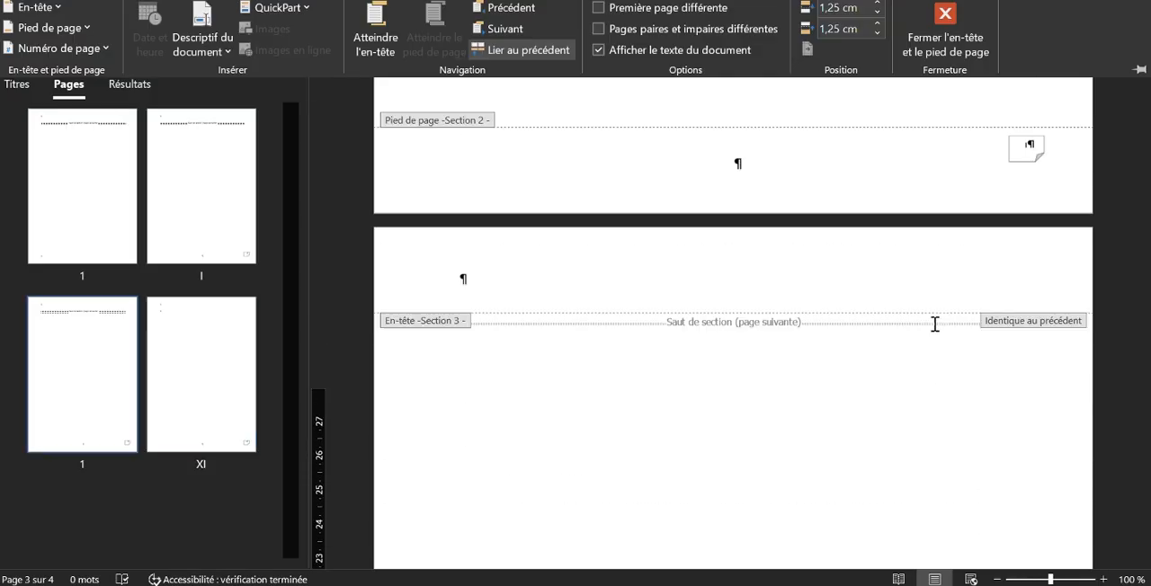
pyautogui.scroll(10, 934, 325)
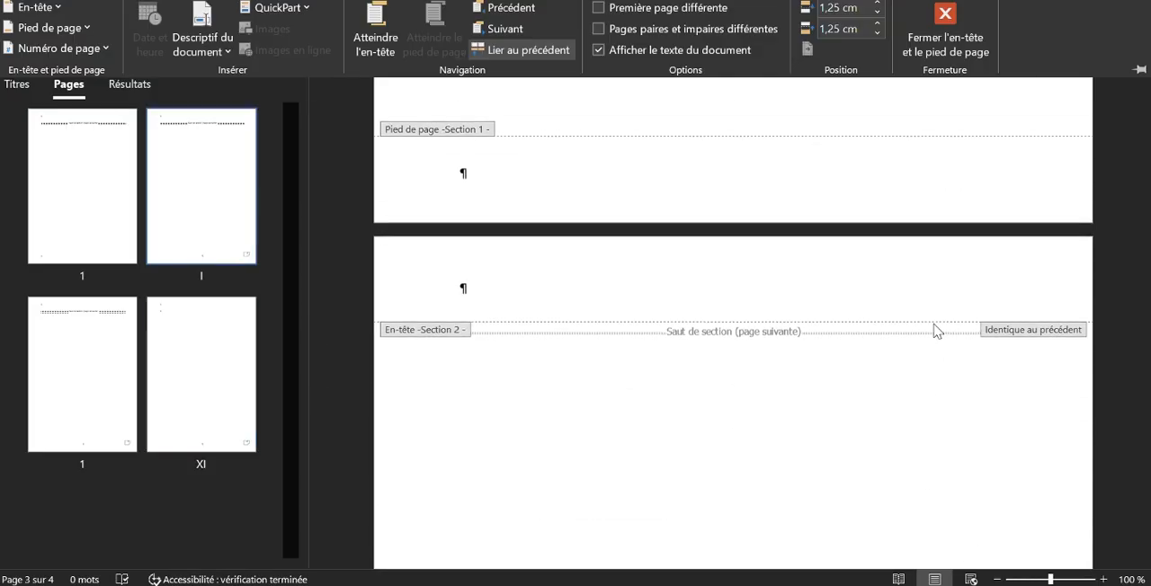
pyautogui.hotkey('ctrl', 'z')
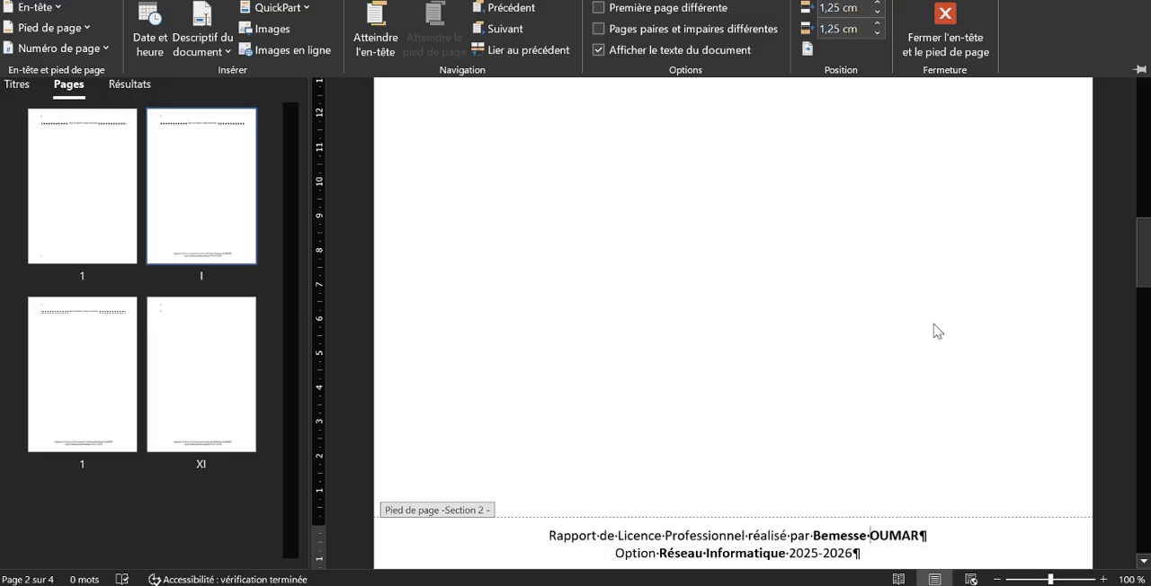
# Add spaces after "2025-2026" in the section 2 footer and try to insert an "Angle replié" page number at the bottom of the page
pyautogui.scroll(10, 934, 331)
pyautogui.scroll(-10, 934, 331)
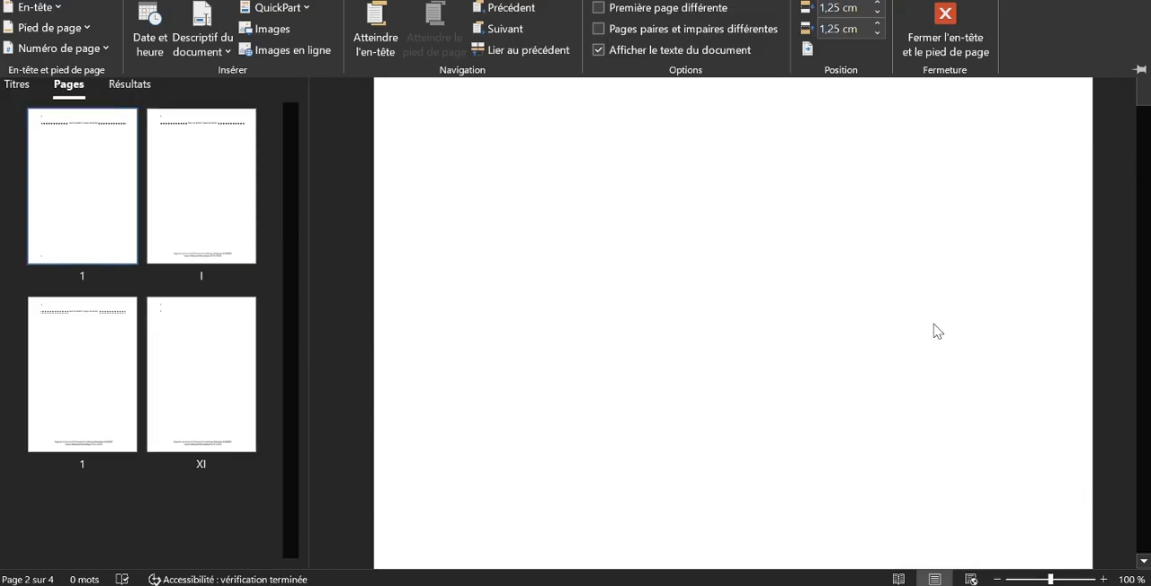
pyautogui.scroll(-3, 935, 323)
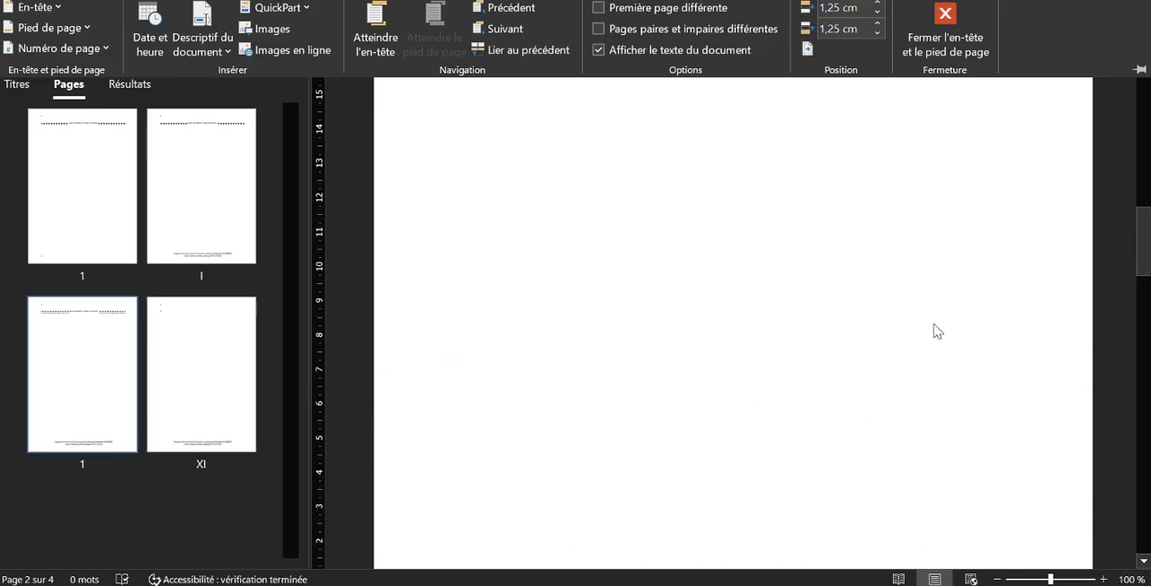
pyautogui.click(915, 246)
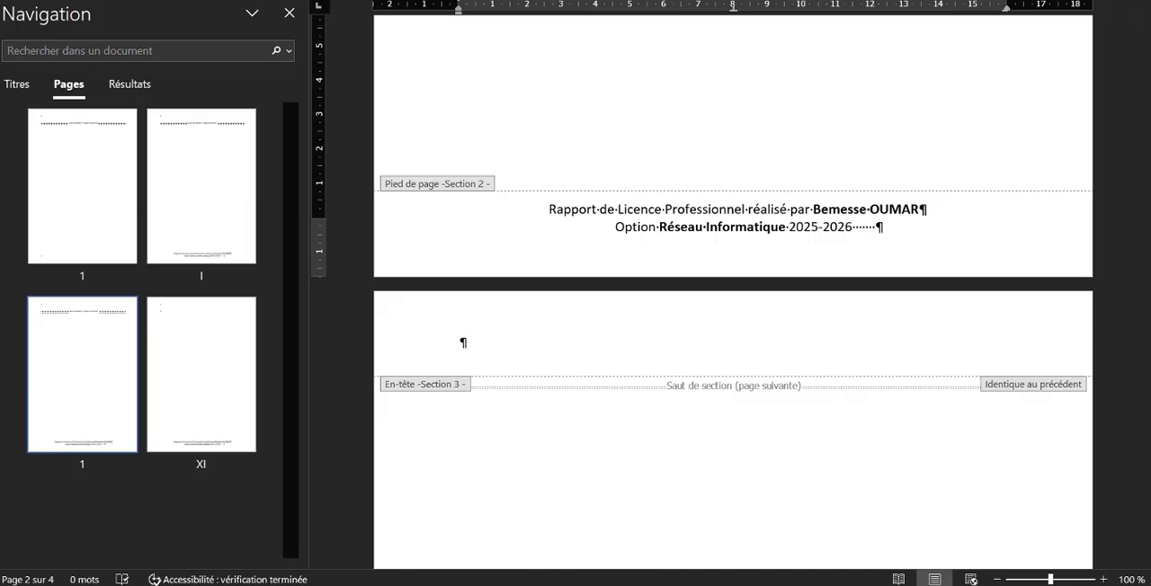
pyautogui.click(620, 2)
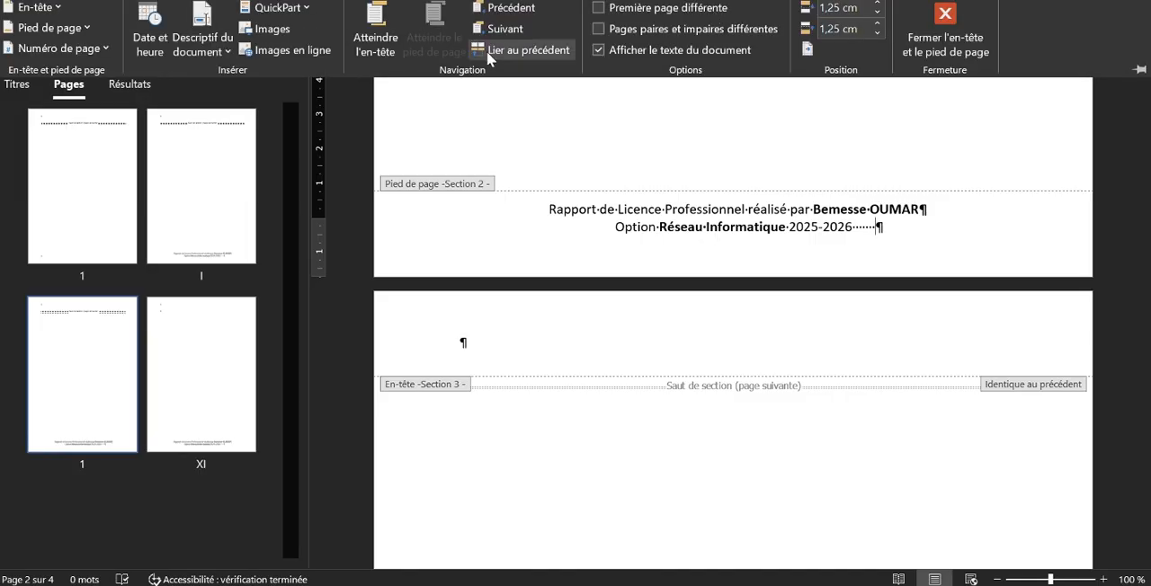
pyautogui.click(102, 42)
pyautogui.moveTo(157, 116)
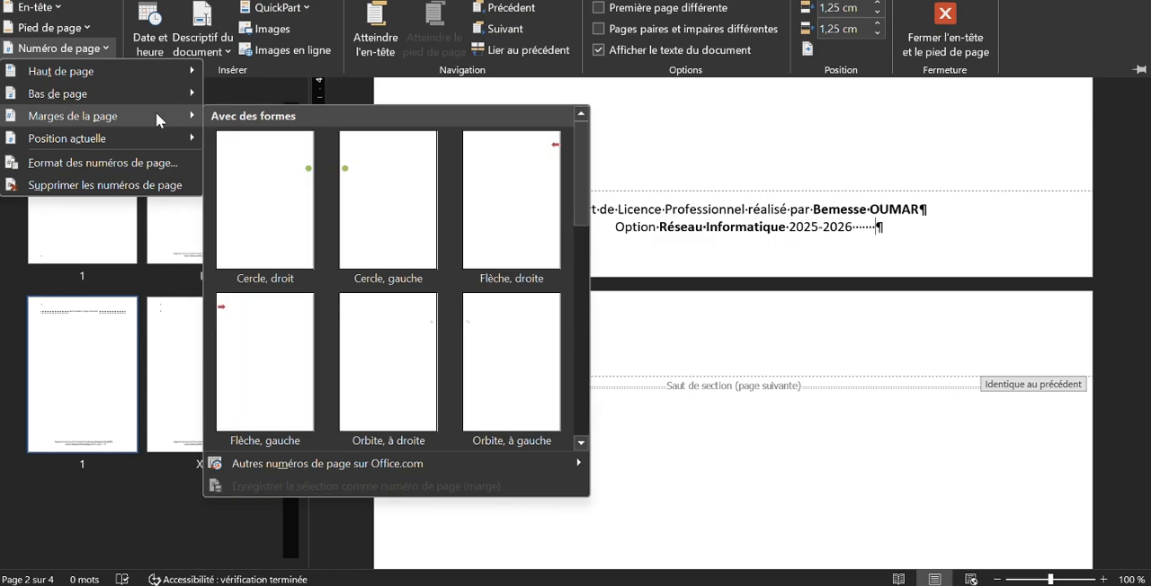
pyautogui.moveTo(157, 97)
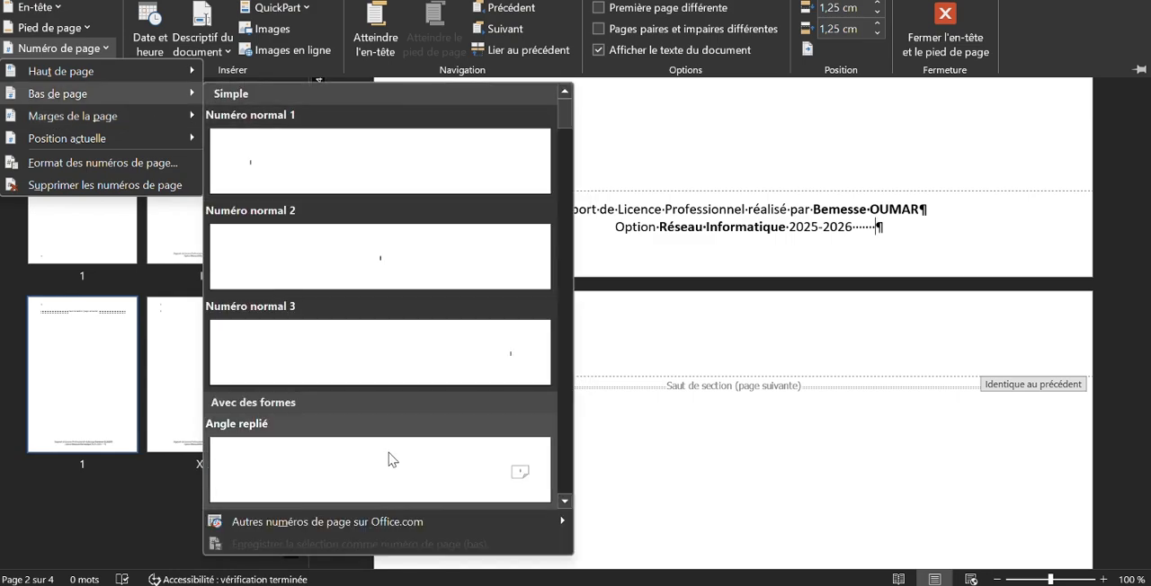
pyautogui.click(389, 460)
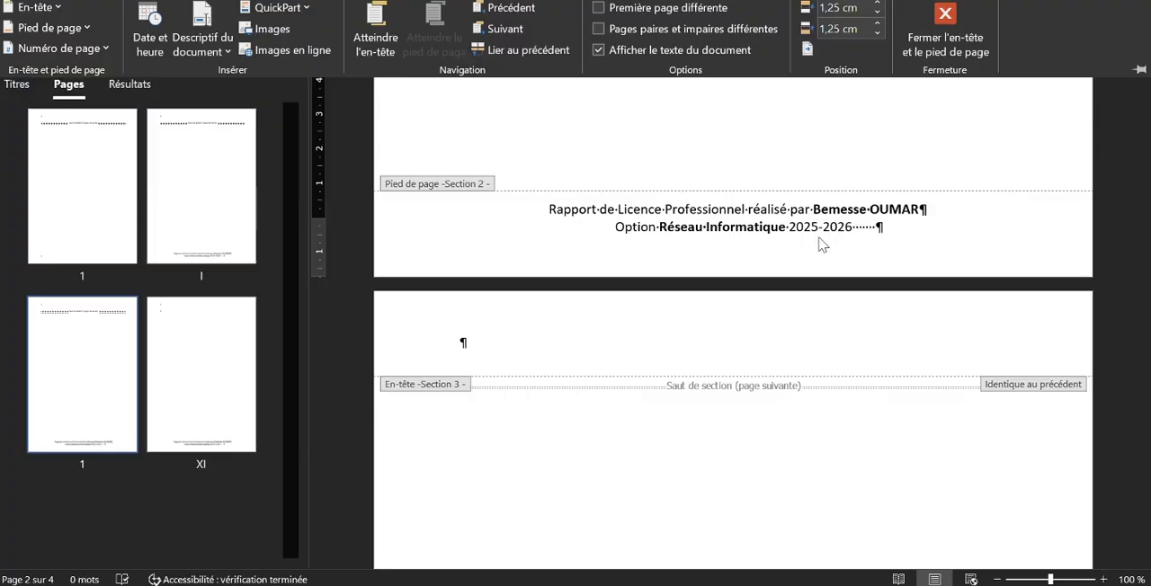
# Compare the footer text and link settings of sections 1, 2 and 3
pyautogui.scroll(10, 904, 174)
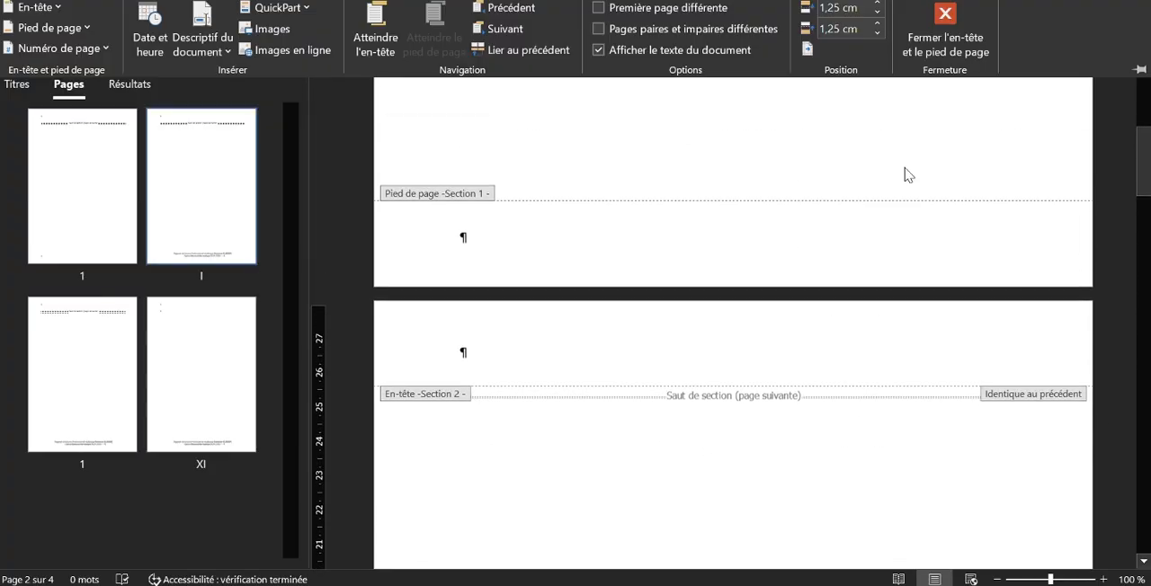
pyautogui.scroll(-10, 906, 168)
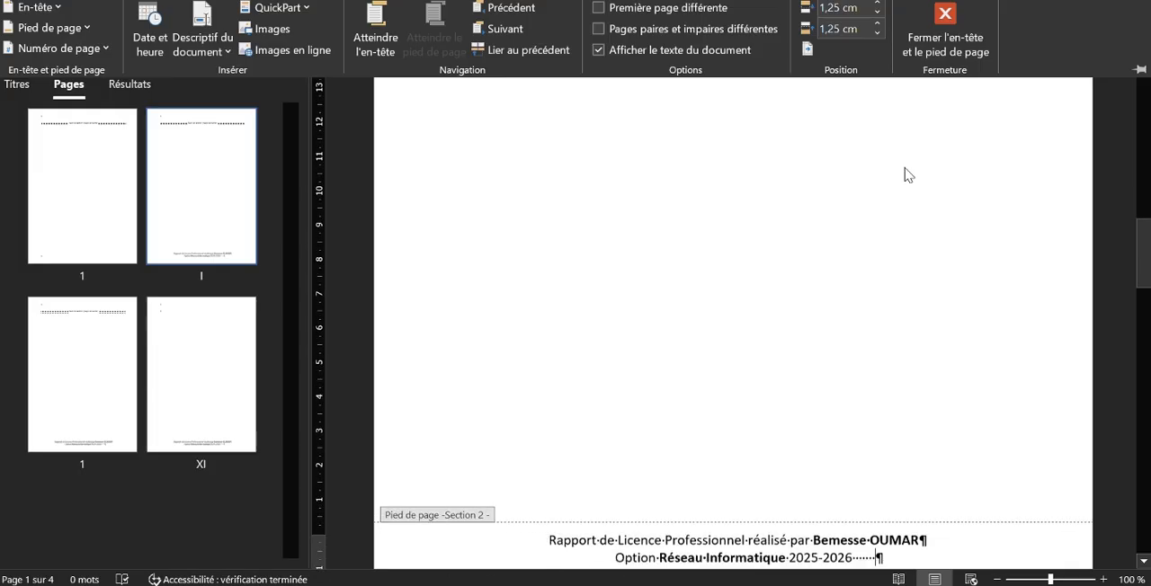
pyautogui.scroll(3, 905, 174)
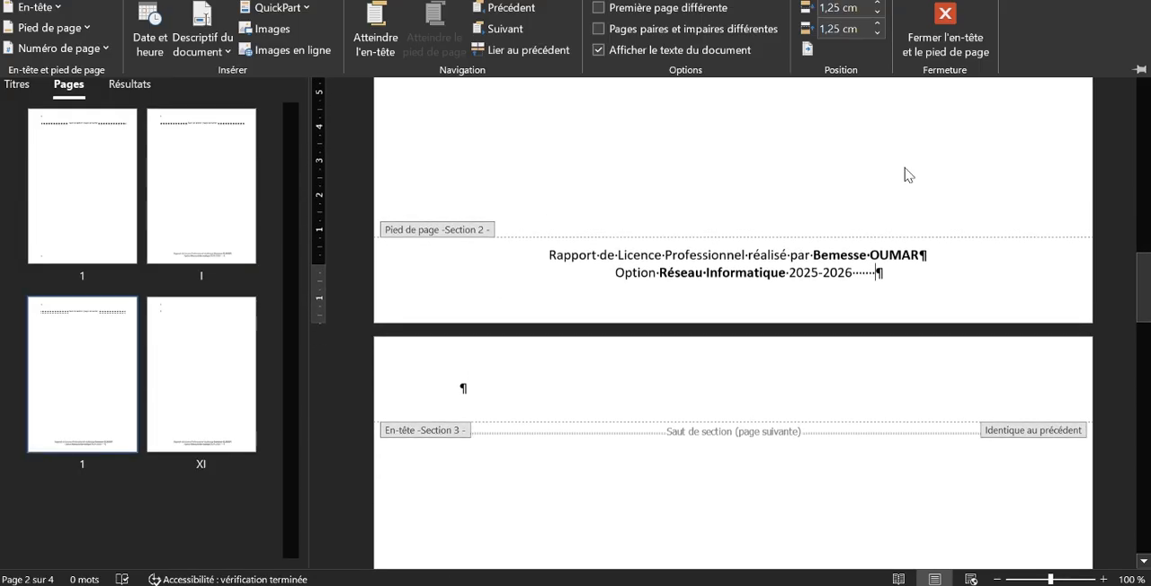
pyautogui.scroll(-20, 905, 174)
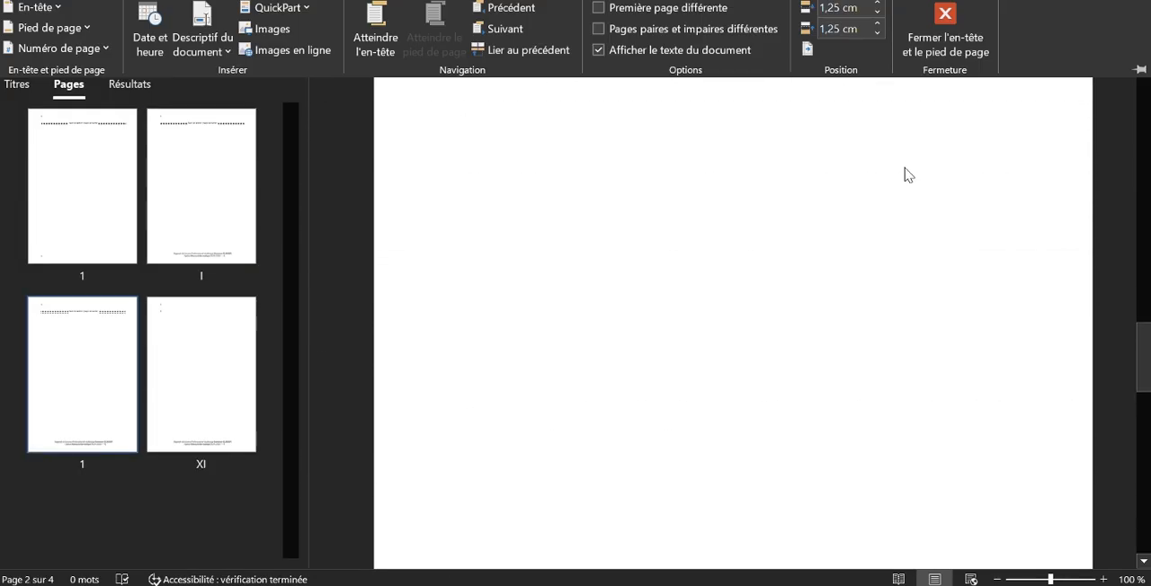
pyautogui.click(1018, 301)
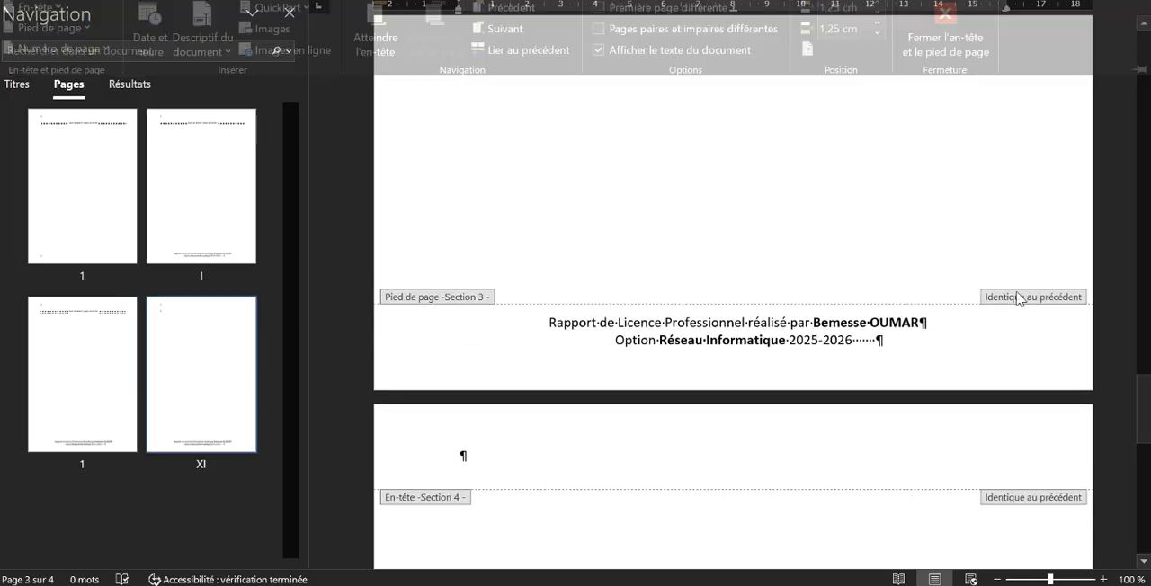
pyautogui.scroll(20, 990, 313)
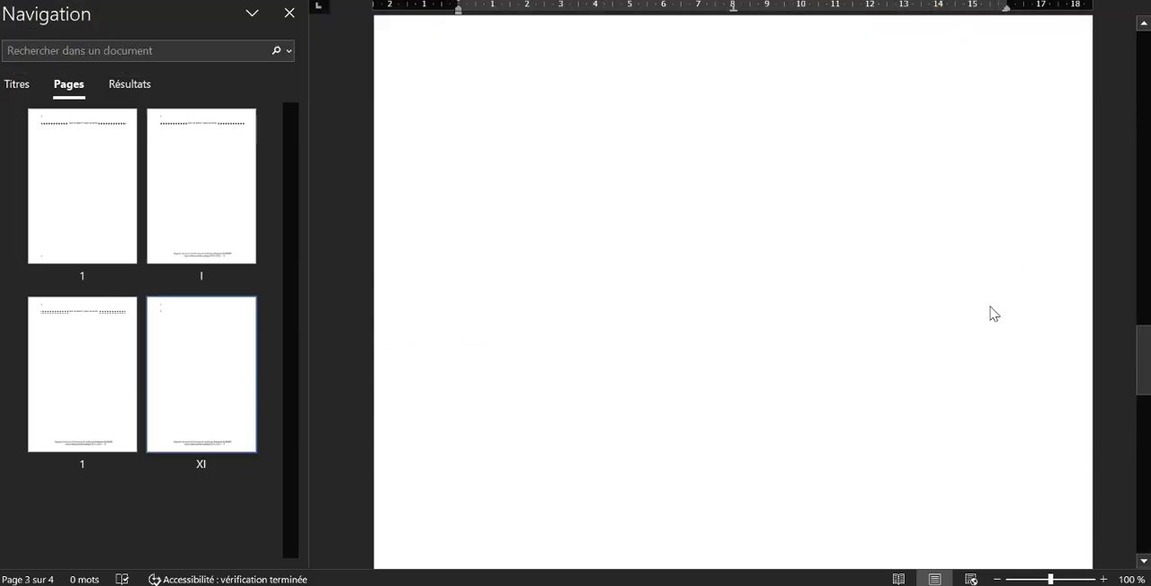
pyautogui.scroll(4, 990, 307)
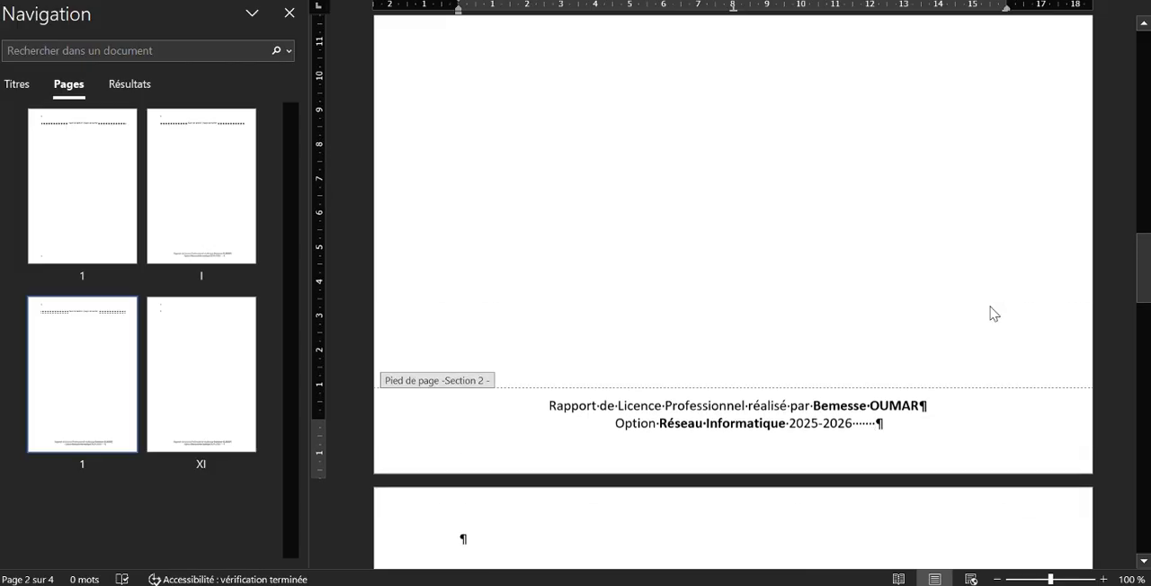
pyautogui.scroll(18, 990, 313)
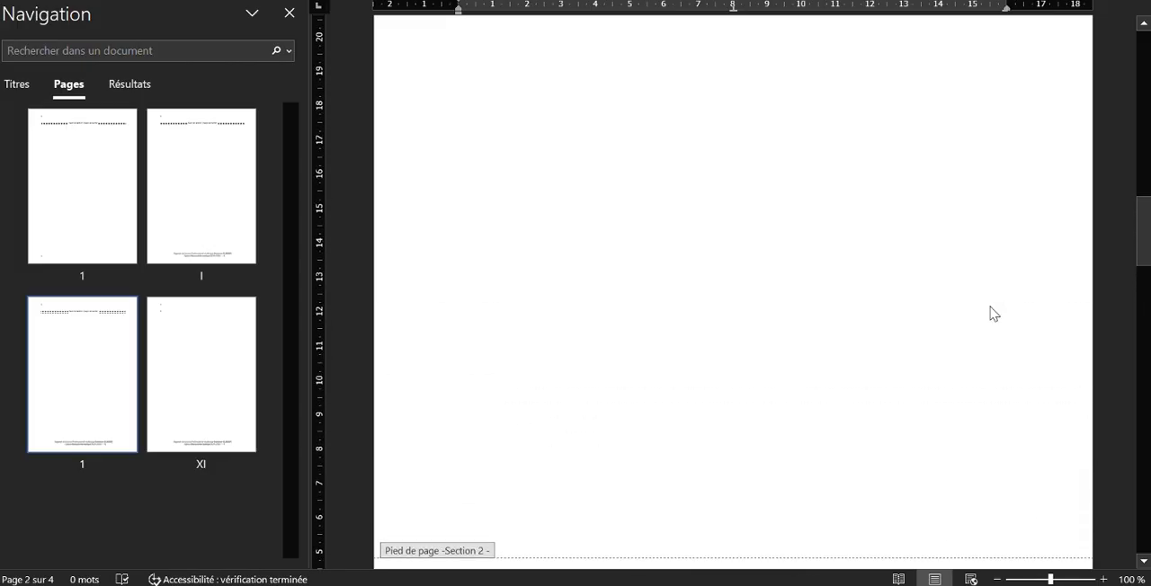
pyautogui.scroll(12, 990, 313)
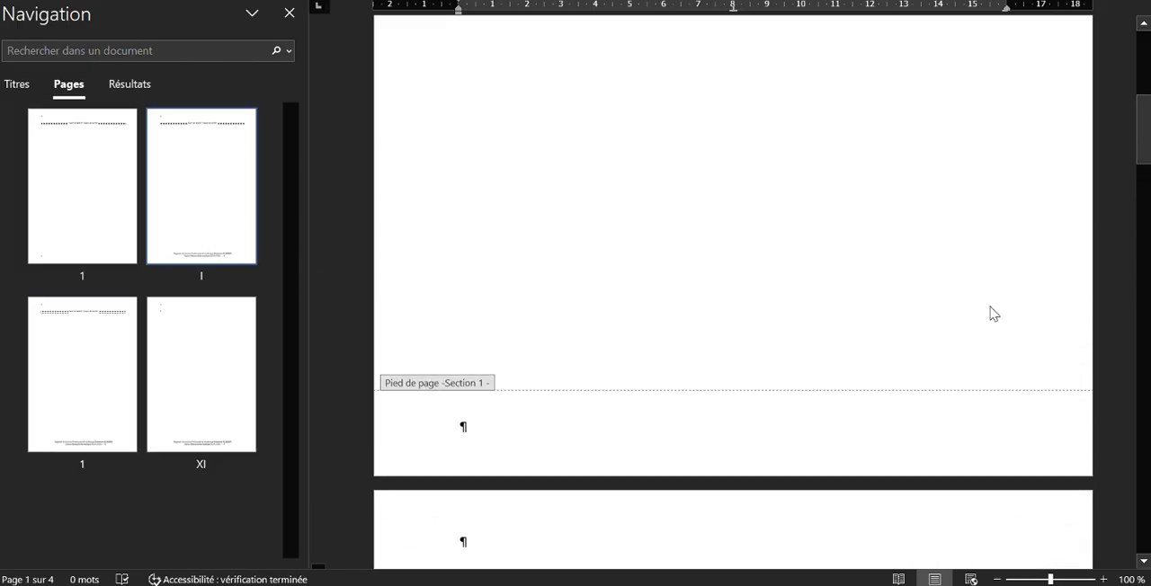
pyautogui.scroll(-18, 990, 313)
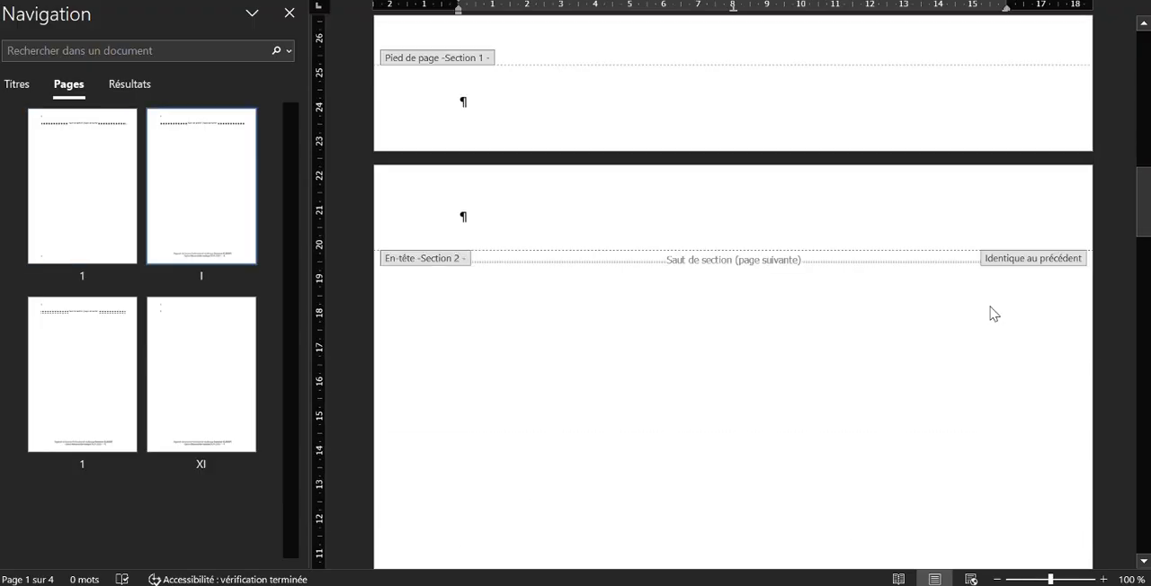
pyautogui.scroll(1, 851, 147)
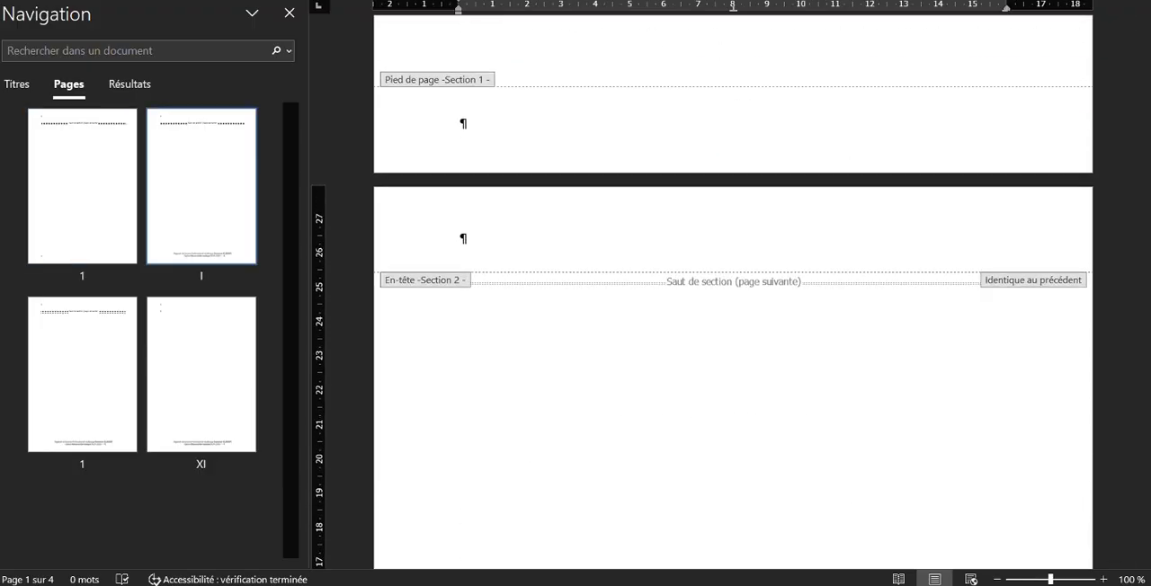
# Review the document from the cover onward, checking the folded-corner page numbers beside the footer text and the blank section 1 footer
pyautogui.hotkey('ctrl', 'Home')
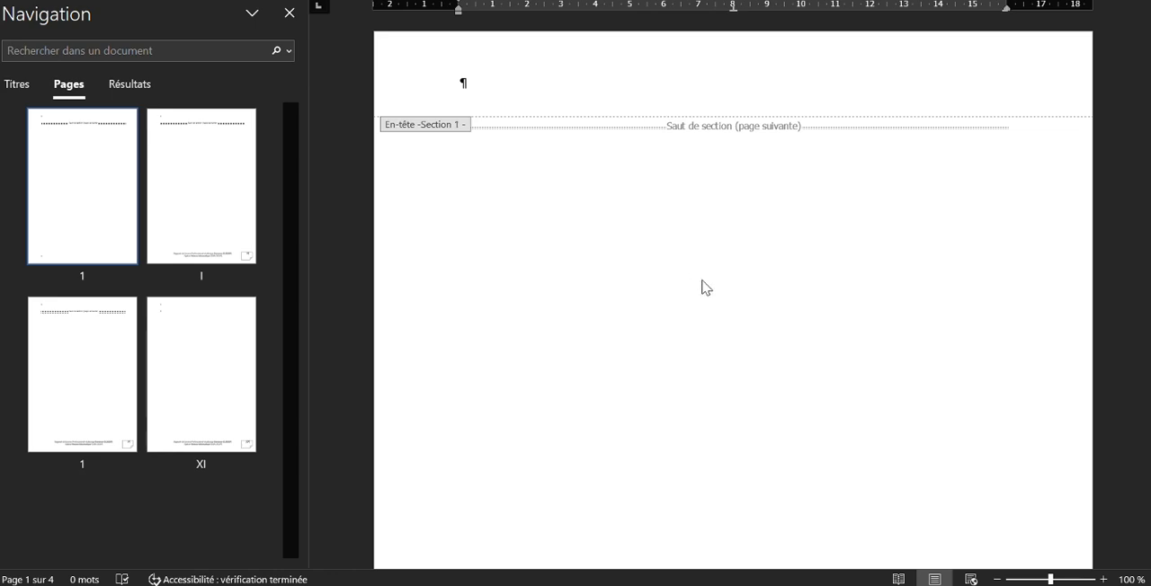
pyautogui.scroll(-15, 702, 286)
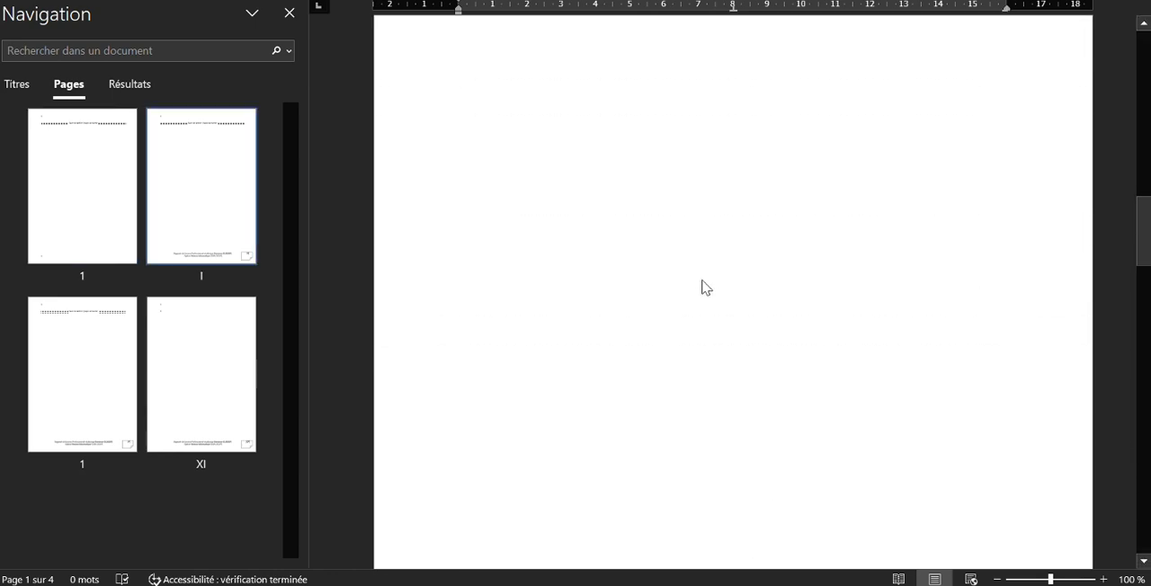
pyautogui.scroll(-6, 702, 286)
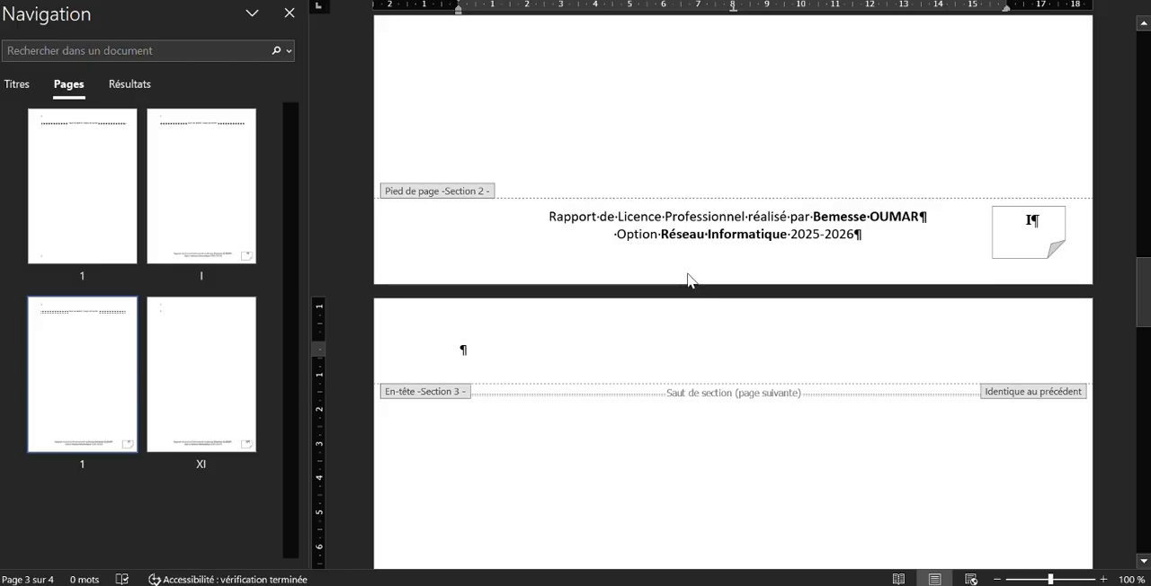
pyautogui.scroll(-10, 688, 280)
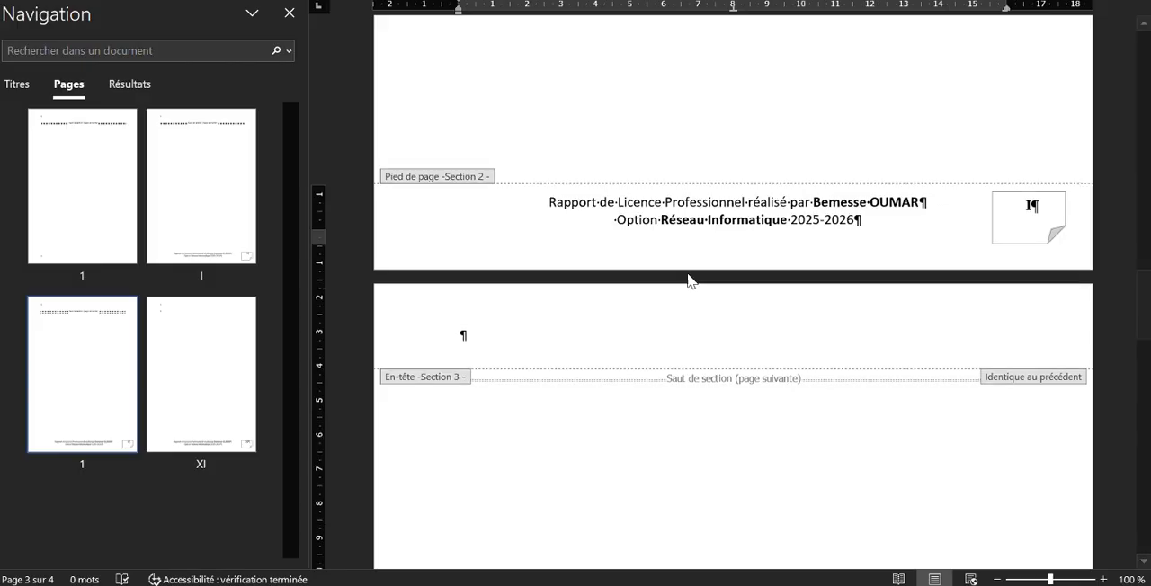
pyautogui.scroll(10, 688, 280)
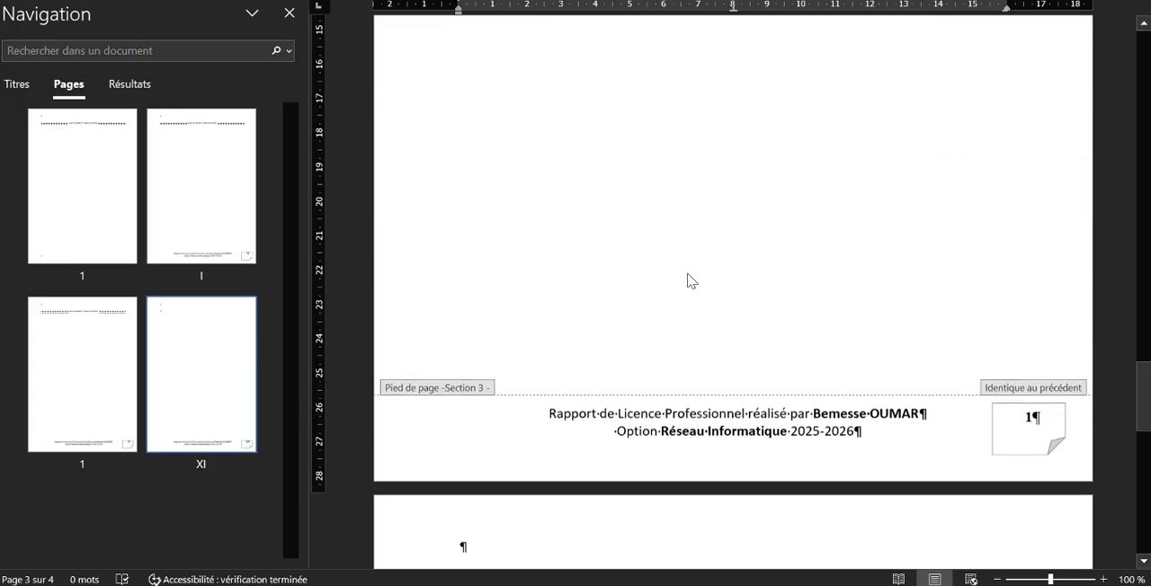
pyautogui.scroll(10, 688, 280)
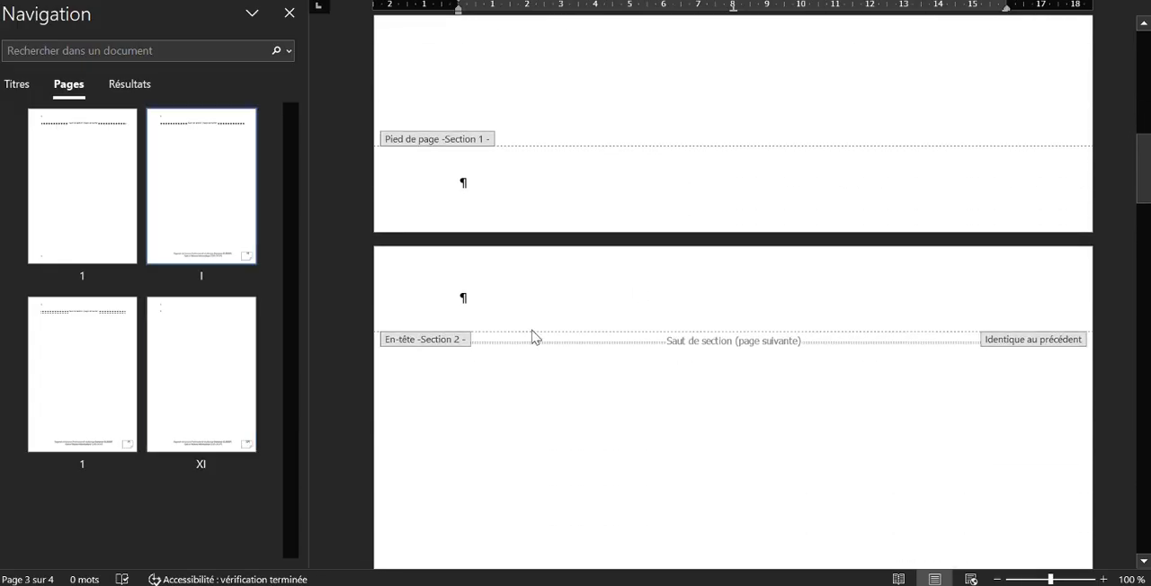
pyautogui.scroll(8, 426, 347)
pyautogui.scroll(-8, 426, 347)
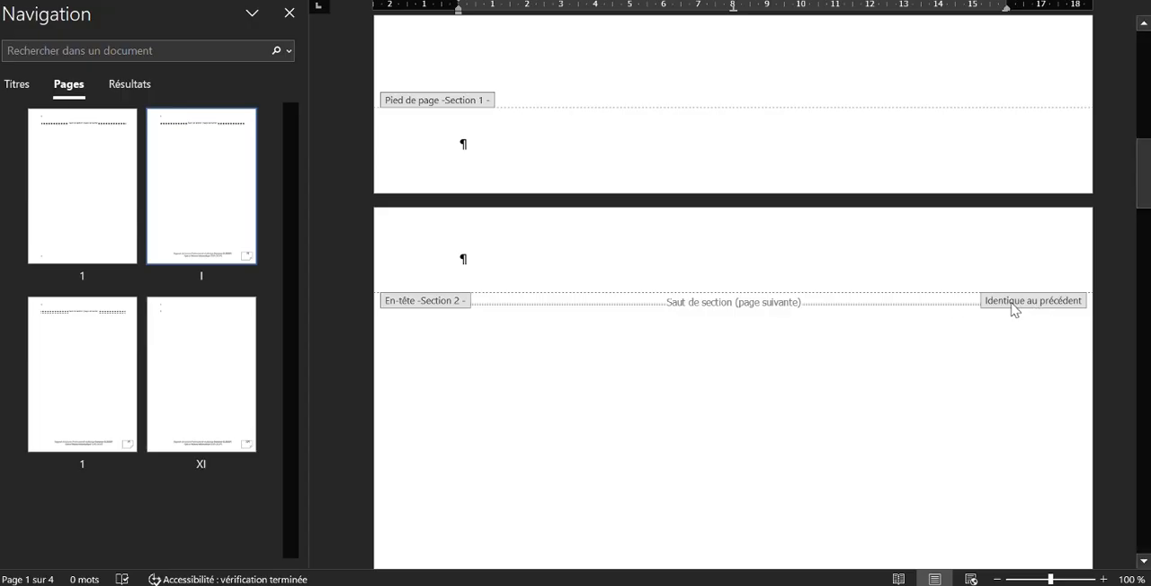
# Unlink the section 2 header from the previous section
pyautogui.click(1012, 304)
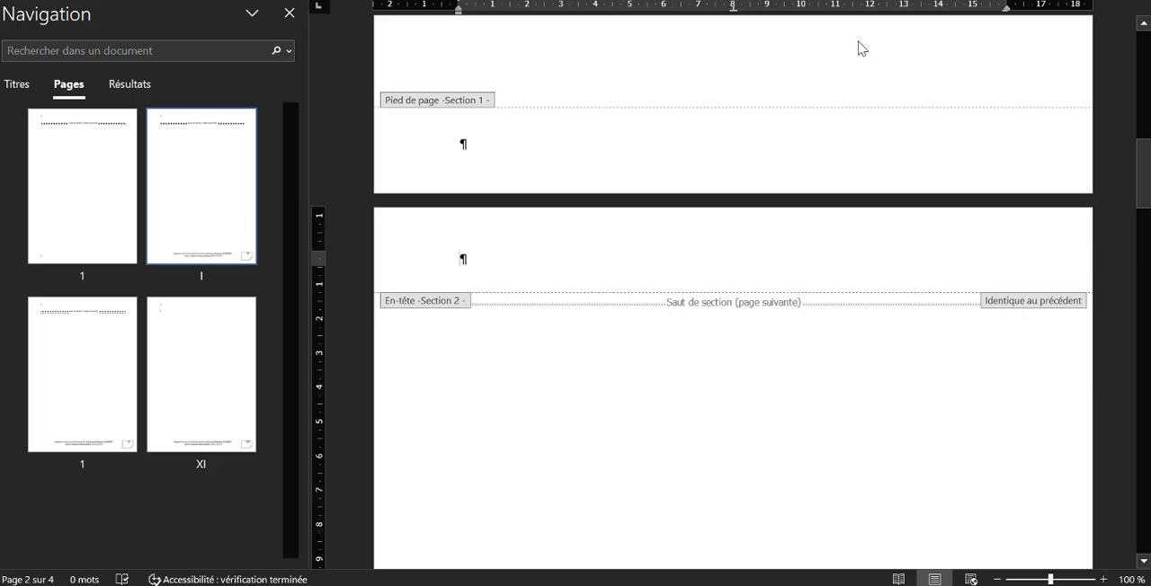
pyautogui.click(845, 1)
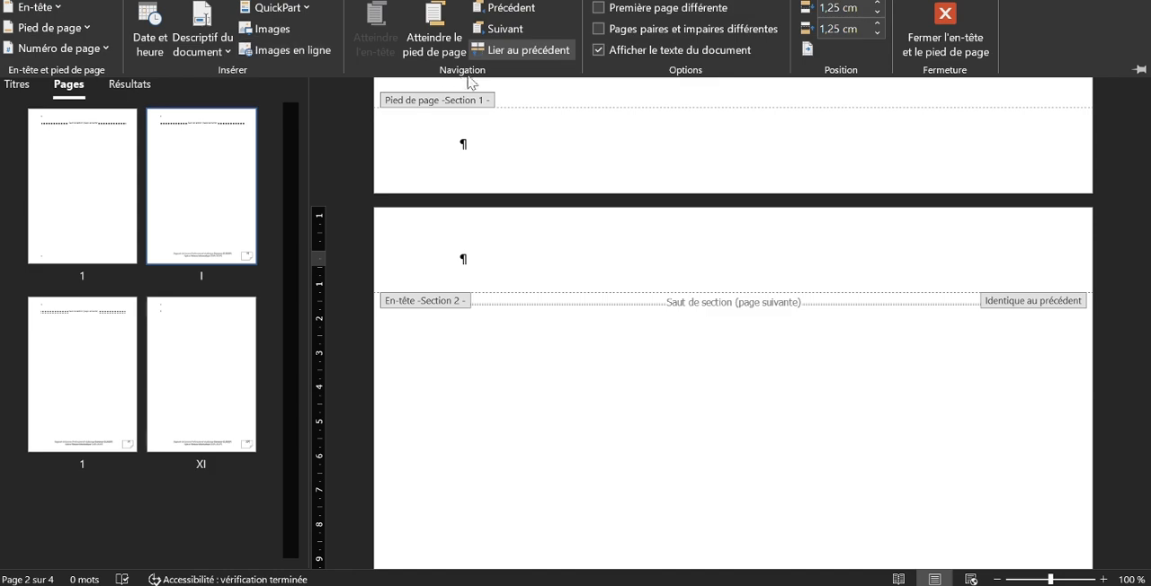
pyautogui.click(512, 51)
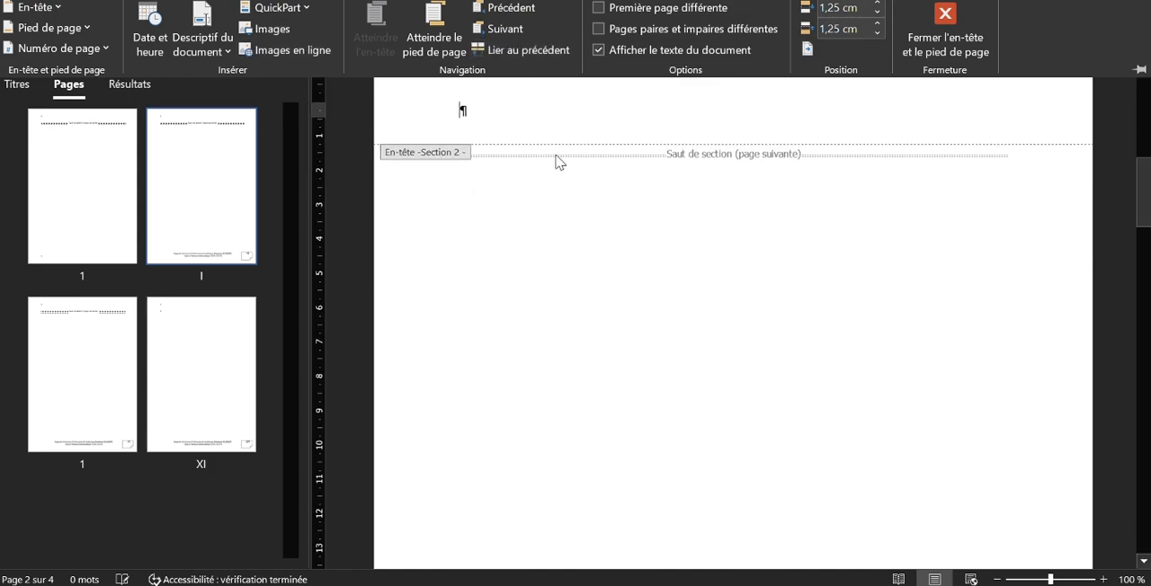
# Paste the title "Mise en place d'un système avancé de prévention et d'alerte en cas d'intrusion" into the section 2 header and centre it
pyautogui.scroll(5, 558, 162)
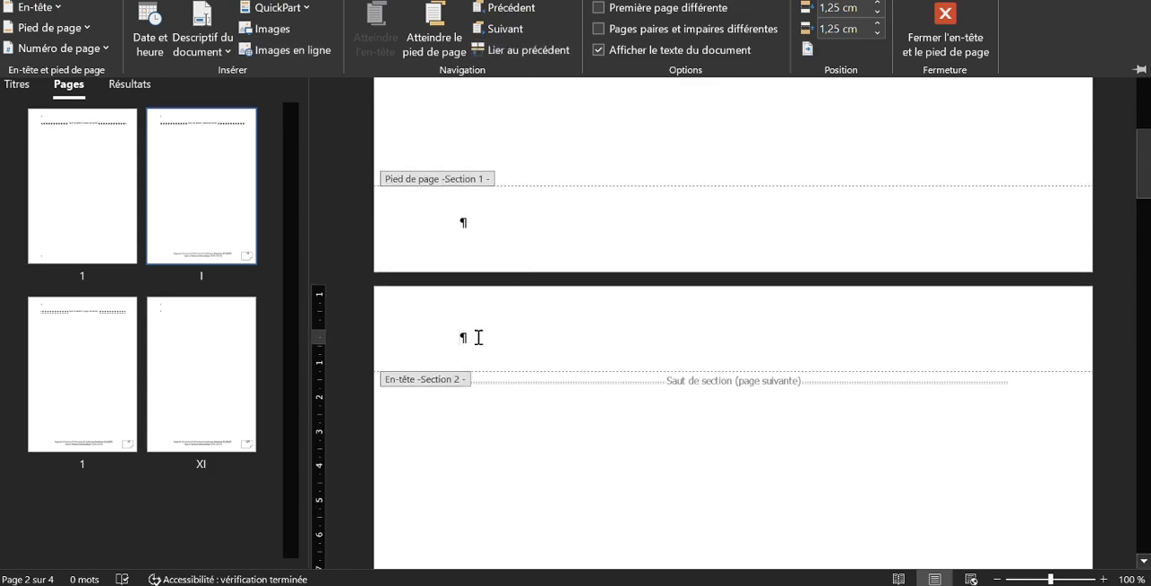
pyautogui.write('Mise en place d’un système avancé de prévention et d’alerte en cas d’intrusion')
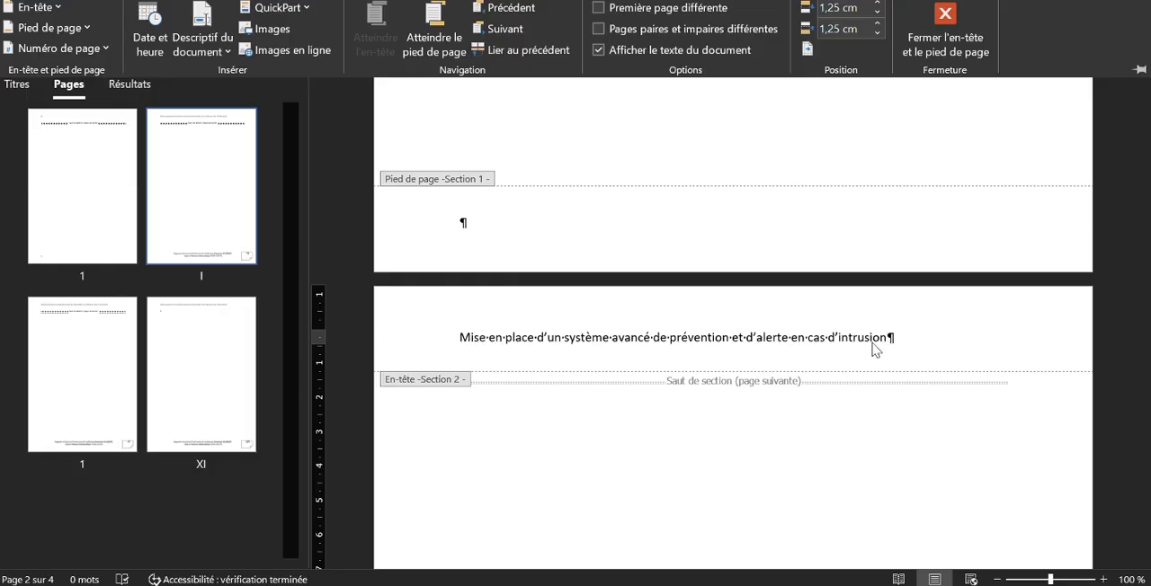
pyautogui.click(464, 341)
pyautogui.tripleClick(566, 334)
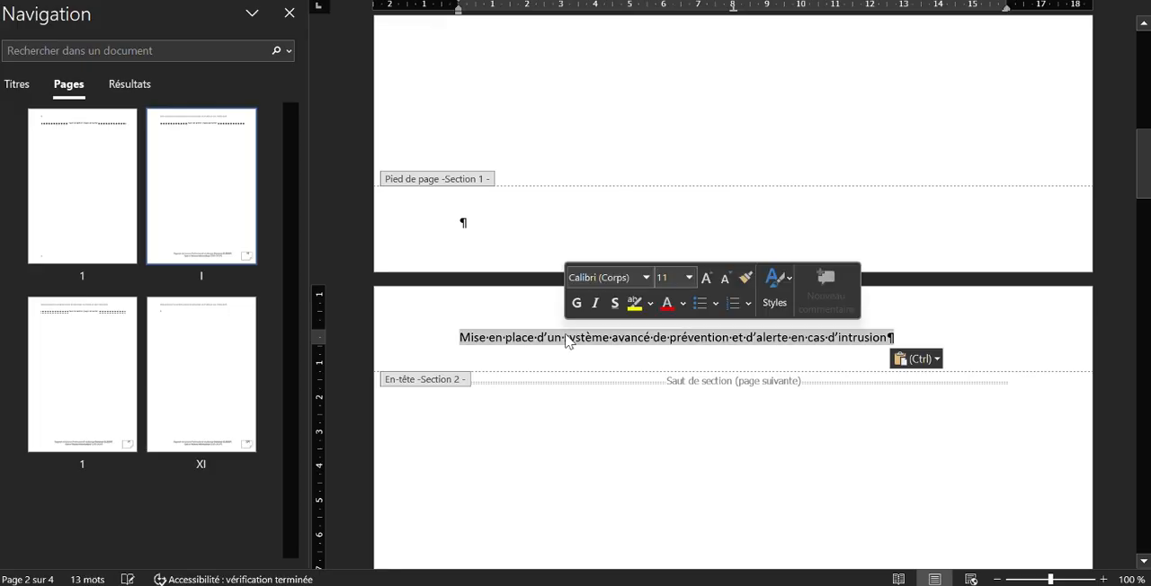
pyautogui.hotkey('ctrl', 'e')
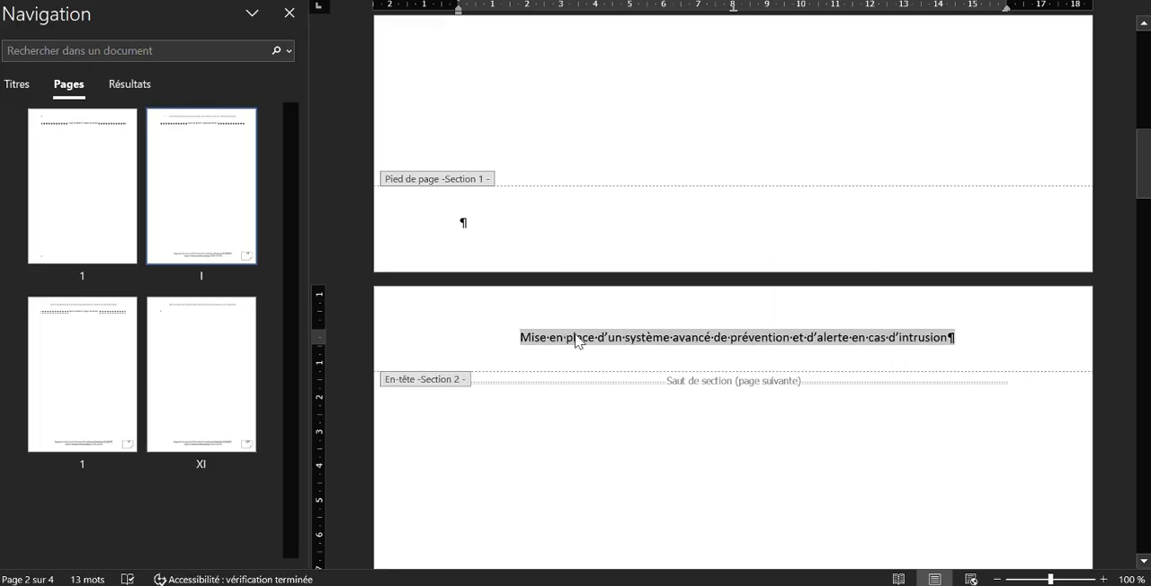
# Format the section 2 header title as Times New Roman 12, underlined and bold, and add an empty paragraph below it
pyautogui.rightClick(598, 340)
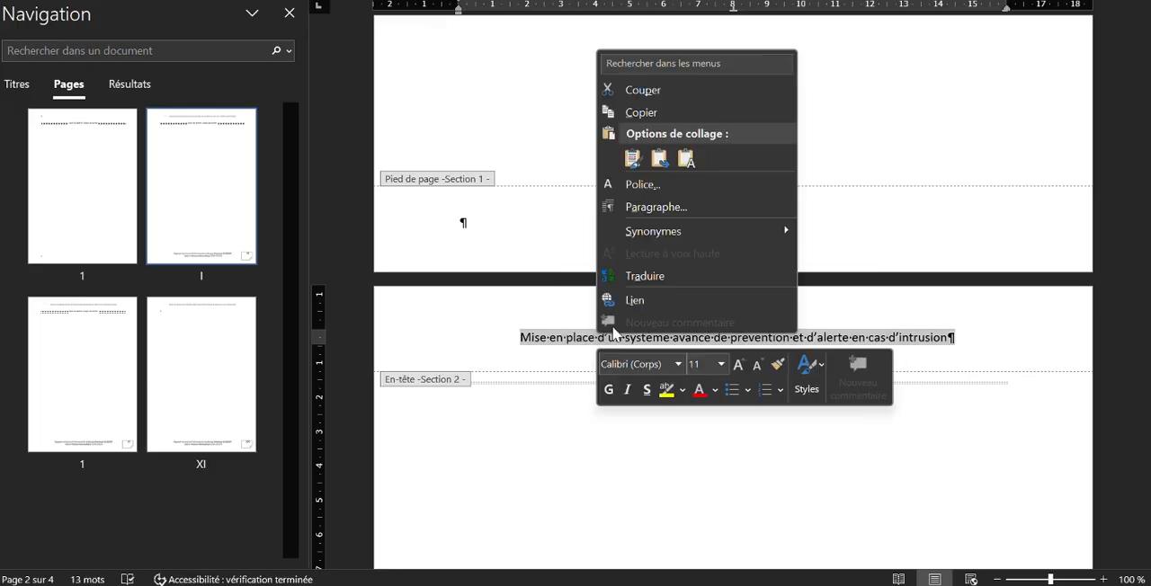
pyautogui.click(629, 364)
pyautogui.write('Times New Roman')
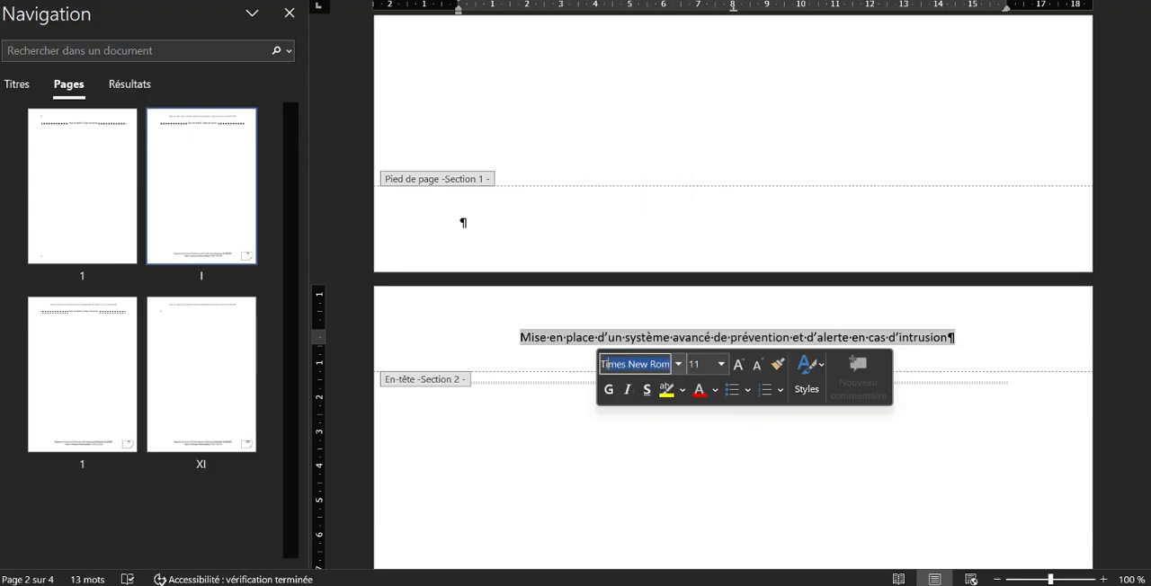
pyautogui.click(708, 364)
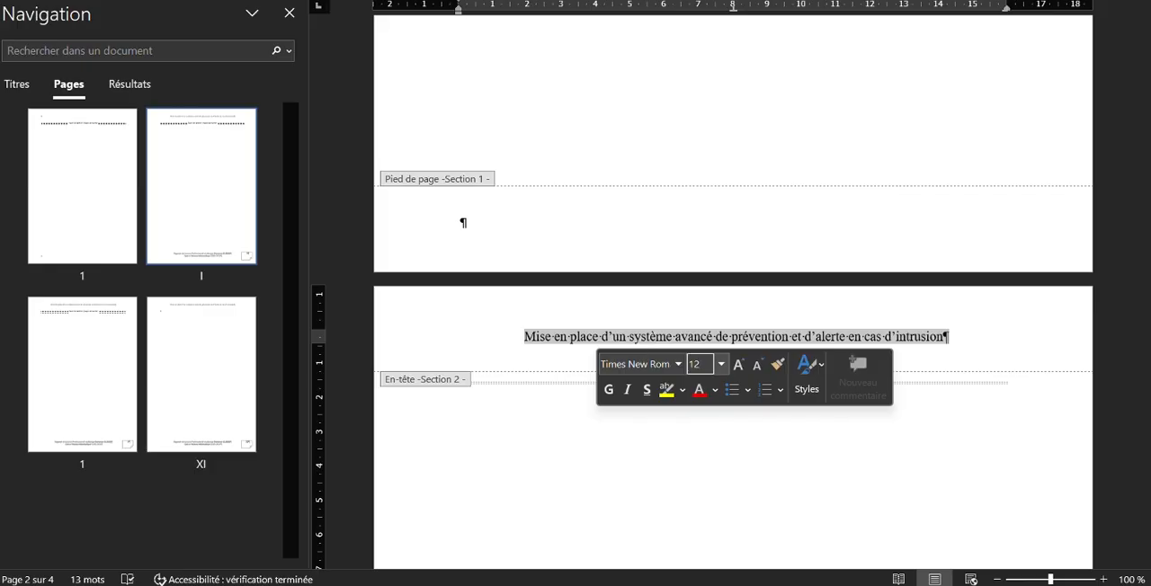
pyautogui.write('12')
pyautogui.click(647, 390)
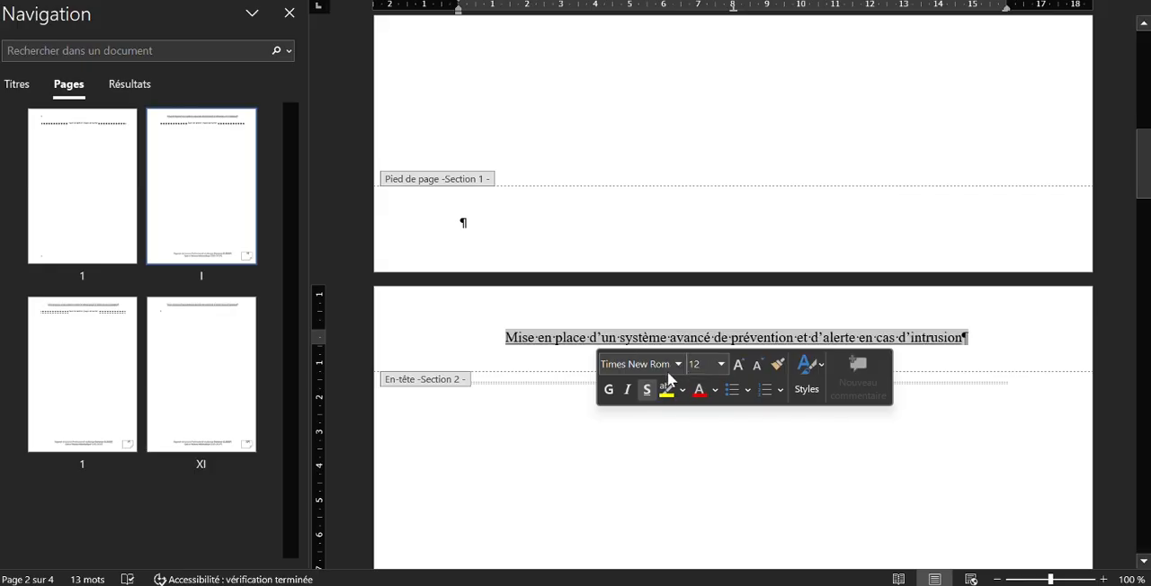
pyautogui.click(608, 390)
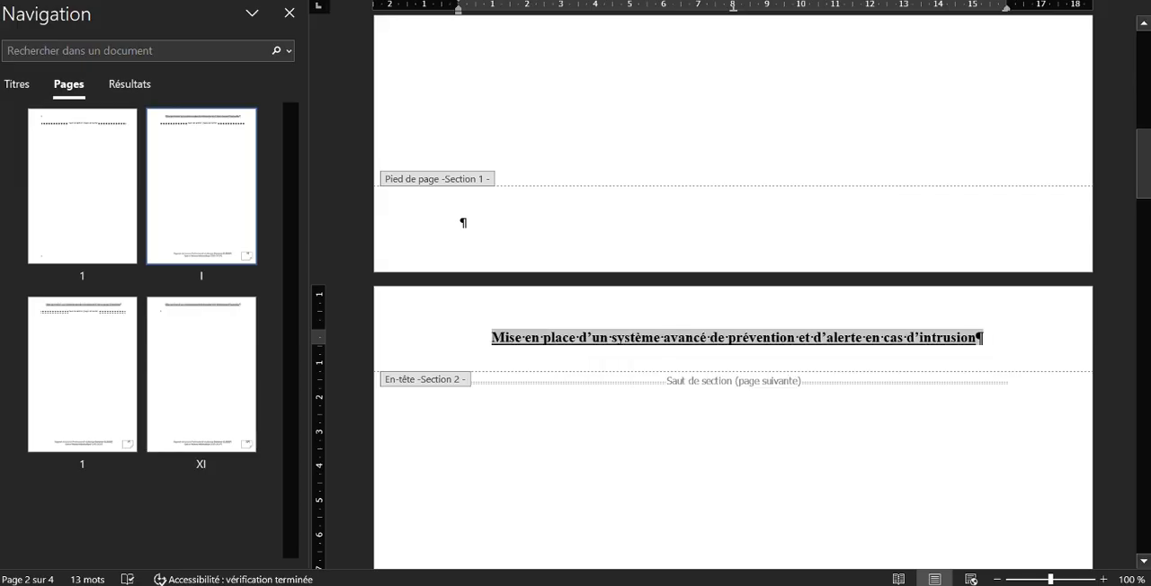
pyautogui.click(687, 313)
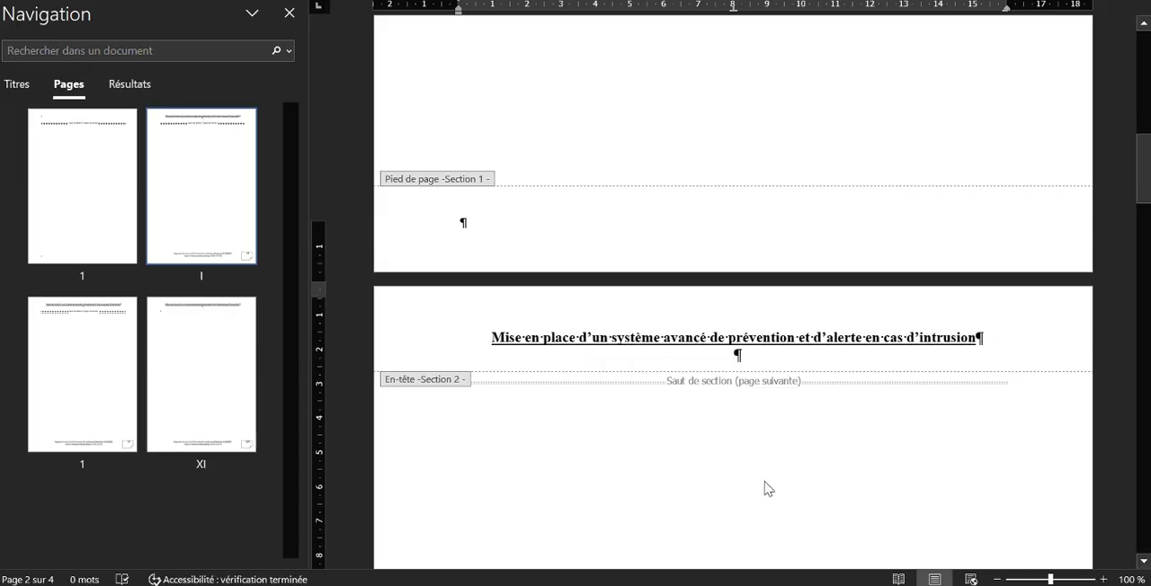
# Check the headers through sections 3 and 4, and switch to prototype.pdf in Edge to compare its header above "Webographie"
pyautogui.scroll(-10, 767, 489)
pyautogui.scroll(-15, 767, 488)
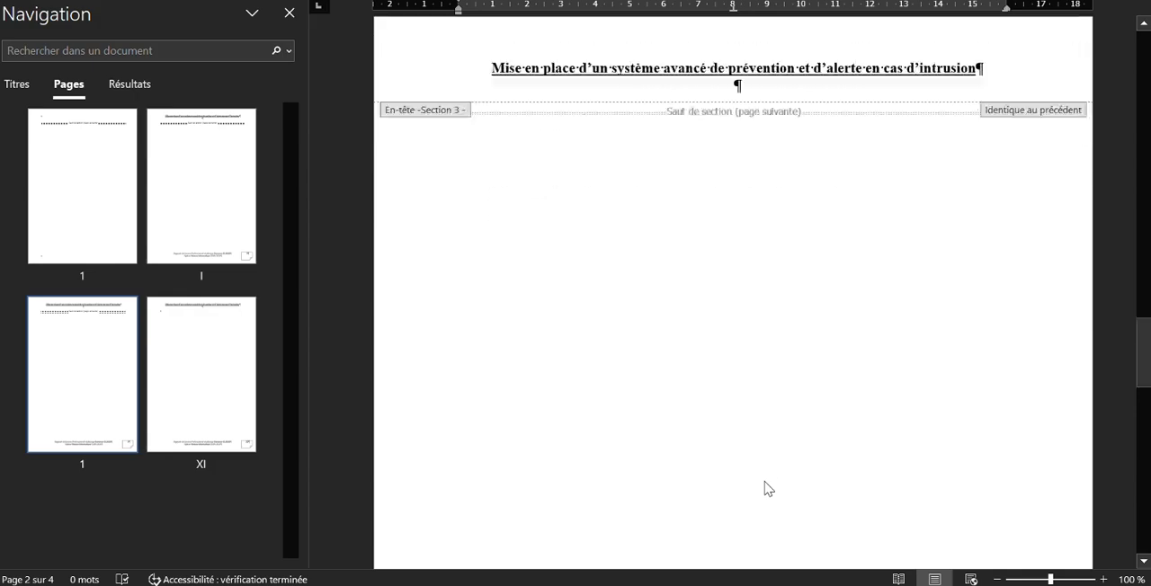
pyautogui.scroll(-2, 762, 500)
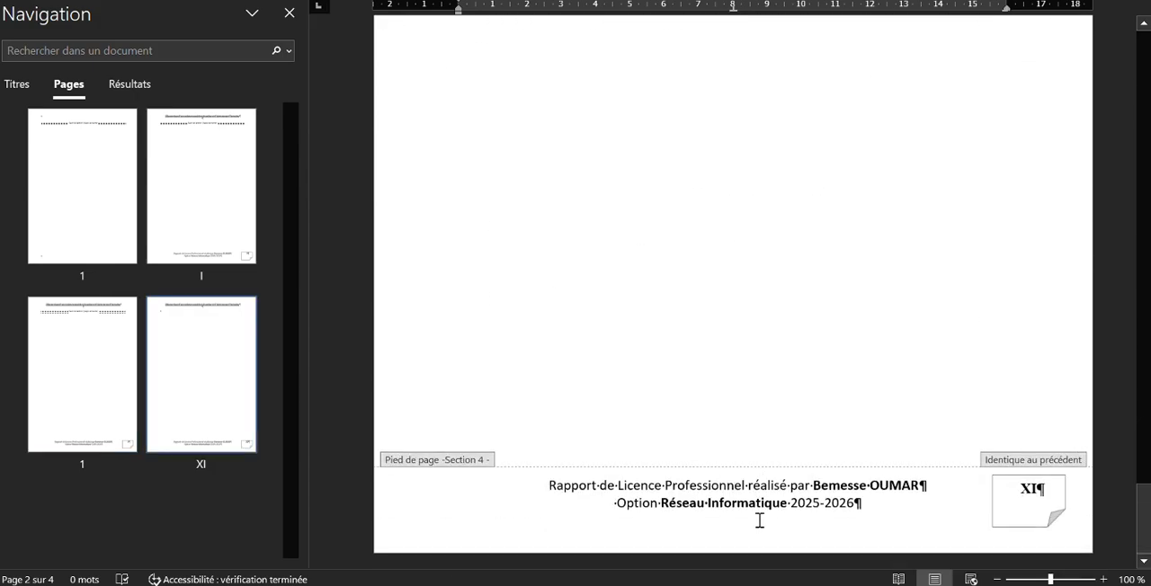
pyautogui.moveTo(666, 576)
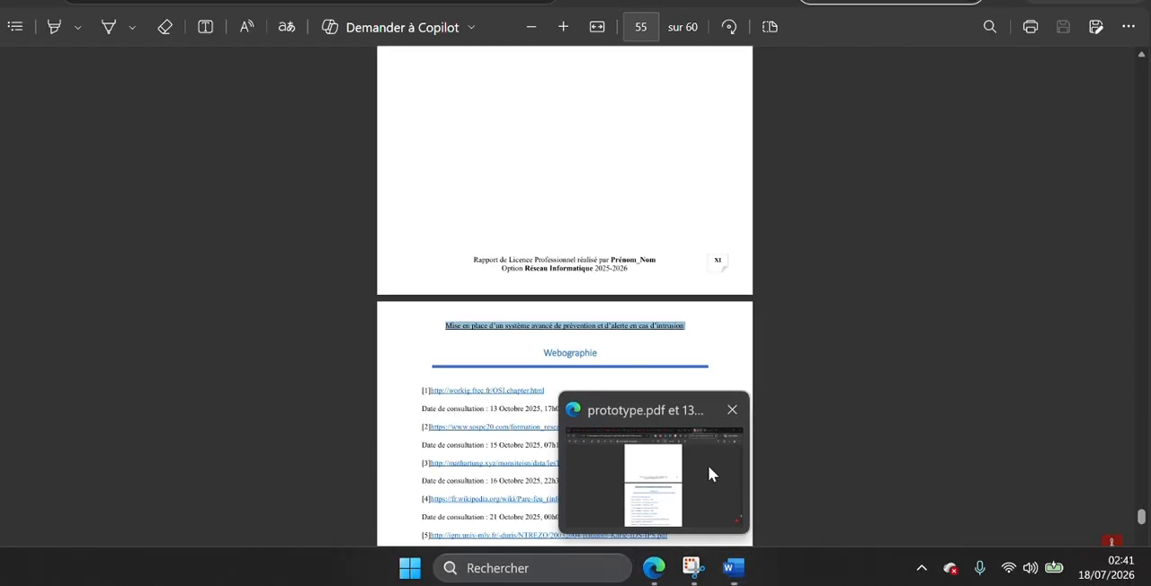
pyautogui.click(708, 465)
pyautogui.scroll(2, 653, 366)
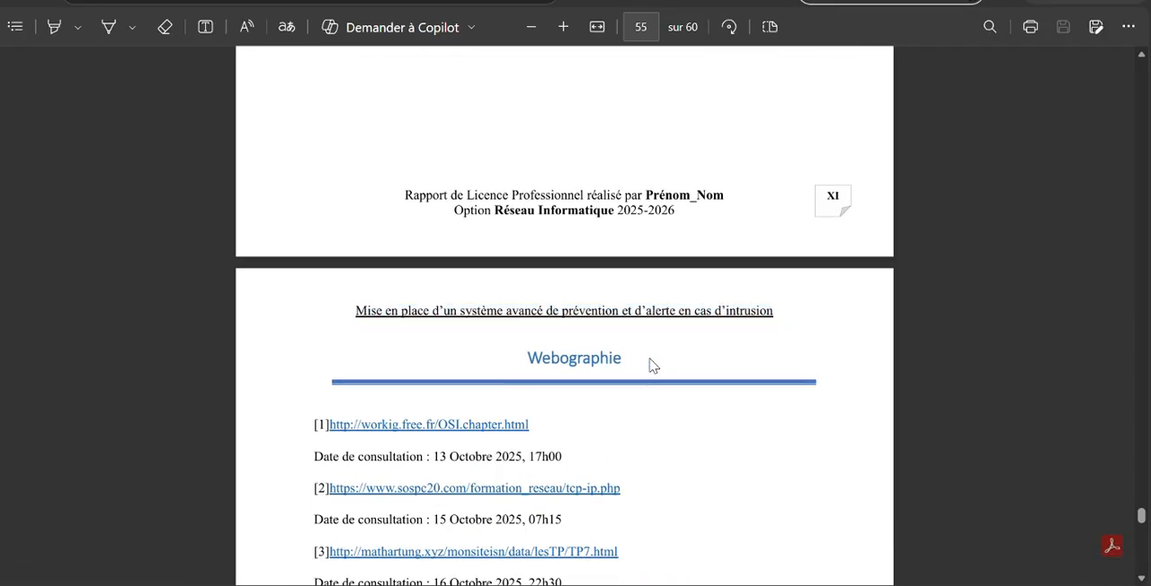
pyautogui.scroll(1, 653, 365)
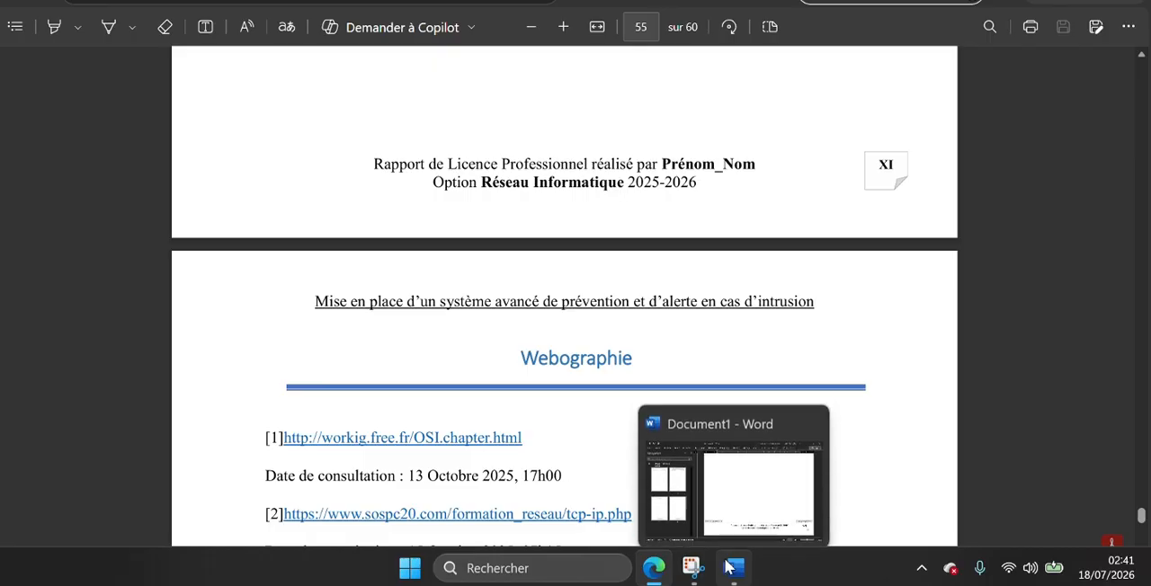
# Switch back to Document1 in Word and review the headers and footers from section 4 up to the section 1 cover
pyautogui.click(730, 567)
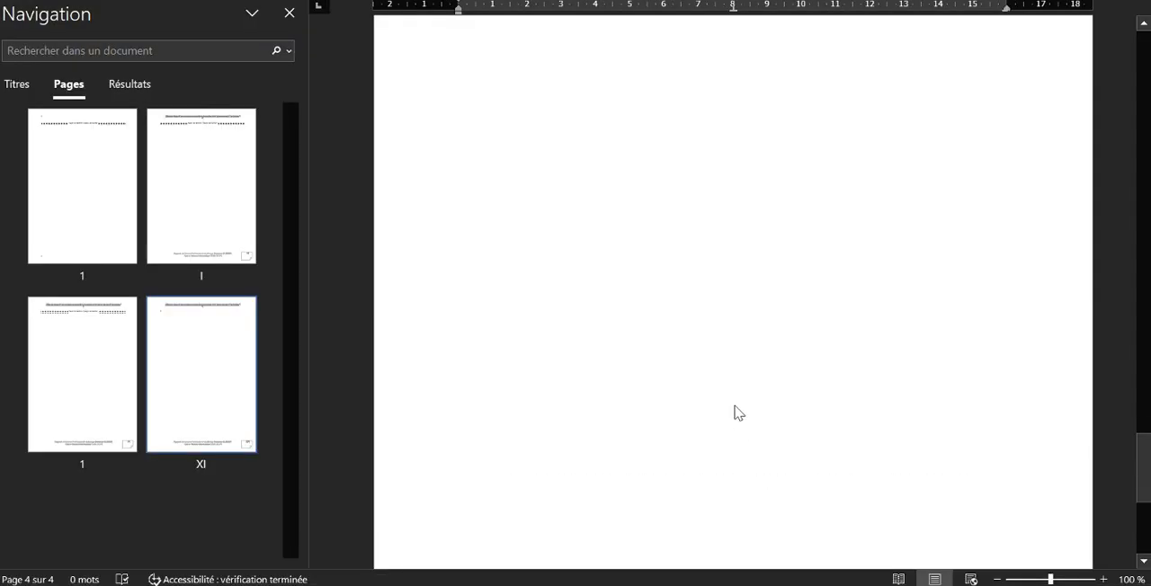
pyautogui.scroll(8, 735, 413)
pyautogui.scroll(-5, 735, 413)
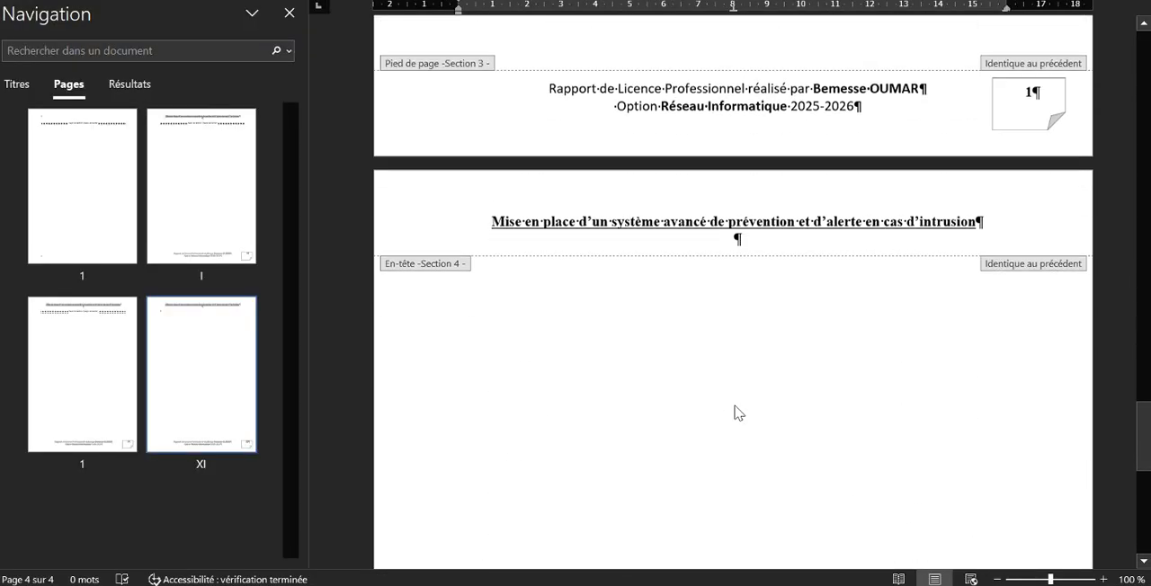
pyautogui.scroll(10, 735, 412)
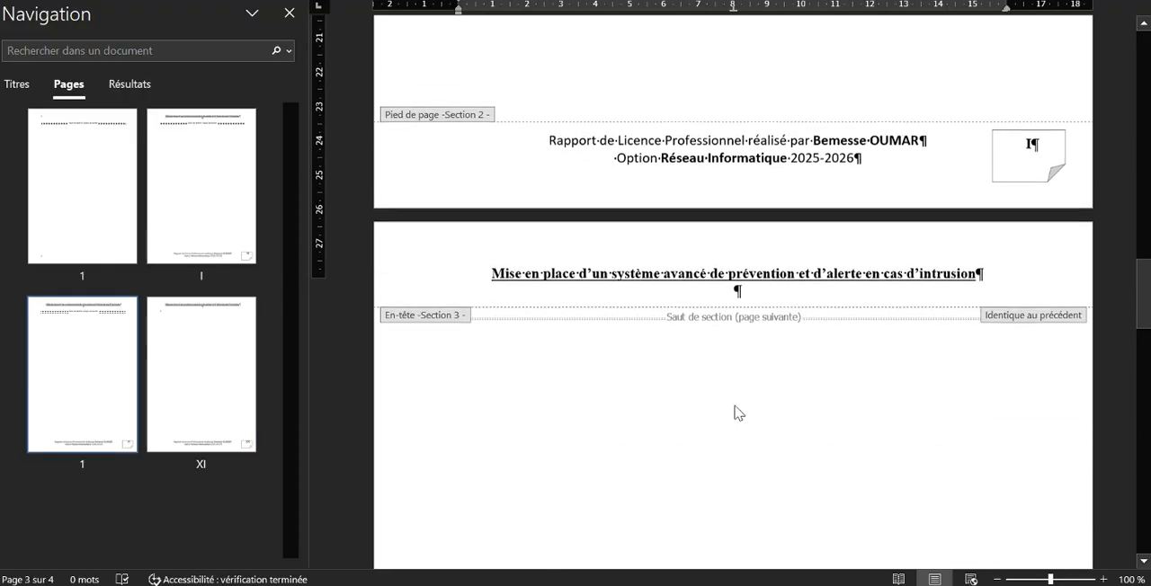
pyautogui.scroll(5, 735, 413)
pyautogui.scroll(8, 735, 412)
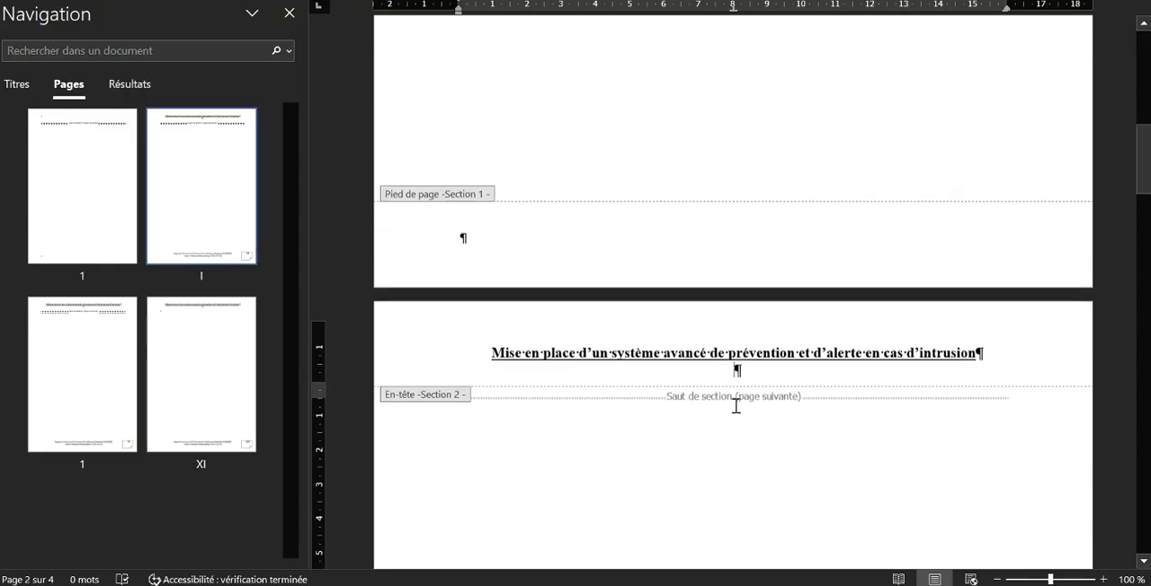
pyautogui.scroll(1, 734, 413)
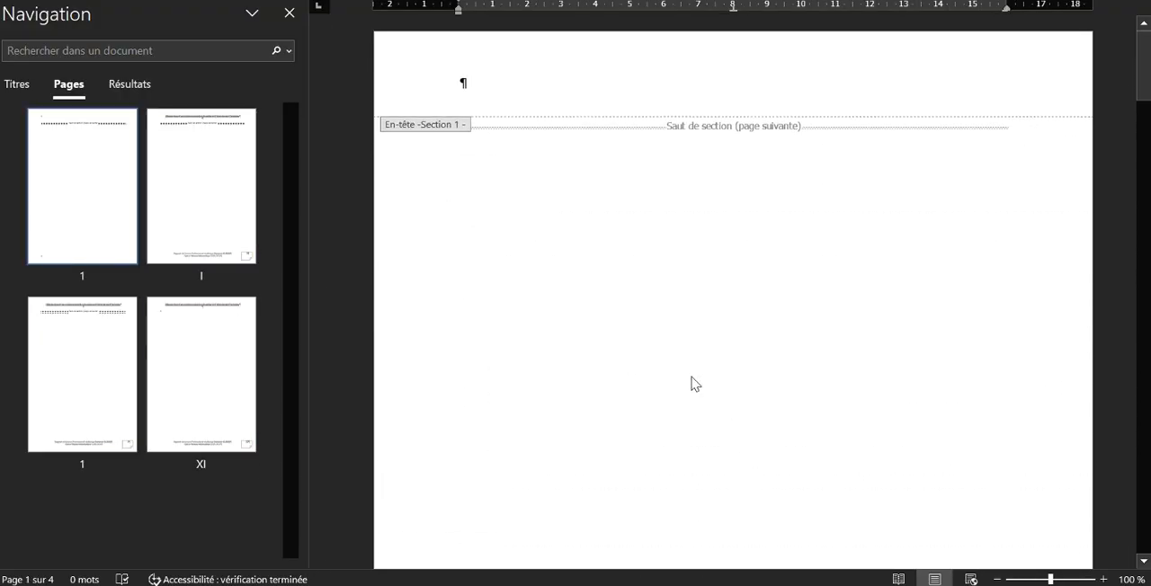